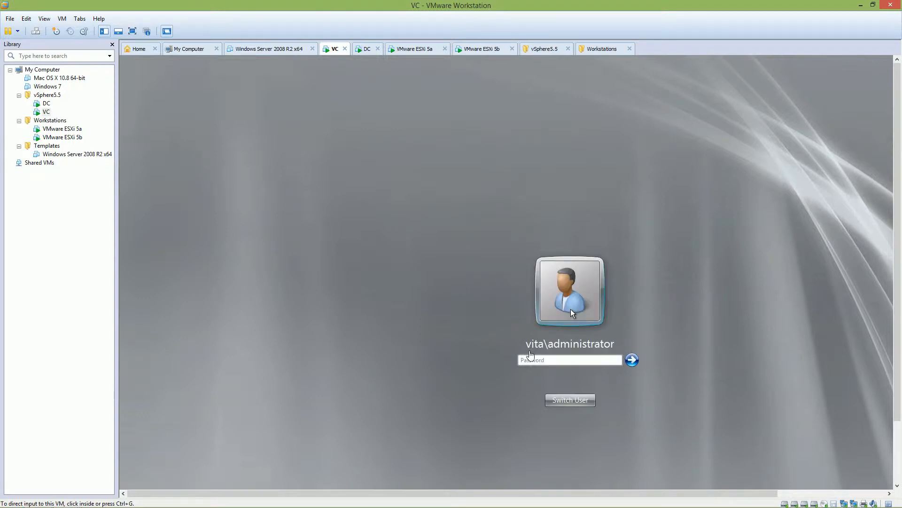
# Step: Sign in to the VC virtual machine with the administrator account password and postpone Windows activation
pyautogui.click(531, 361)
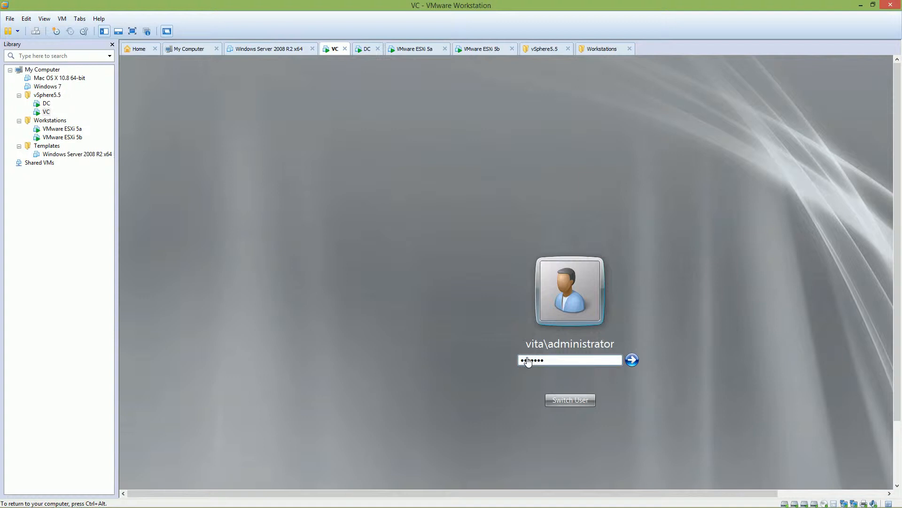
pyautogui.press('Return')
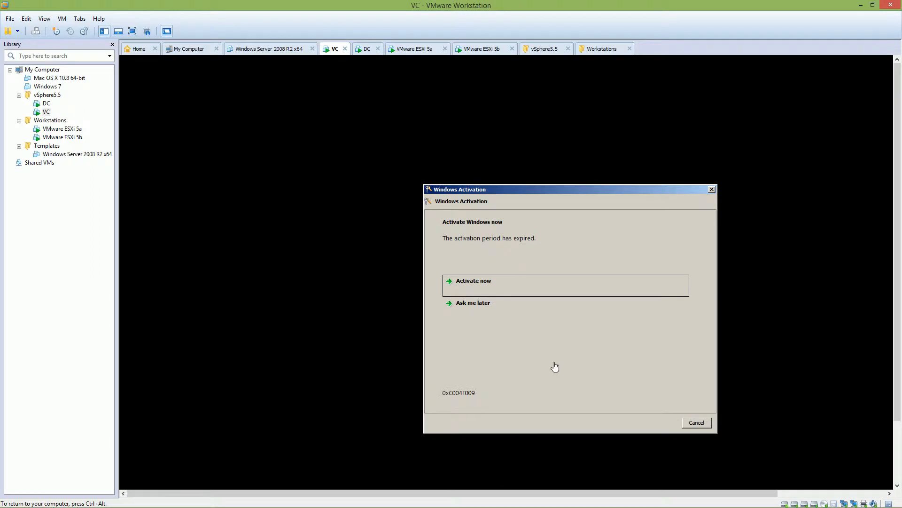
pyautogui.click(499, 307)
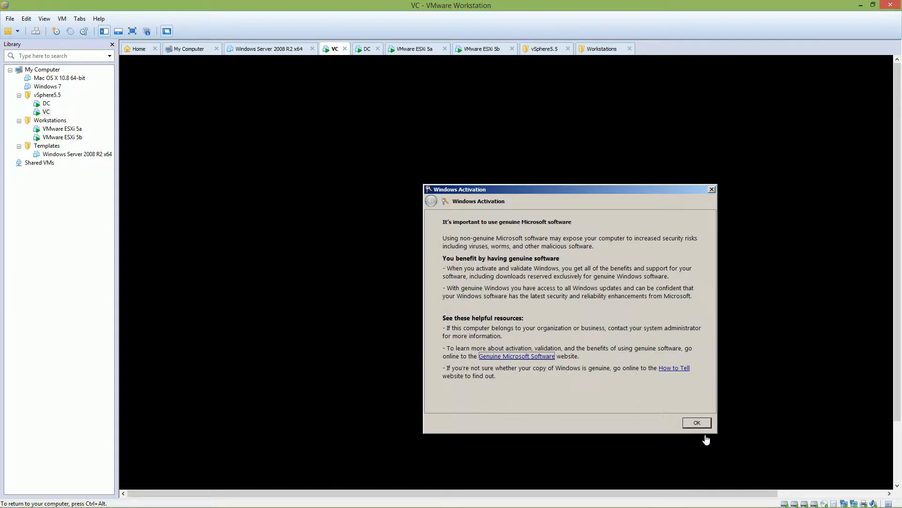
pyautogui.click(709, 424)
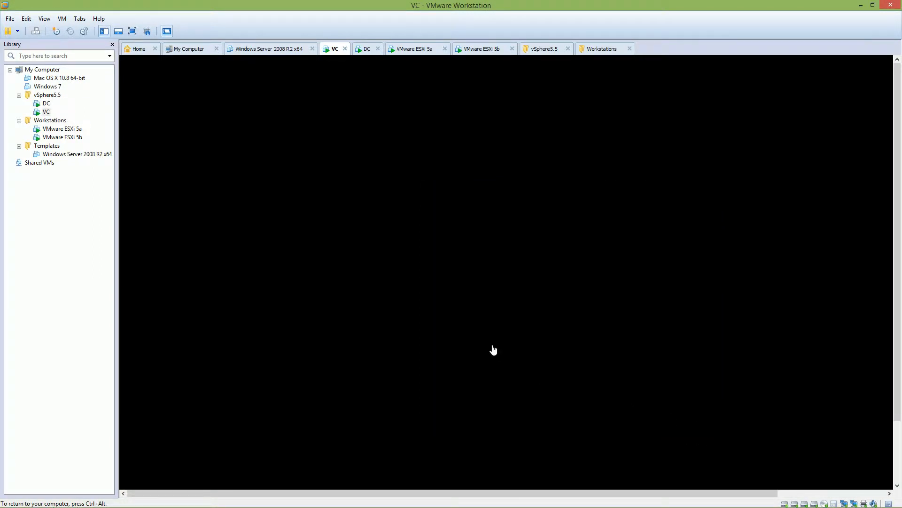
# Step: In the VC virtual machine's settings, start adding a hard disk as a new SCSI virtual disk
pyautogui.rightClick(46, 114)
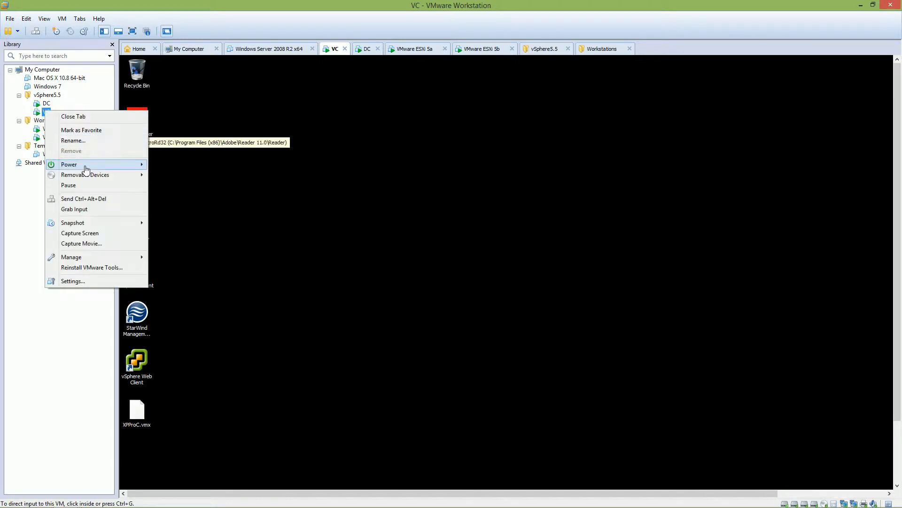
pyautogui.click(85, 281)
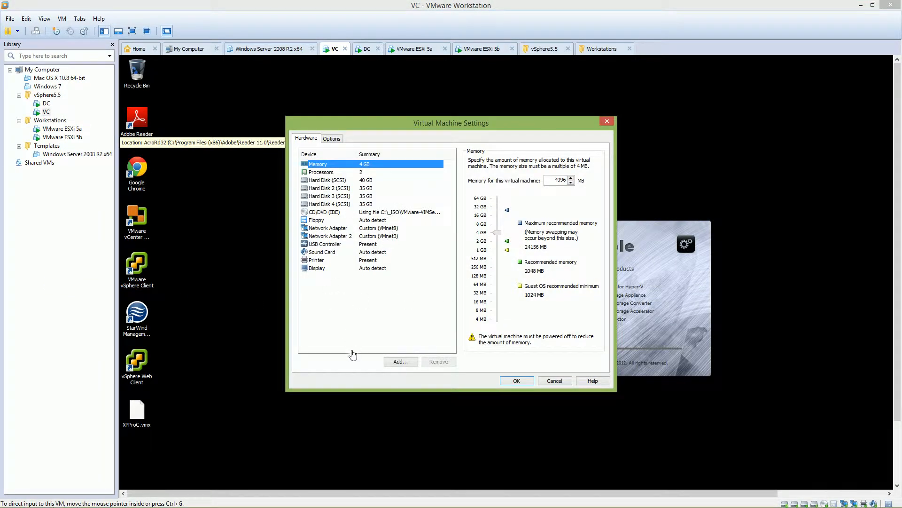
pyautogui.click(396, 363)
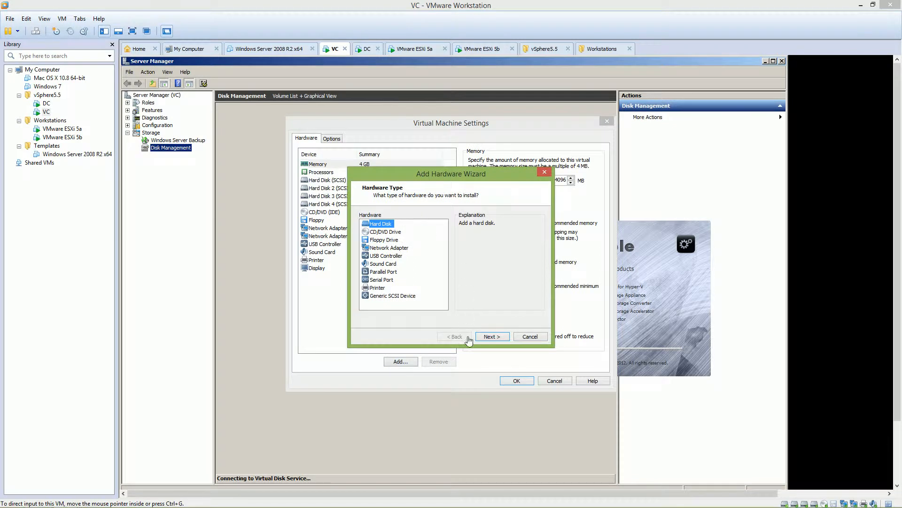
pyautogui.click(489, 337)
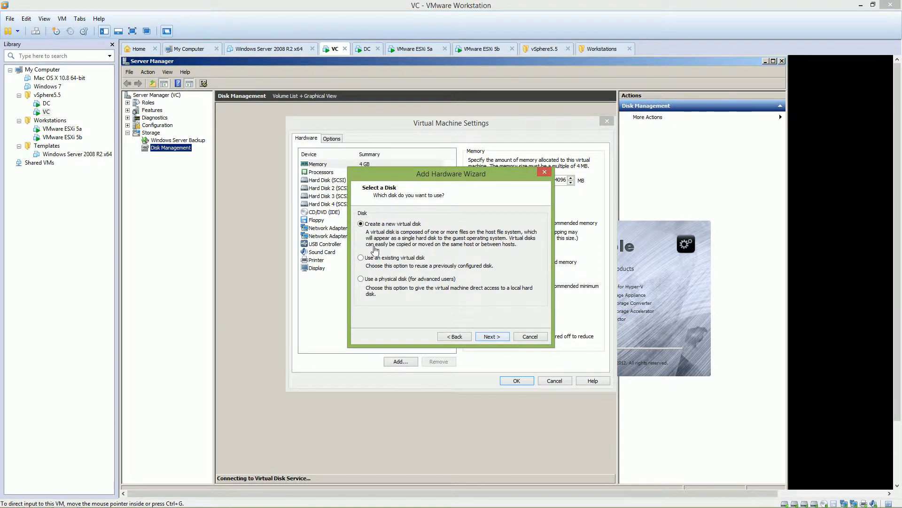
pyautogui.click(484, 339)
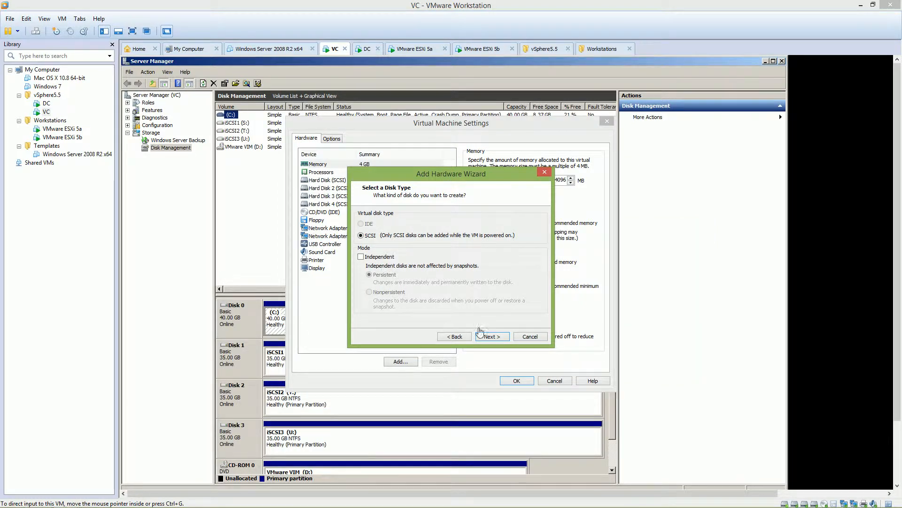
pyautogui.click(489, 337)
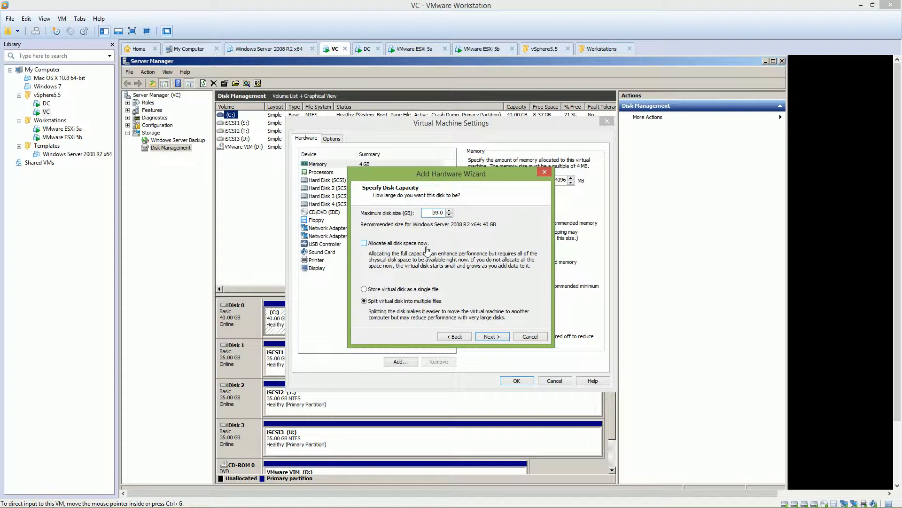
# Step: Set the new disk's maximum size to 12 GB, name its file RDM, and apply the virtual machine settings
pyautogui.press('Down')
pyautogui.press('Down')
pyautogui.click(506, 338)
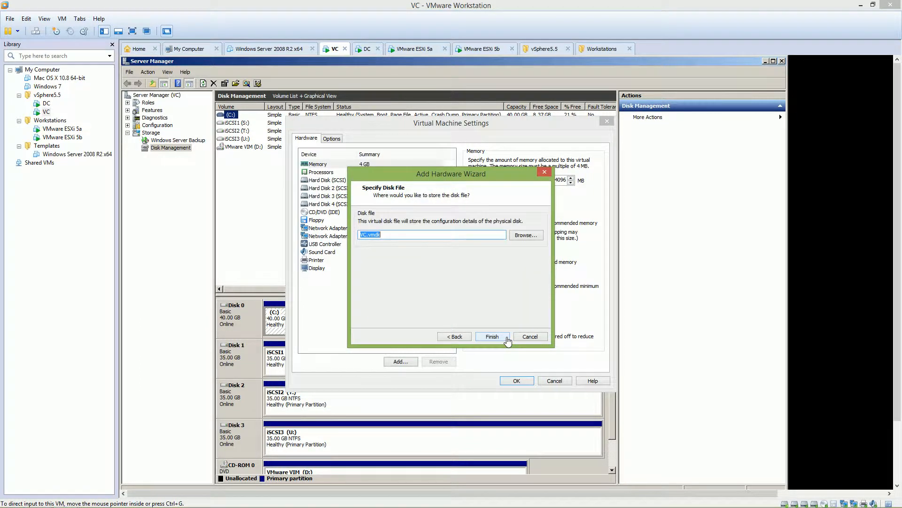
pyautogui.click(372, 235)
pyautogui.write('RDM')
pyautogui.click(491, 338)
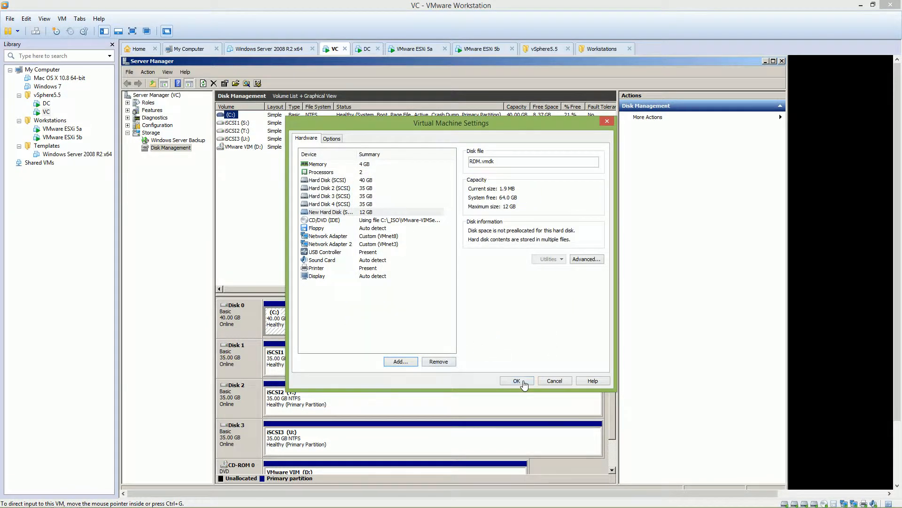
pyautogui.click(524, 384)
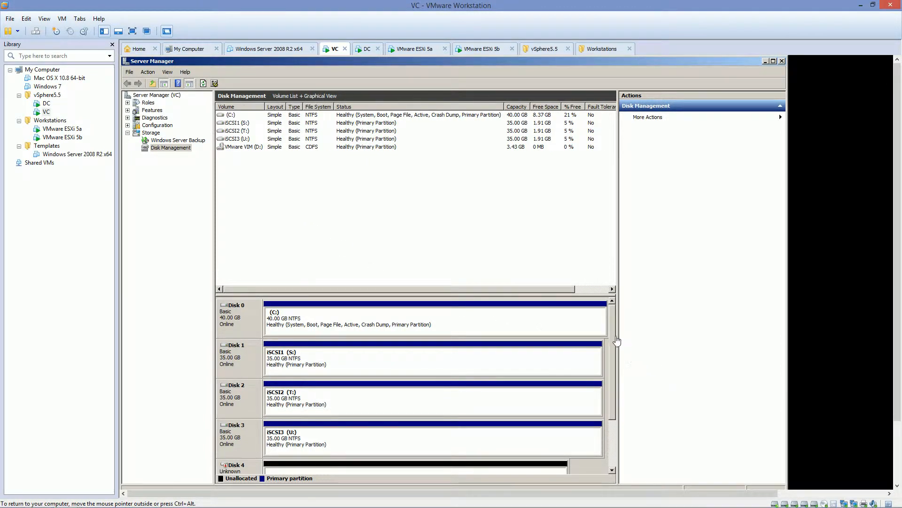
# Step: Initialize the new Disk 4 in Disk Management with the MBR partition style
pyautogui.scroll(-2, 607, 413)
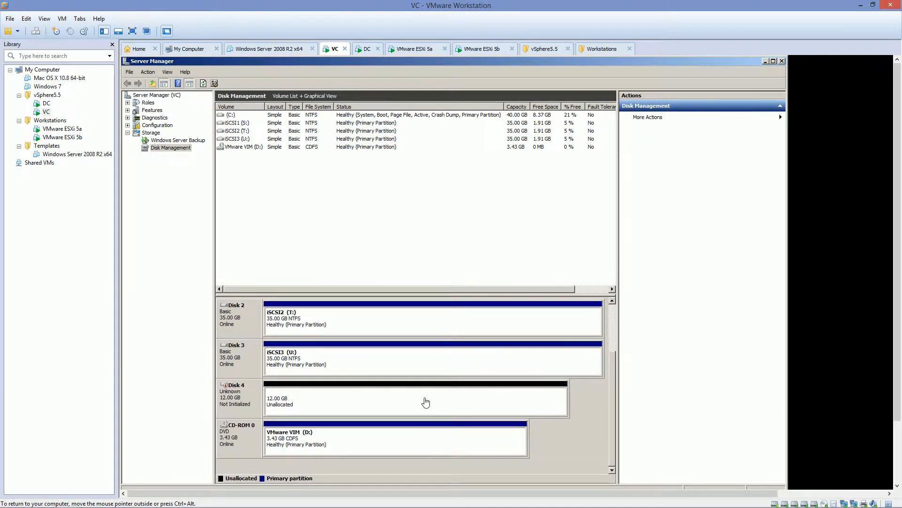
pyautogui.rightClick(171, 150)
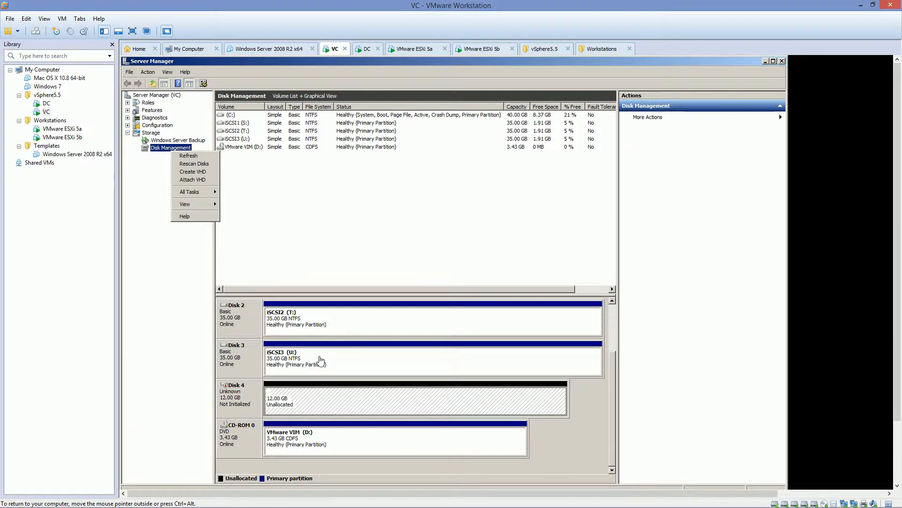
pyautogui.click(238, 405)
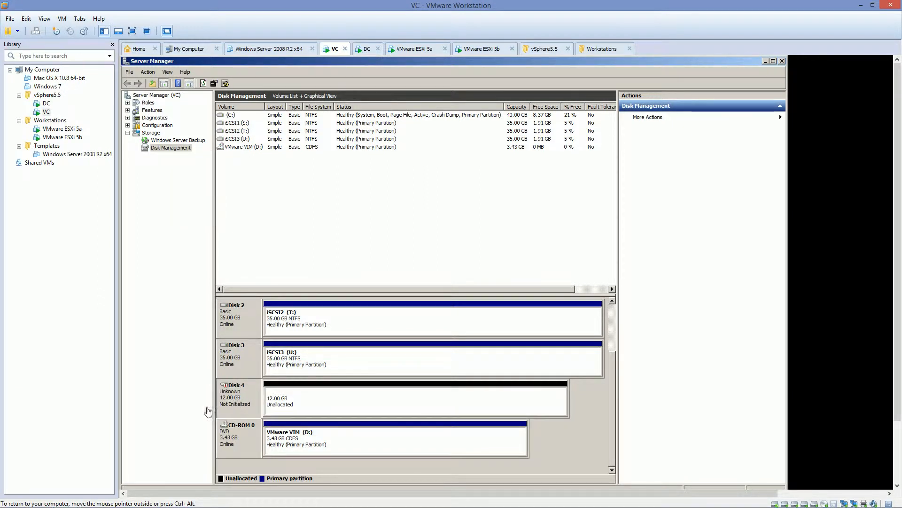
pyautogui.rightClick(233, 399)
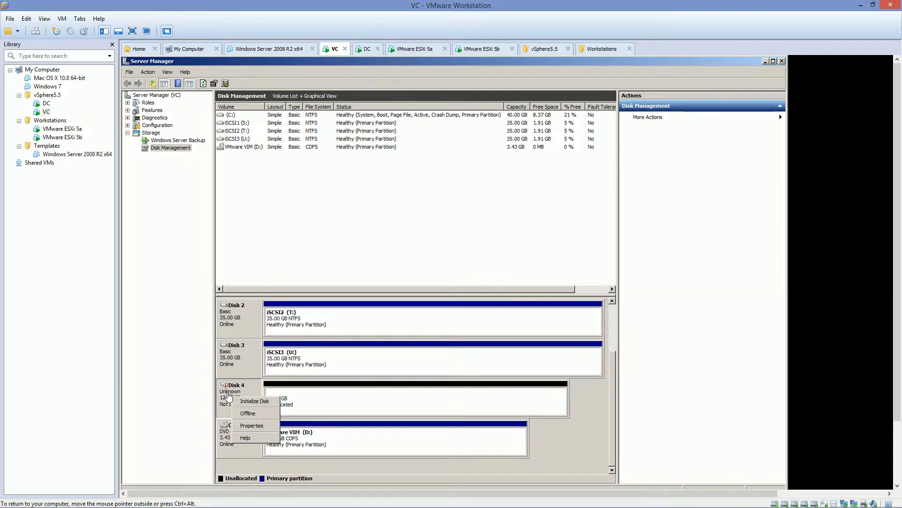
pyautogui.click(255, 401)
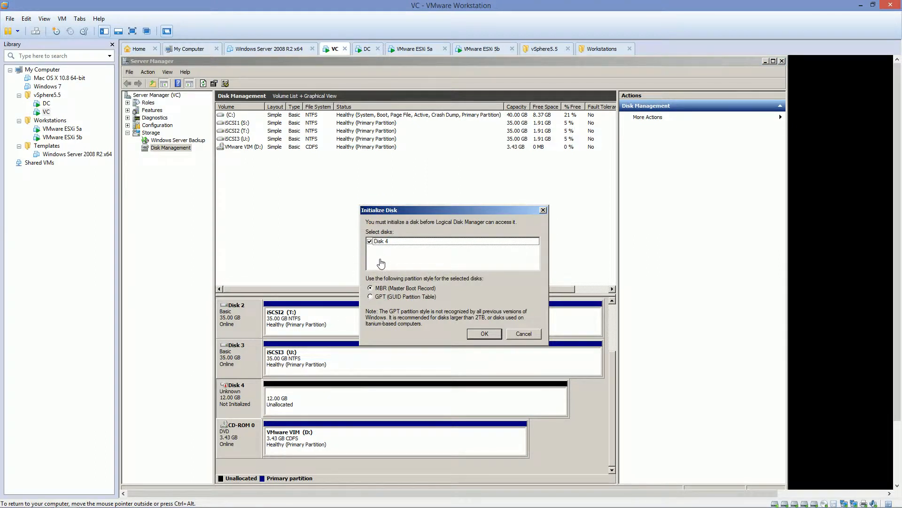
pyautogui.click(484, 333)
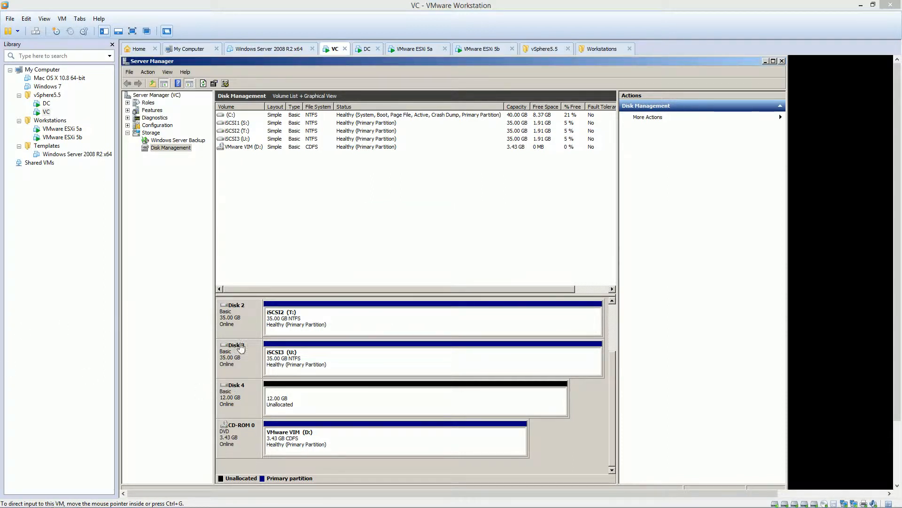
# Step: Set up a new simple volume on Disk 4 using the full 12285 MB and drive letter R
pyautogui.click(317, 400)
pyautogui.rightClick(322, 400)
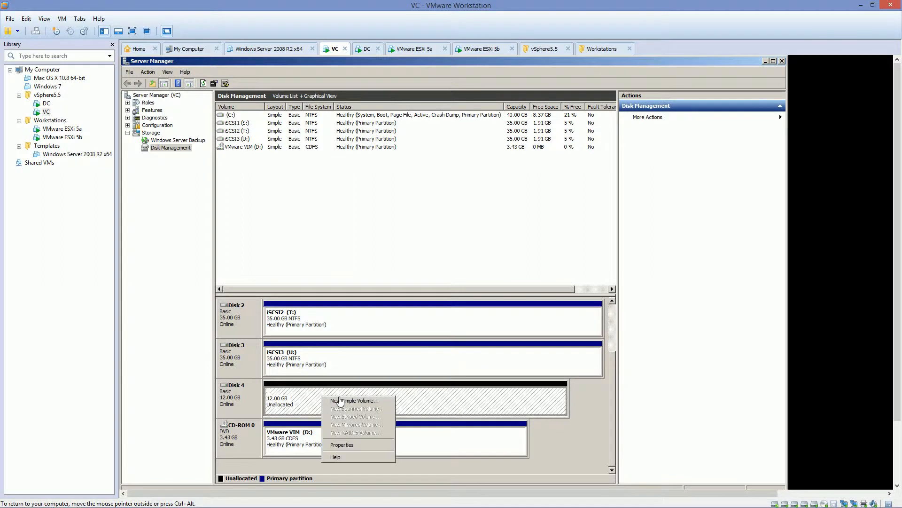
pyautogui.click(341, 401)
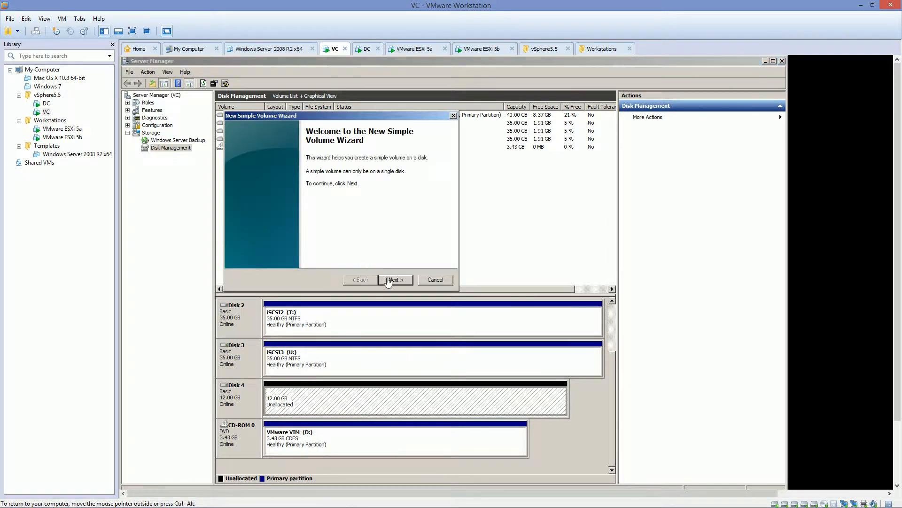
pyautogui.click(388, 280)
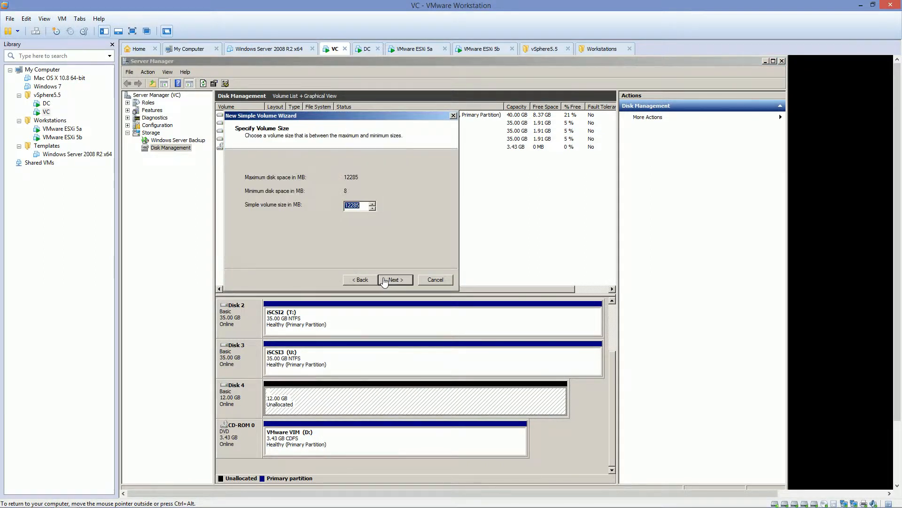
pyautogui.click(384, 280)
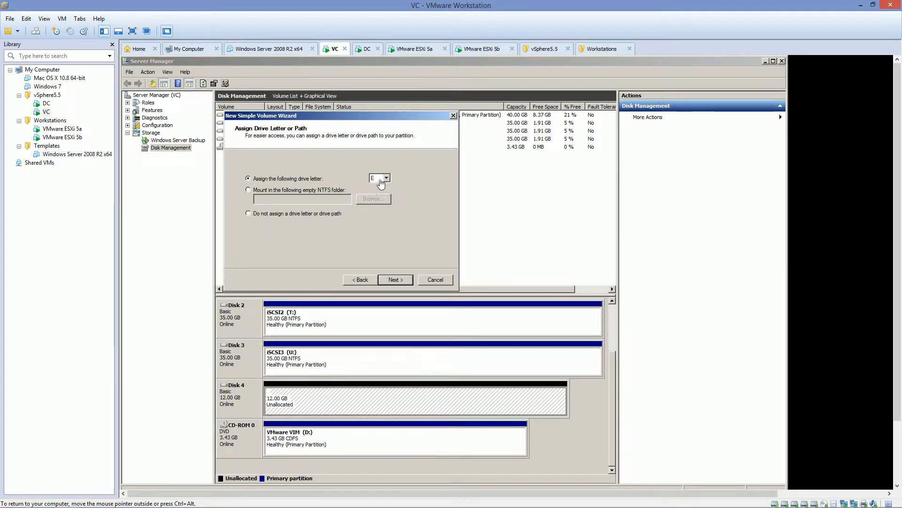
pyautogui.click(381, 182)
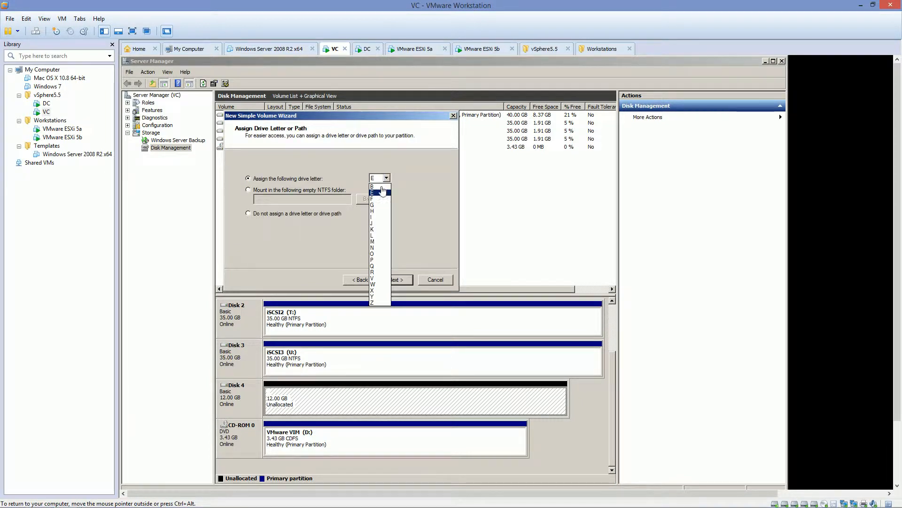
pyautogui.click(375, 273)
pyautogui.click(396, 280)
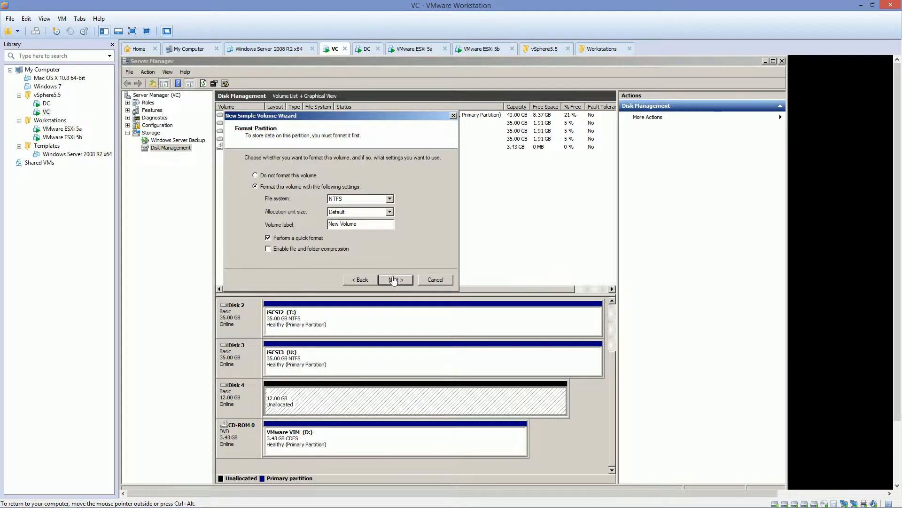
# Step: Label the new volume RDM, create it with an NTFS quick format, and close Server Manager
pyautogui.moveTo(369, 224); pyautogui.dragTo(262, 233)
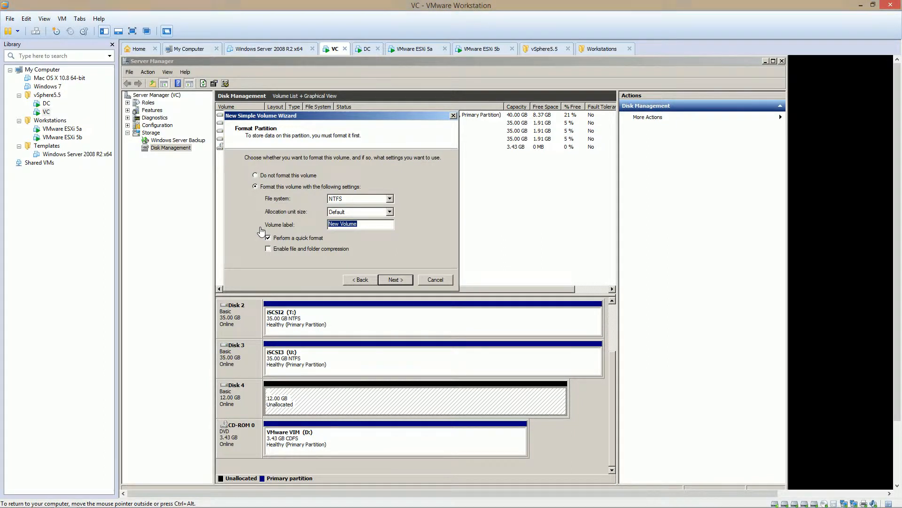
pyautogui.write('RDM')
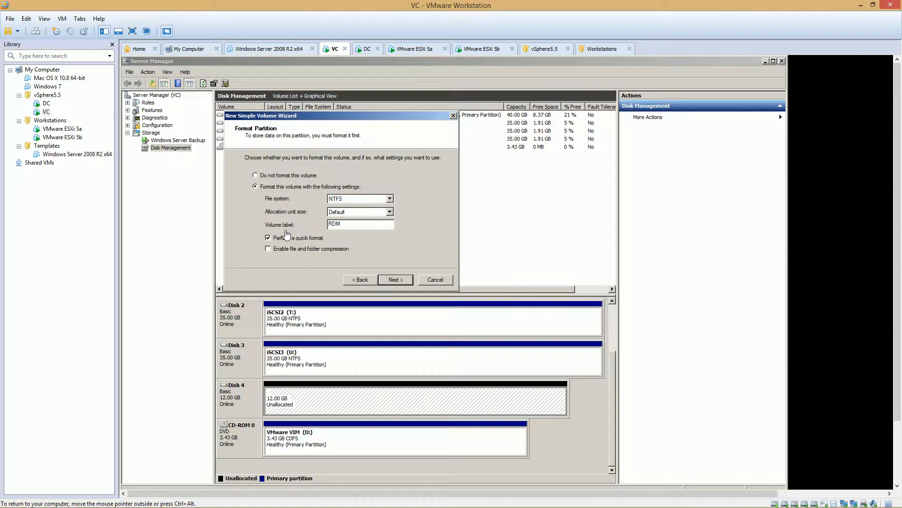
pyautogui.click(395, 279)
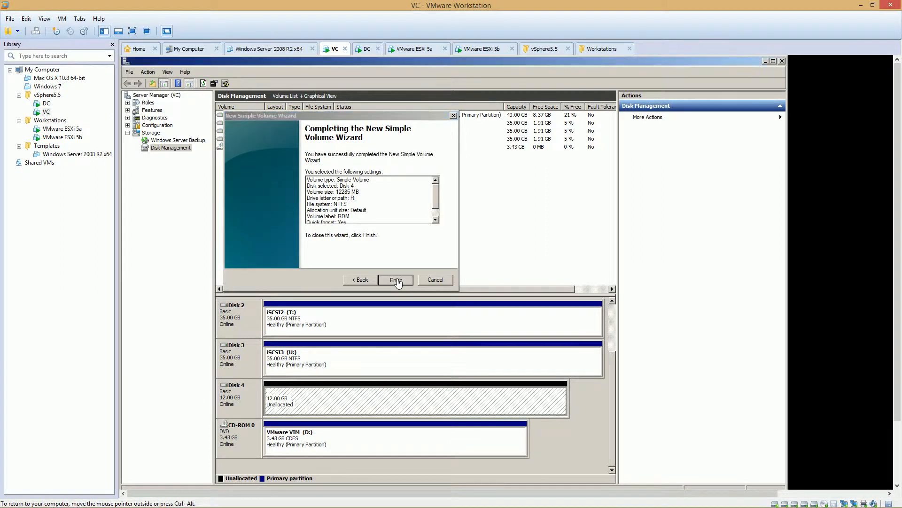
pyautogui.click(397, 281)
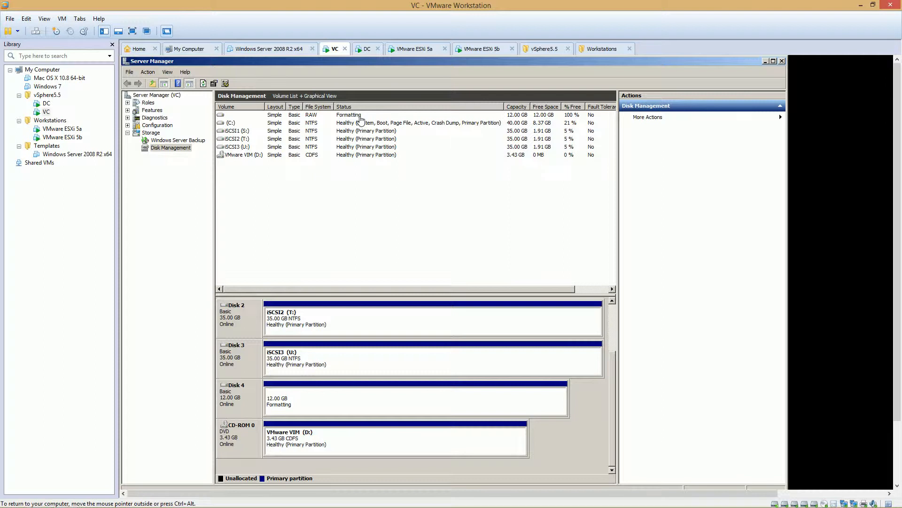
pyautogui.click(782, 62)
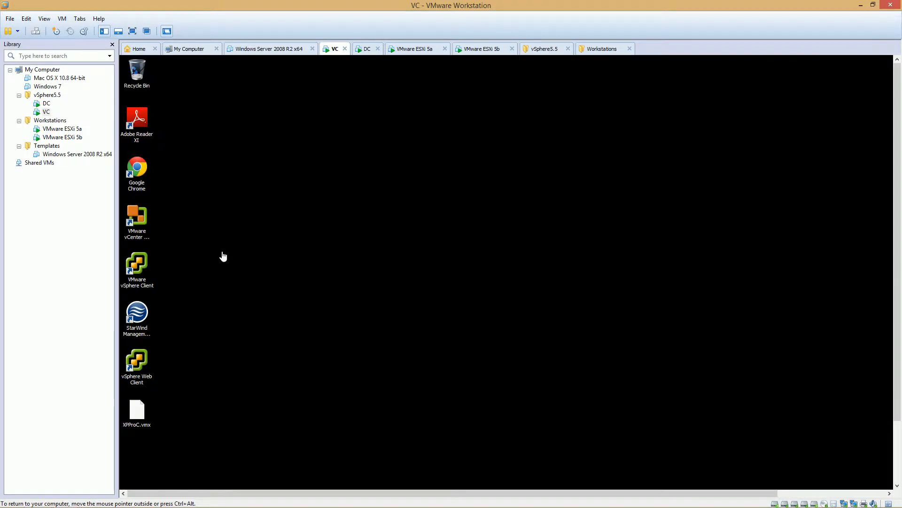
# Step: Open StarWind Management Console and connect to the VC.VITA.LOCAL server
pyautogui.doubleClick(140, 321)
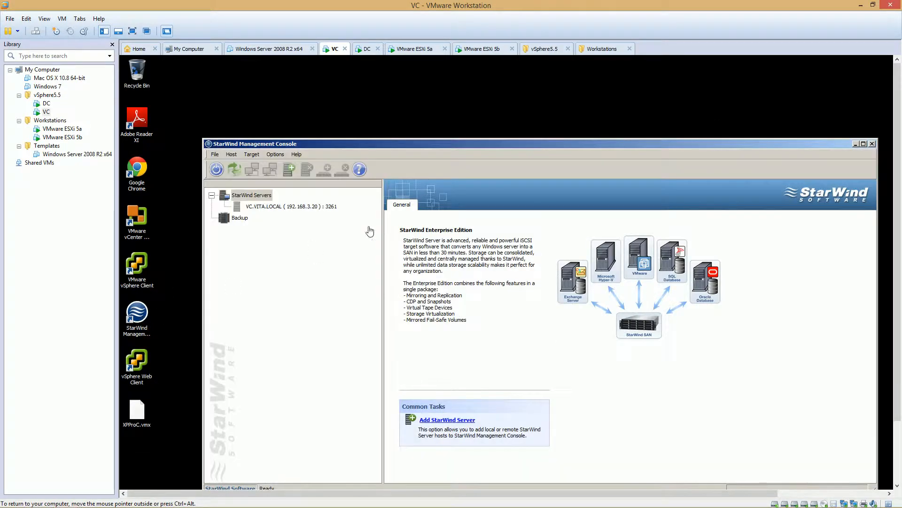
pyautogui.moveTo(484, 144); pyautogui.dragTo(435, 99)
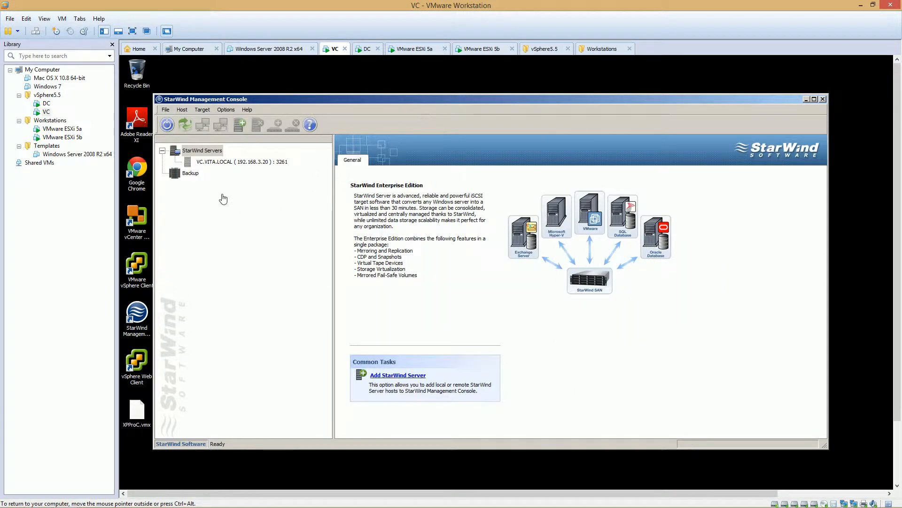
pyautogui.click(252, 162)
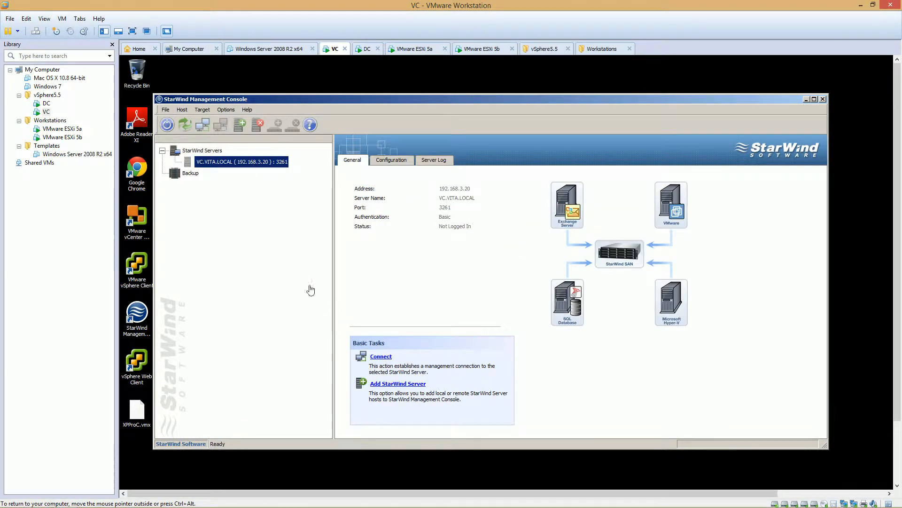
pyautogui.click(381, 357)
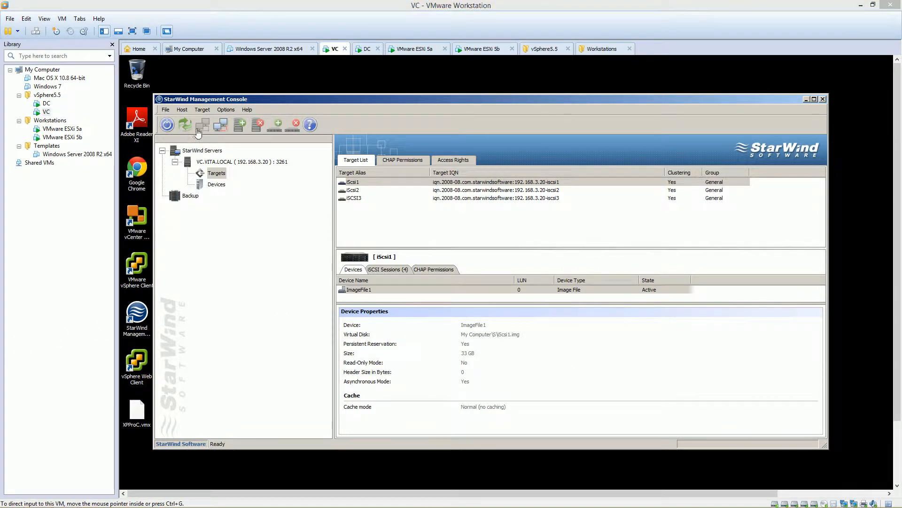
# Step: Start adding a StarWind hard disk device as a basic virtual image file, using a newly created virtual disk
pyautogui.click(202, 110)
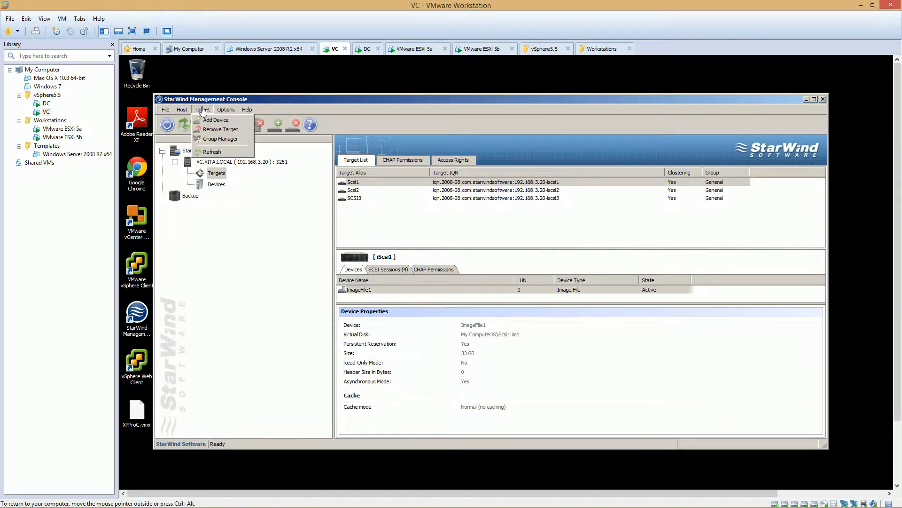
pyautogui.click(213, 120)
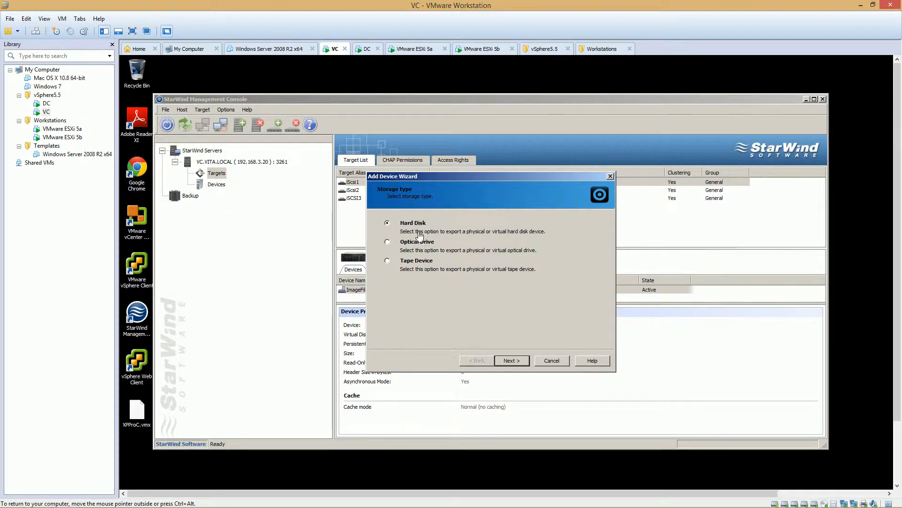
pyautogui.click(510, 362)
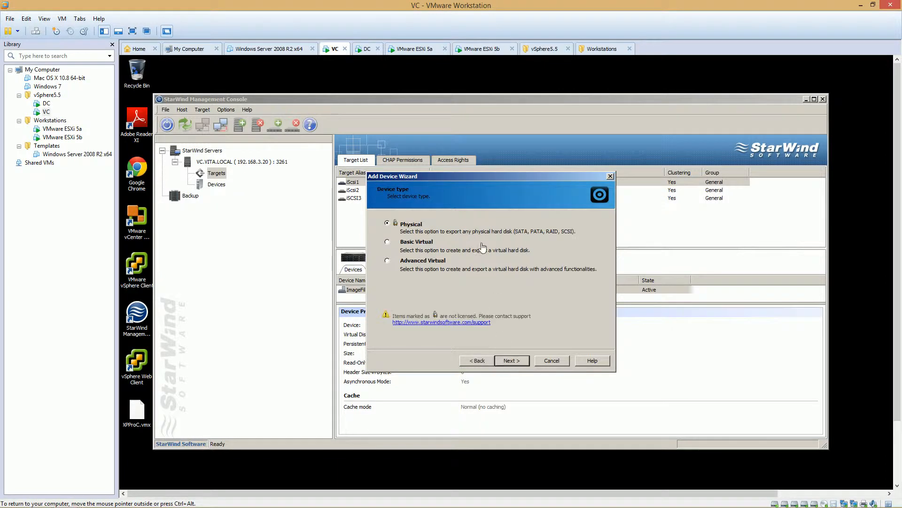
pyautogui.click(399, 244)
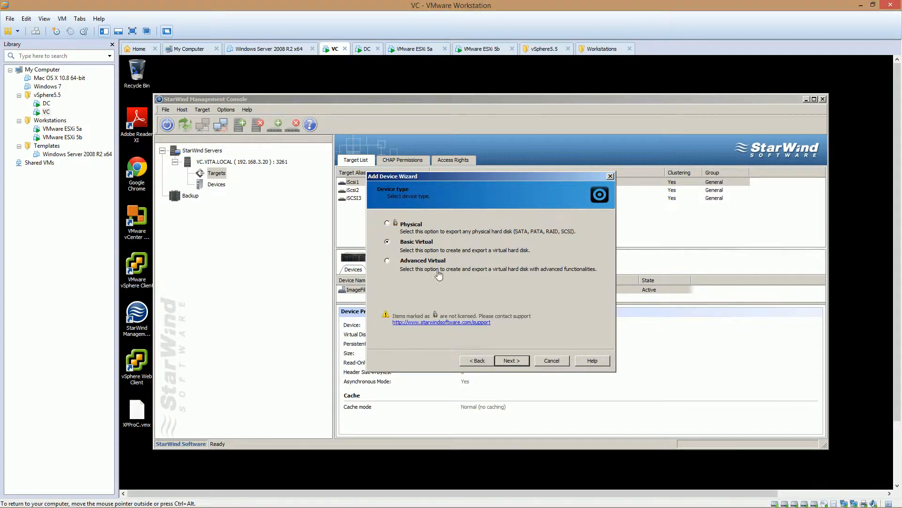
pyautogui.click(521, 361)
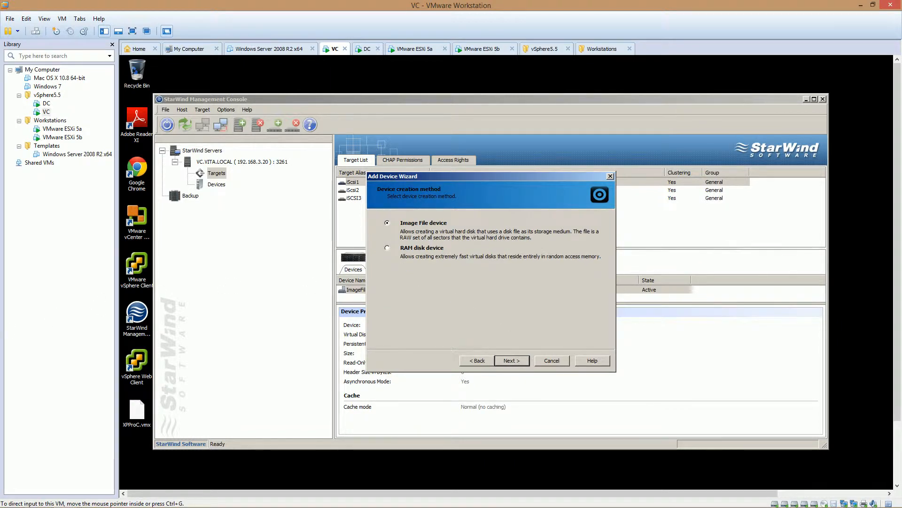
pyautogui.click(513, 362)
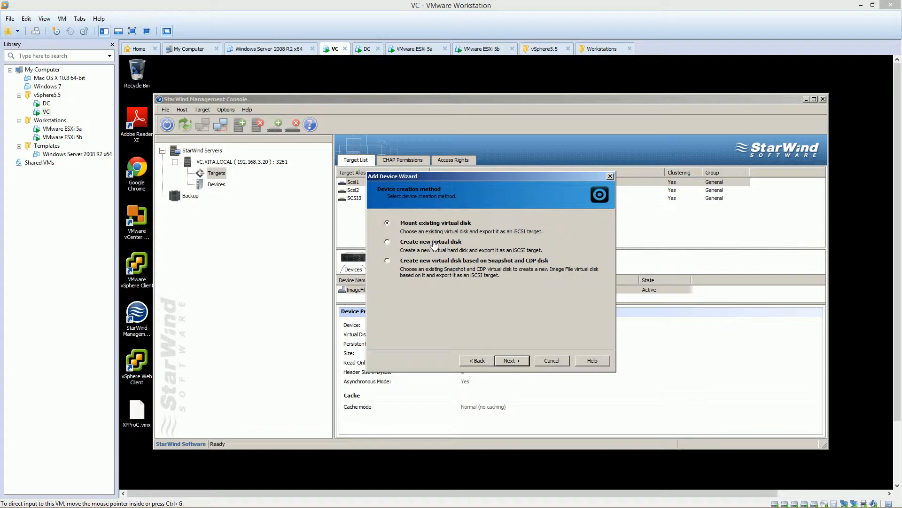
pyautogui.click(415, 247)
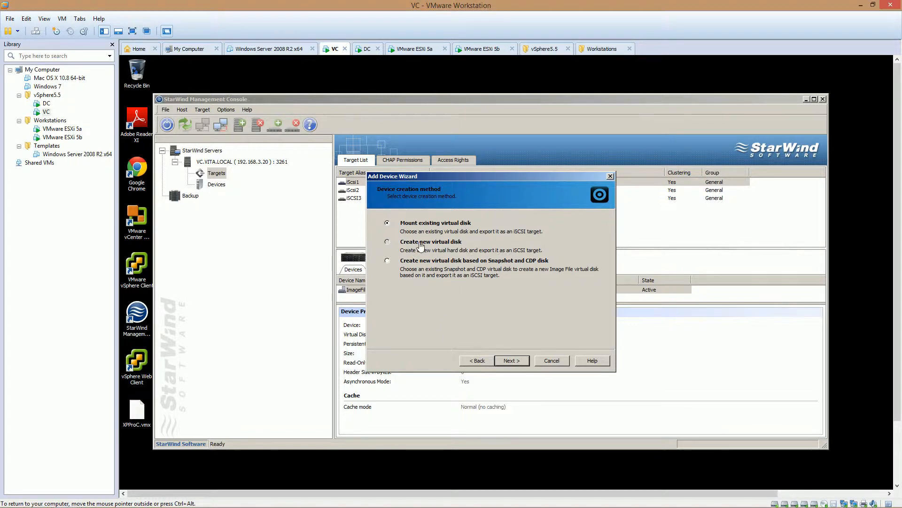
pyautogui.click(513, 361)
# Step: Place the new virtual disk on drive R with the file name RDM.img
pyautogui.click(595, 229)
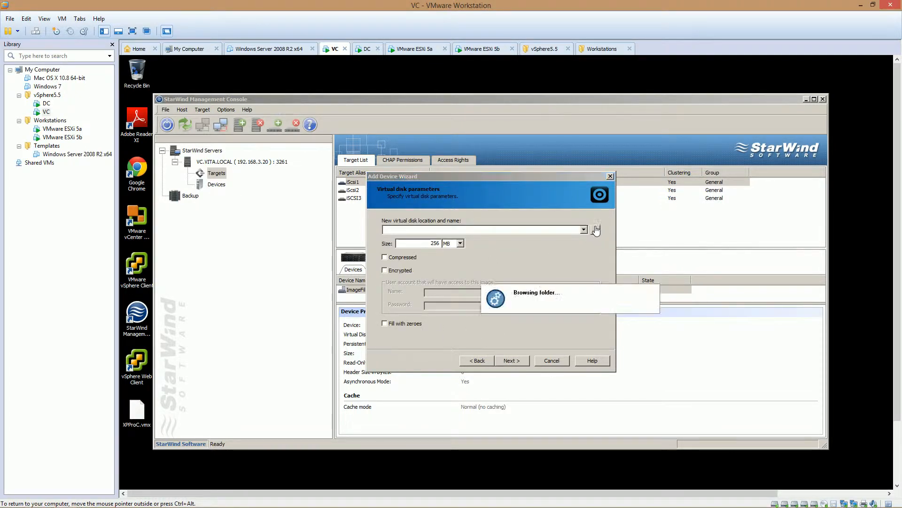
pyautogui.doubleClick(430, 224)
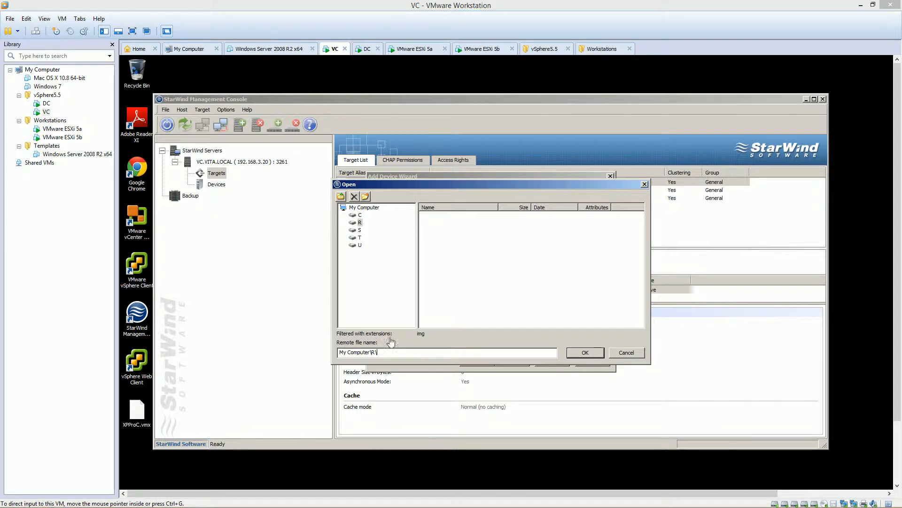
pyautogui.click(417, 359)
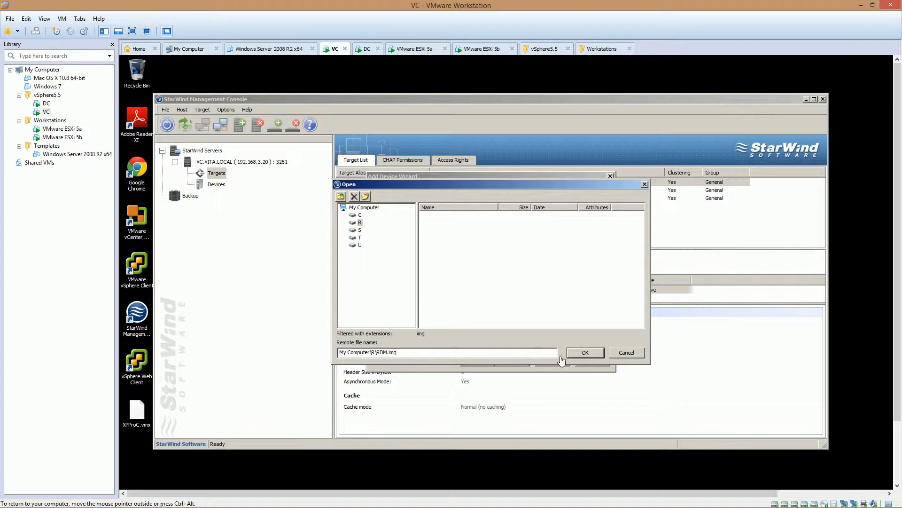
pyautogui.click(585, 353)
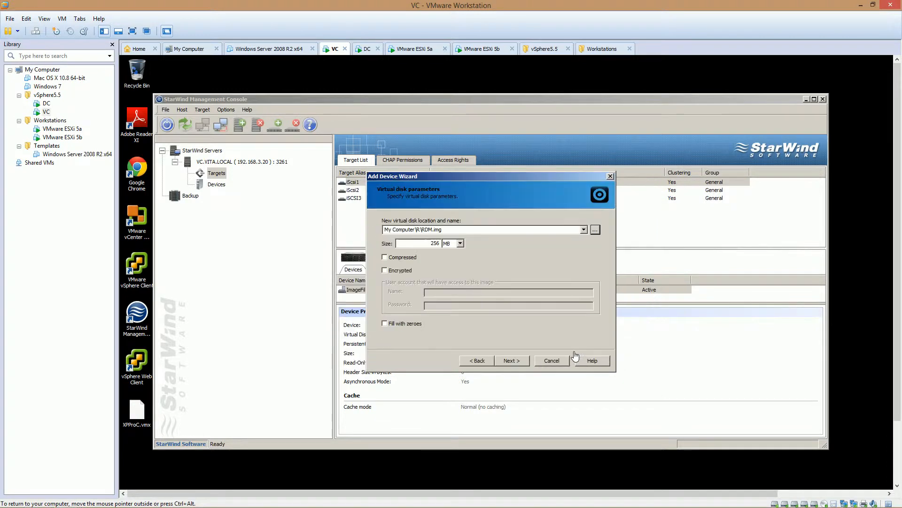
# Step: Set the virtual disk to 10 GB and compressed, keeping asynchronous mode and the Normal (no caching) cache mode
pyautogui.doubleClick(432, 244)
pyautogui.write('10')
pyautogui.click(460, 243)
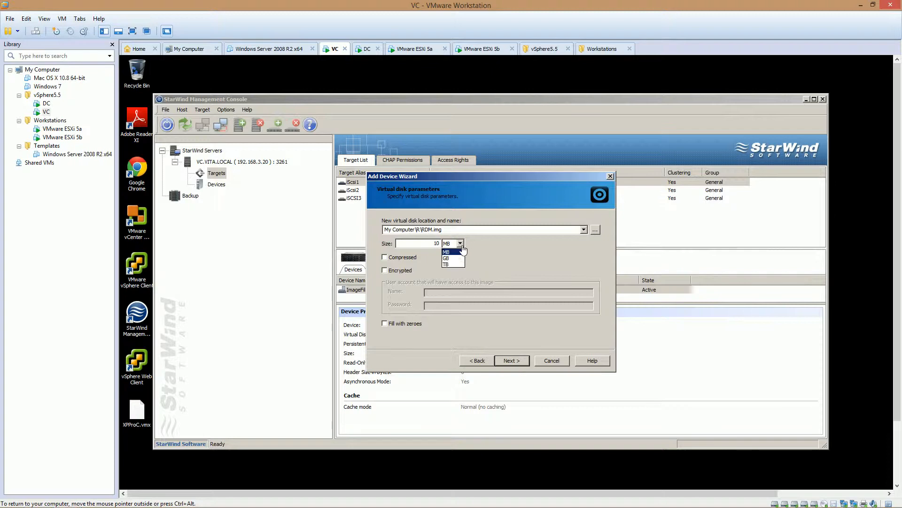
pyautogui.click(458, 258)
pyautogui.click(428, 258)
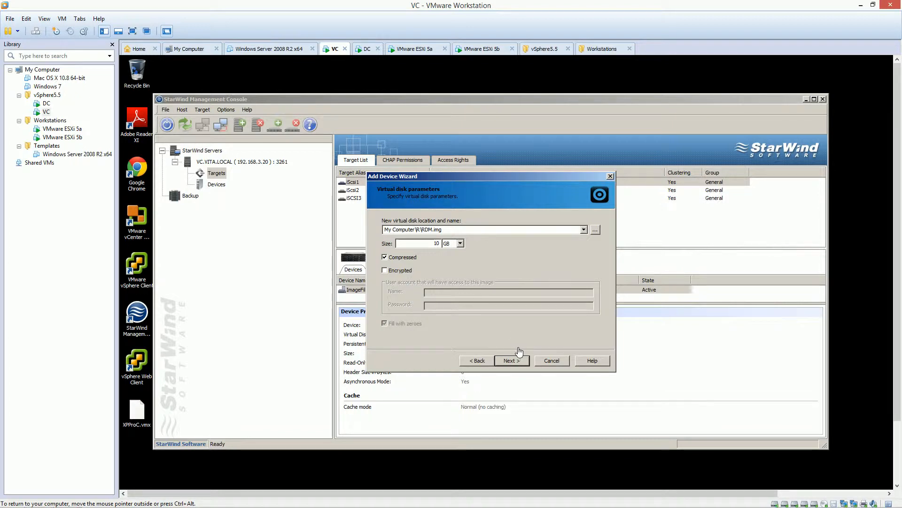
pyautogui.click(512, 360)
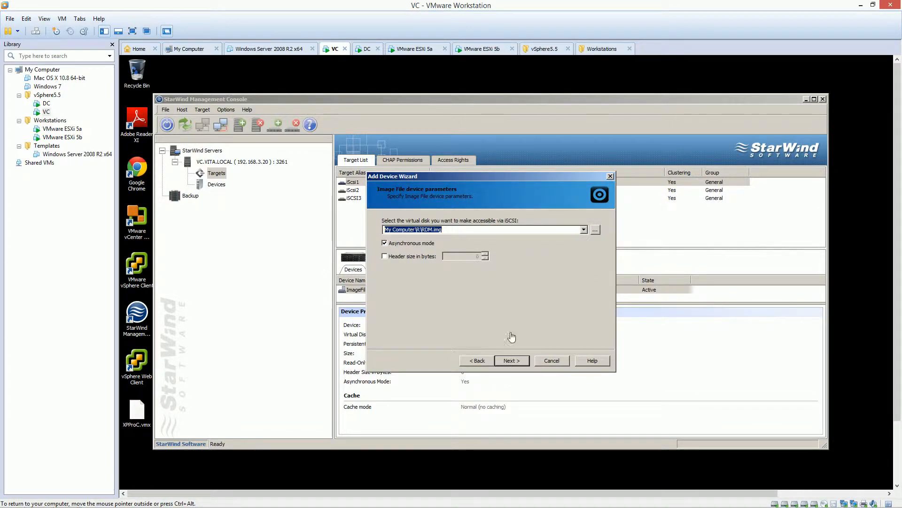
pyautogui.click(511, 361)
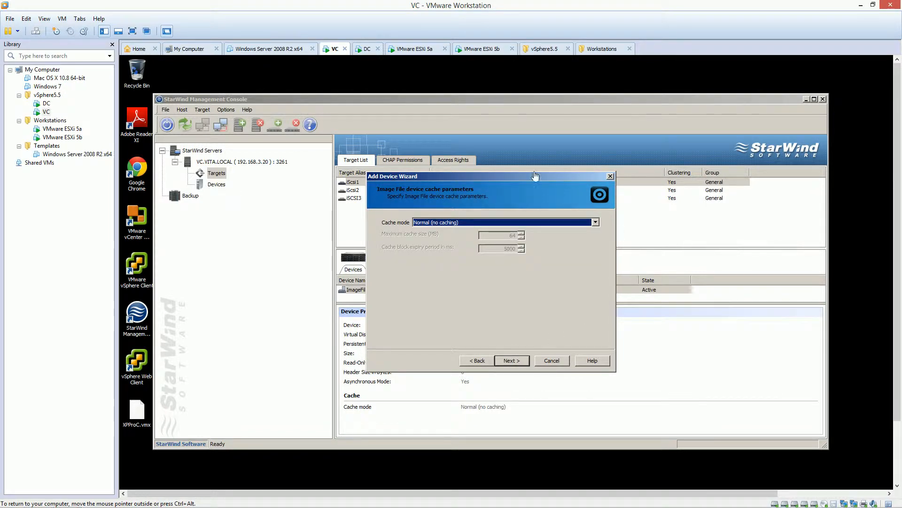
pyautogui.click(506, 362)
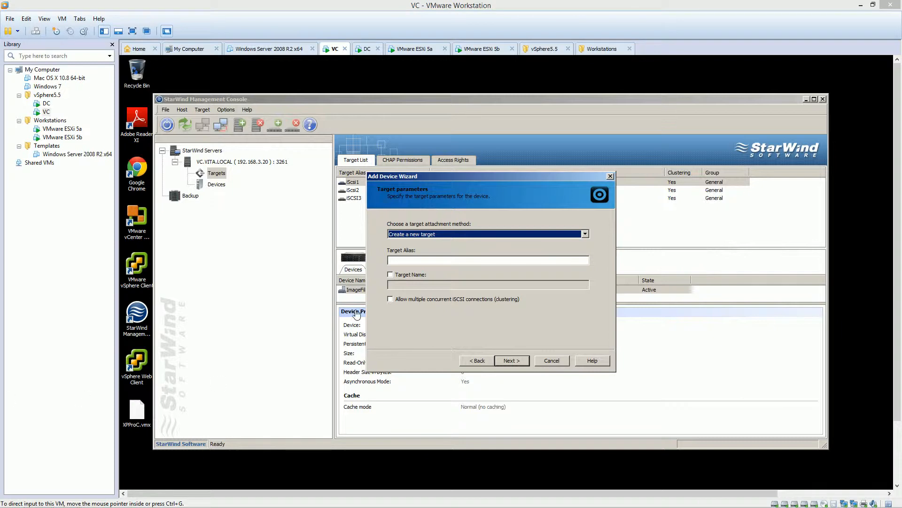
# Step: Create a new target with the alias RDM that allows multiple concurrent iSCSI connections, and finish adding the device
pyautogui.click(402, 261)
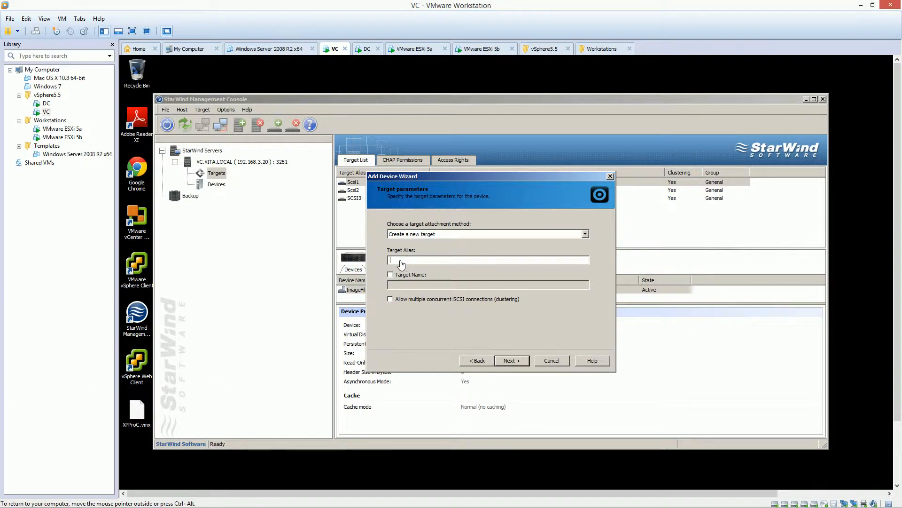
pyautogui.write('RDM')
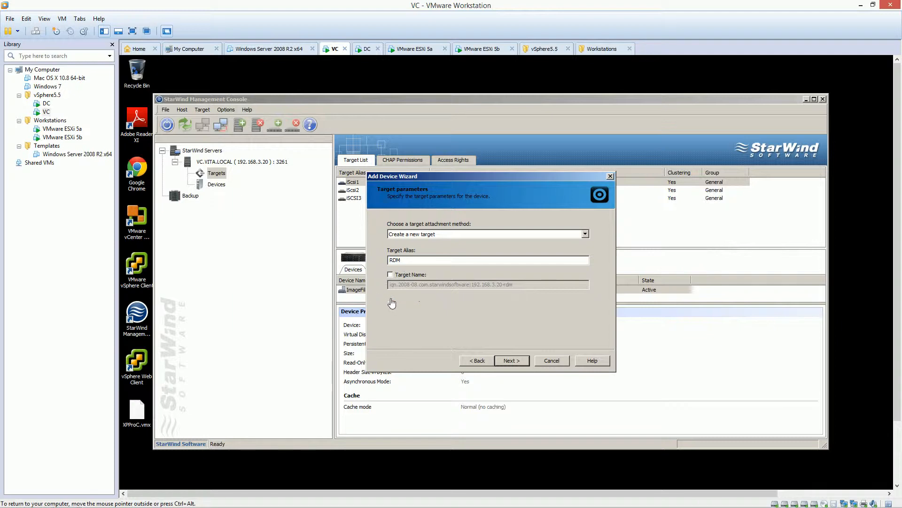
pyautogui.click(390, 299)
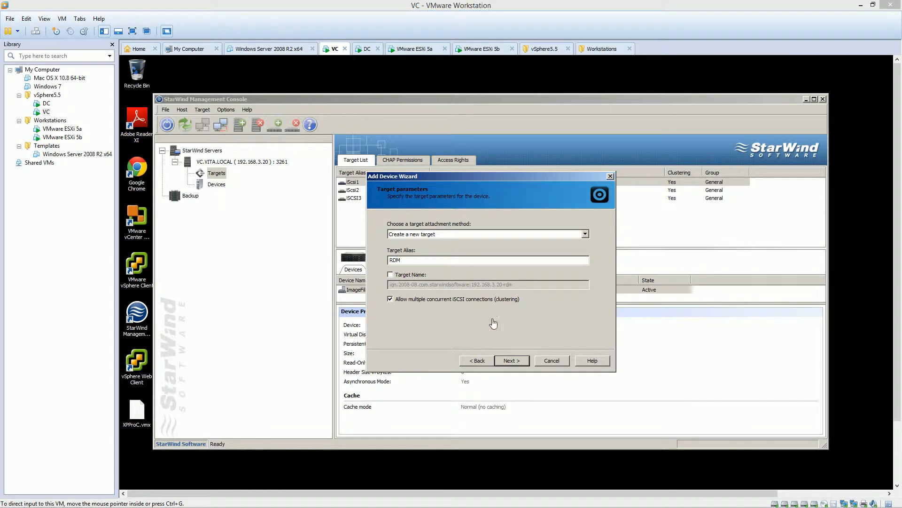
pyautogui.click(510, 361)
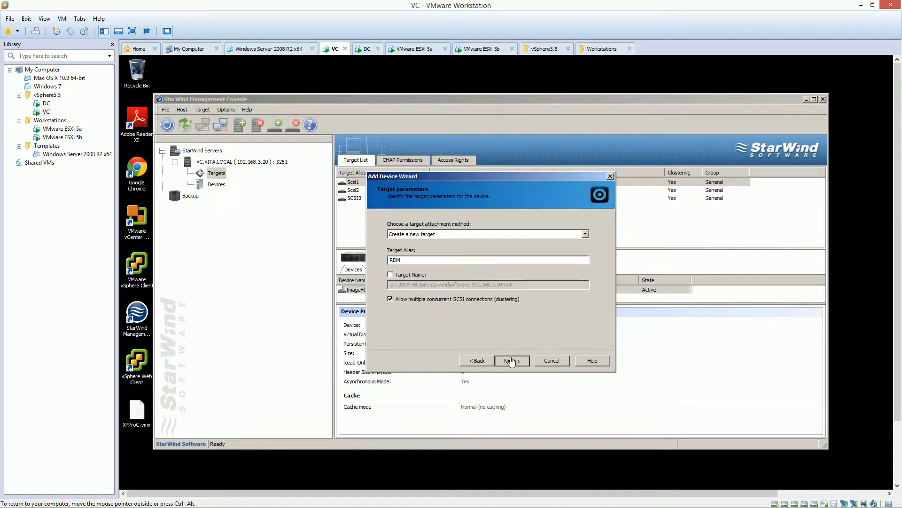
pyautogui.click(510, 361)
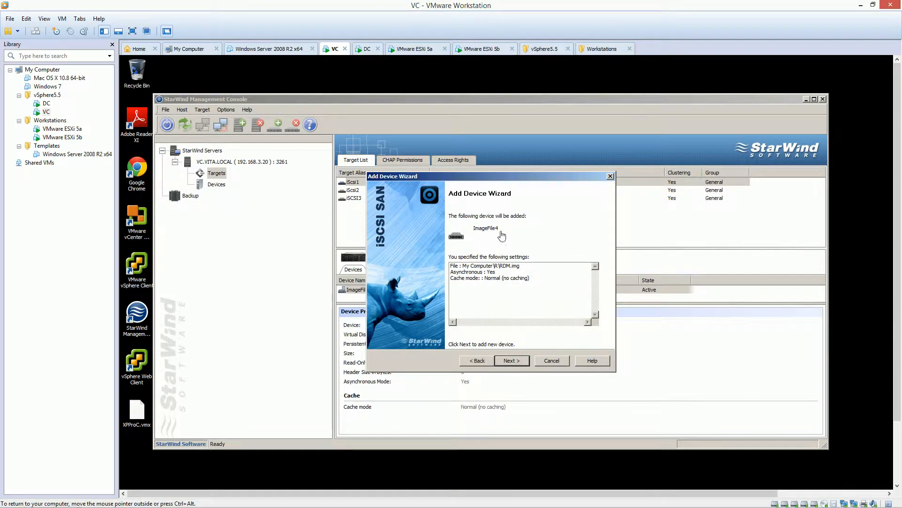
pyautogui.click(510, 361)
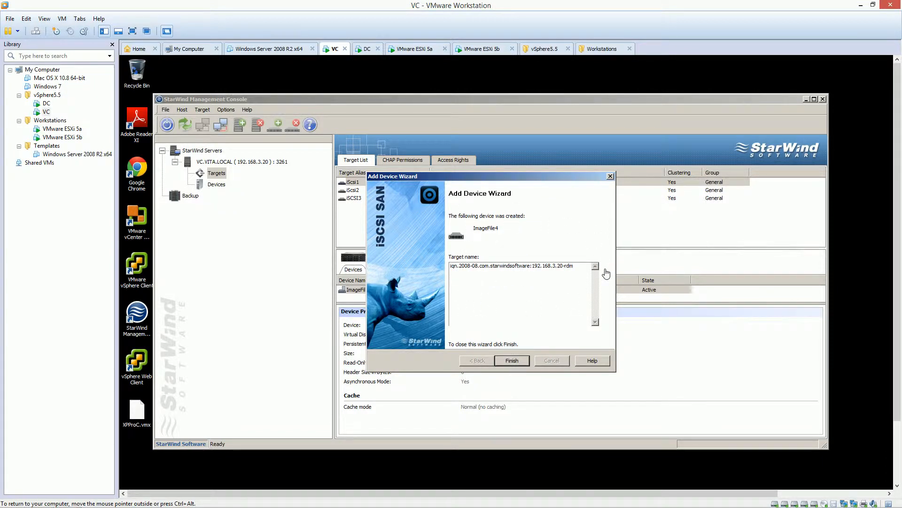
pyautogui.click(512, 360)
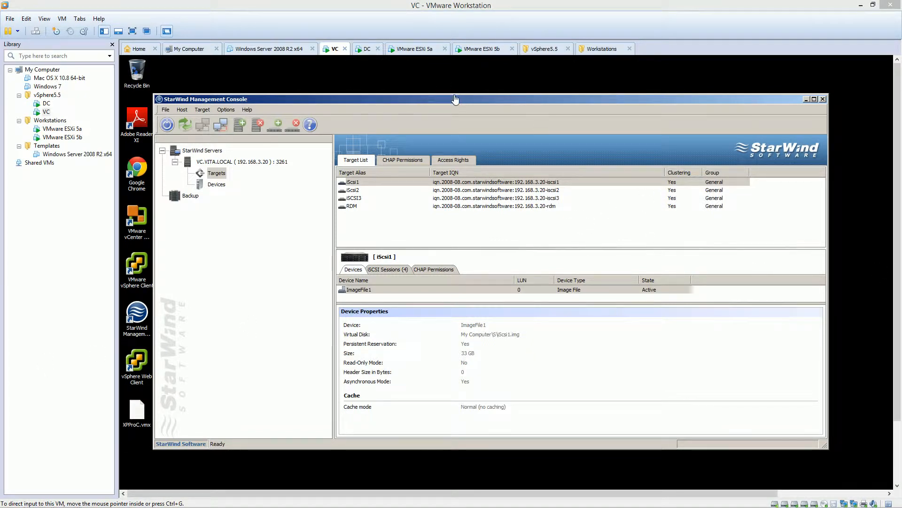
# Step: Log in to 192.168.246.20 in VMware vSphere Client with the Windows session credentials and show the Hosts and Clusters inventory
pyautogui.click(142, 267)
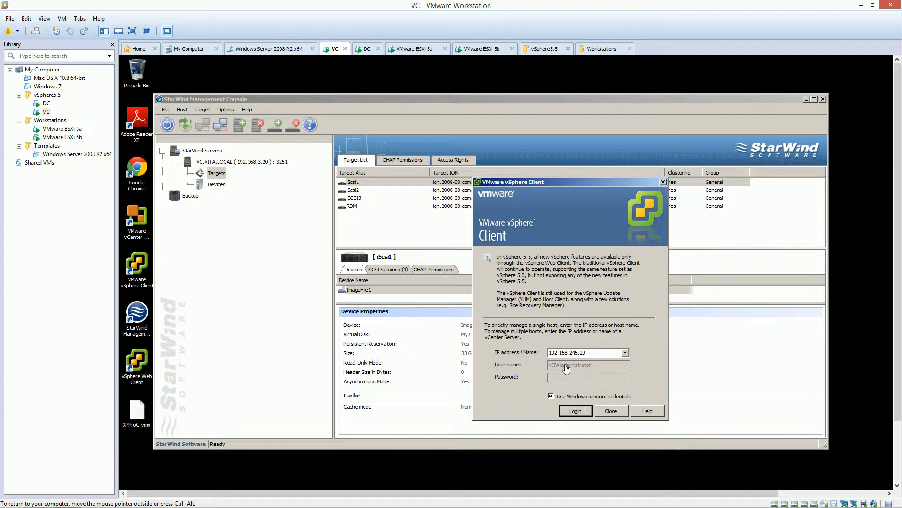
pyautogui.click(575, 411)
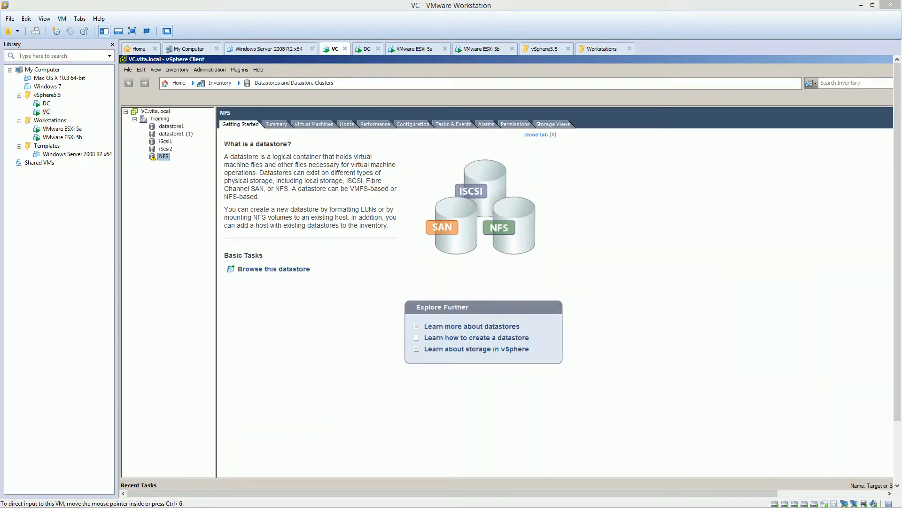
pyautogui.click(178, 83)
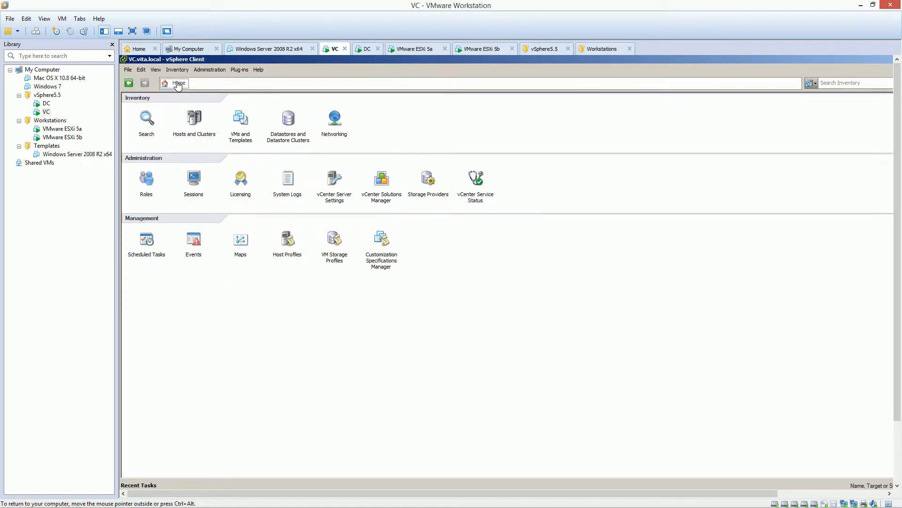
pyautogui.click(189, 121)
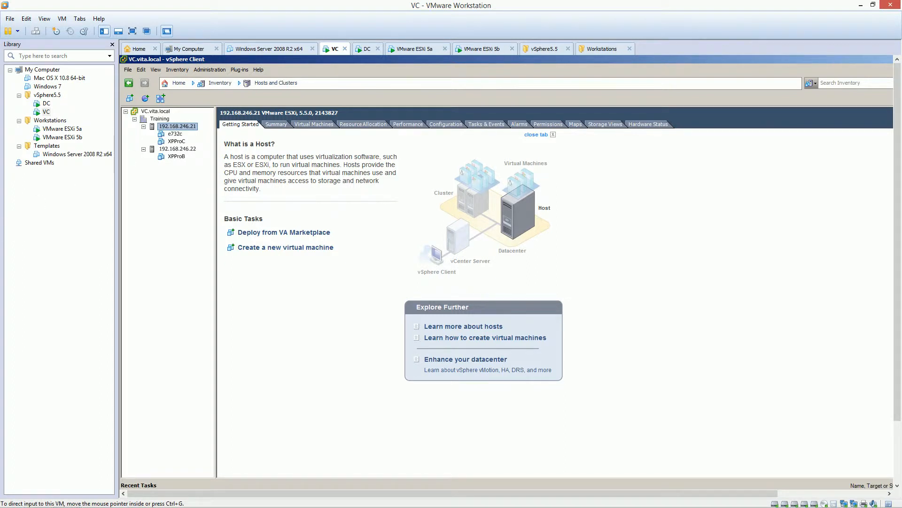
pyautogui.click(172, 134)
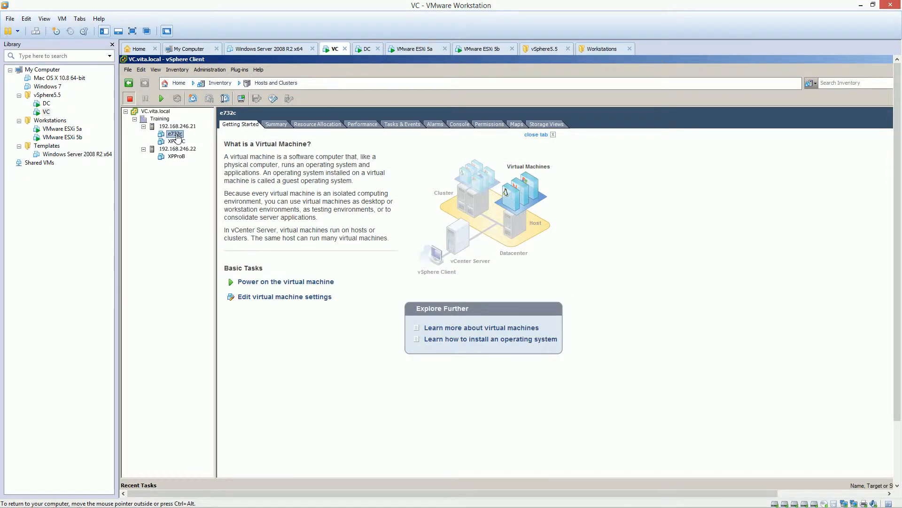
pyautogui.rightClick(177, 136)
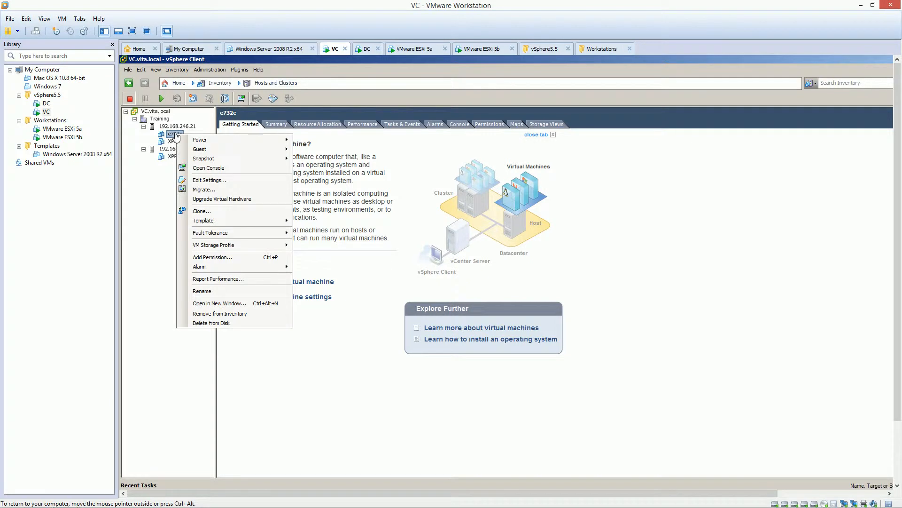
pyautogui.click(223, 181)
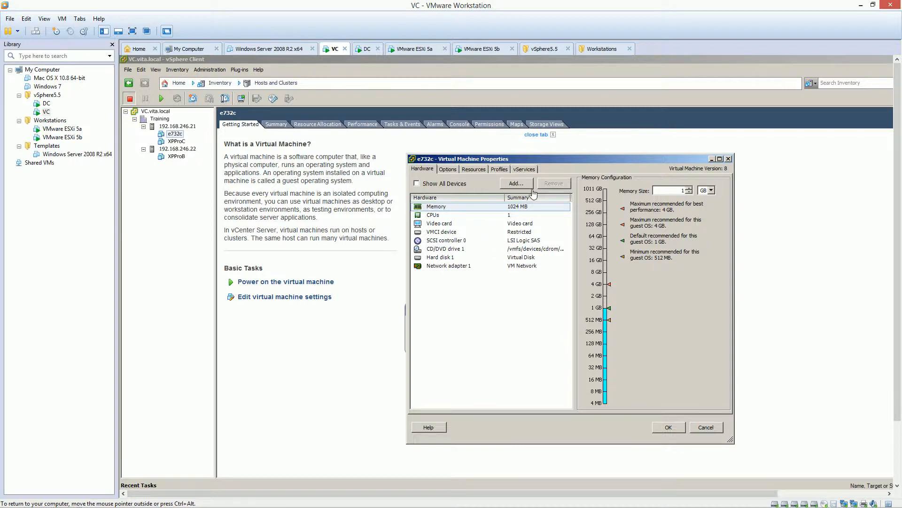
pyautogui.click(518, 183)
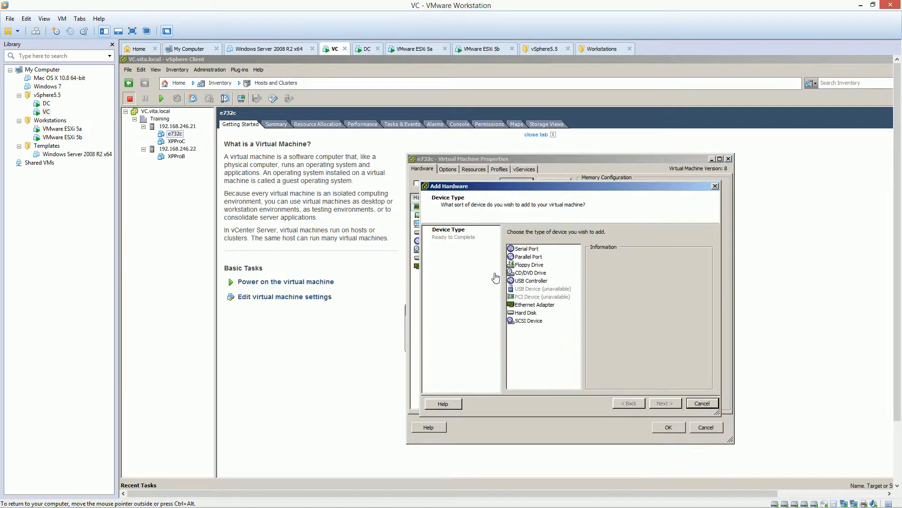
pyautogui.click(525, 313)
pyautogui.click(669, 404)
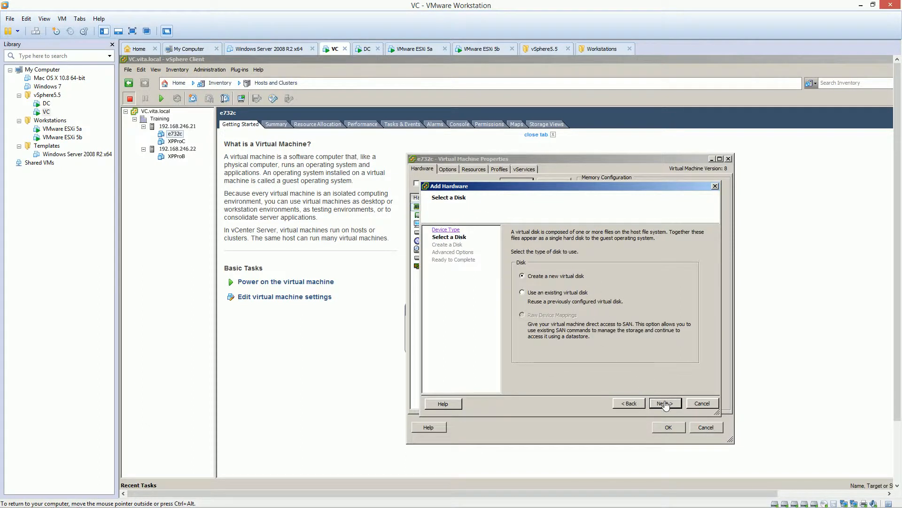
pyautogui.click(665, 404)
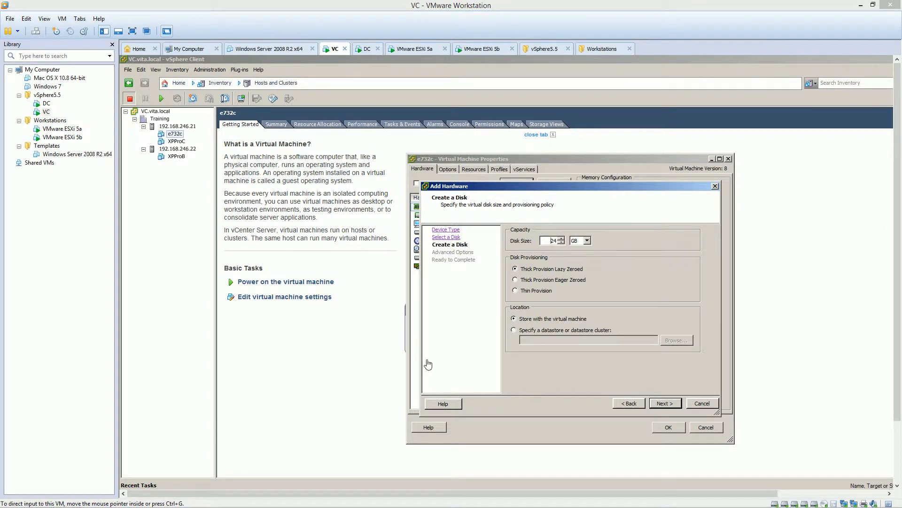
pyautogui.click(634, 406)
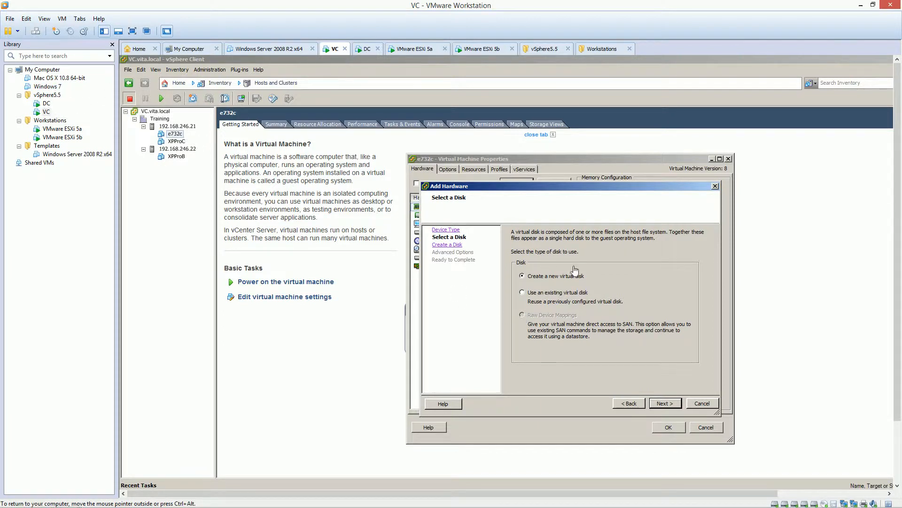
pyautogui.click(701, 406)
pyautogui.click(708, 426)
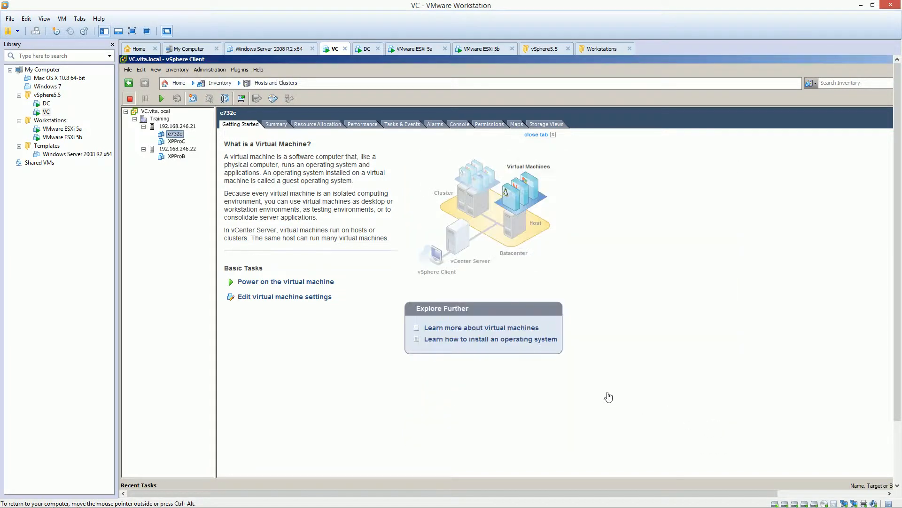
# Step: Display the storage adapters and the datastores of host 192.168.246.21, with the VC virtual machine in full screen
pyautogui.click(183, 127)
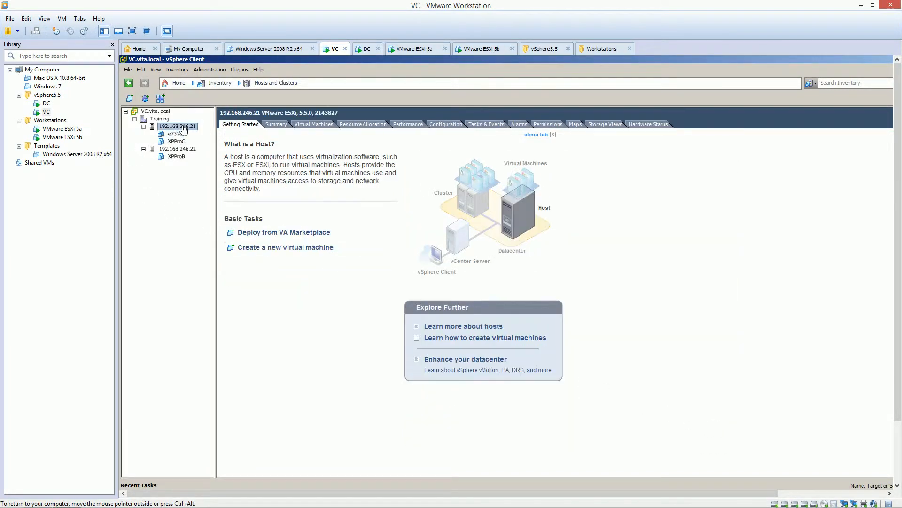
pyautogui.click(445, 125)
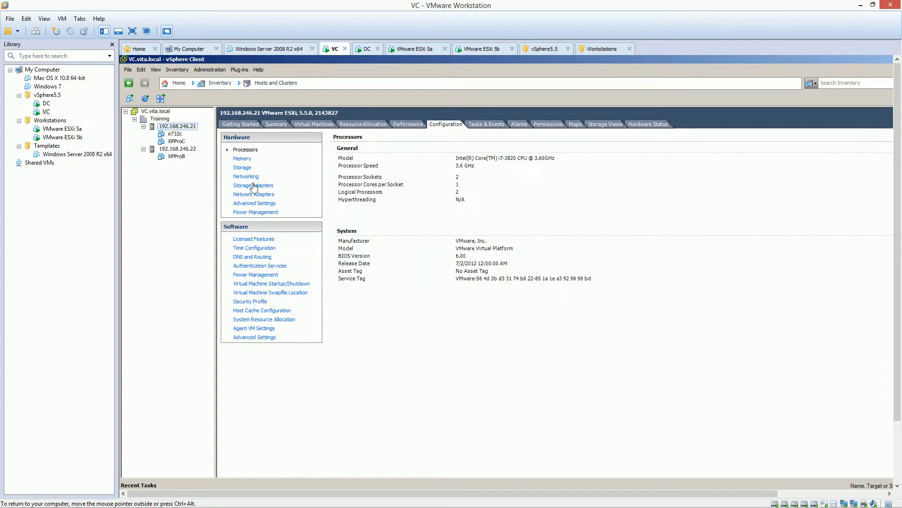
pyautogui.click(254, 187)
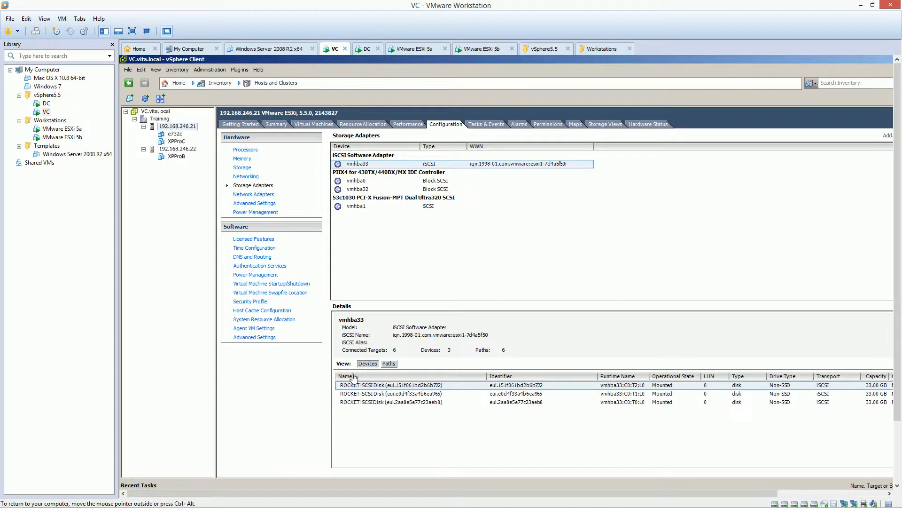
pyautogui.click(242, 167)
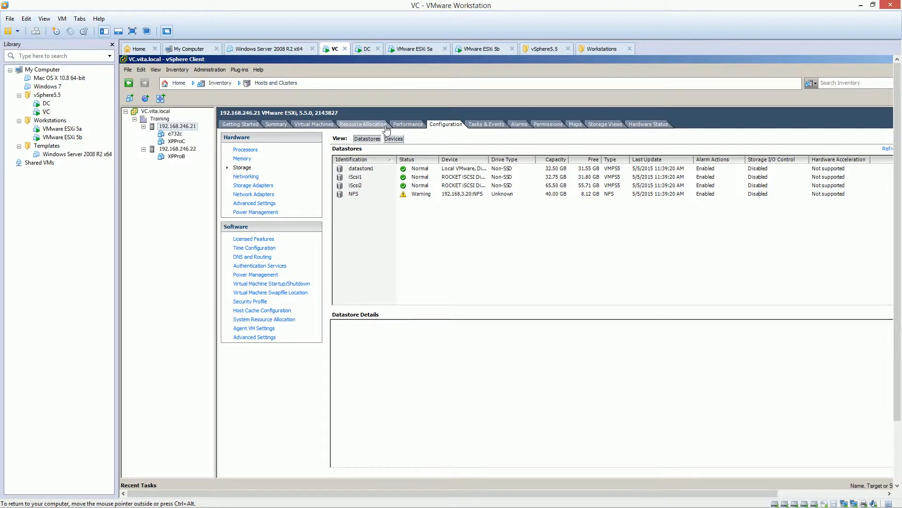
pyautogui.click(131, 33)
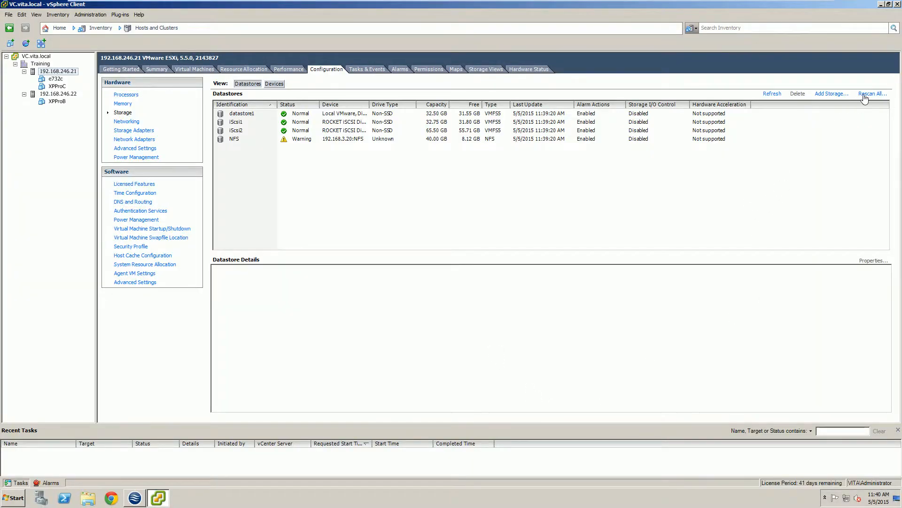
# Step: Rescan host 192.168.246.21 for new storage devices and VMFS volumes, refresh its datastores and show its storage adapters
pyautogui.click(865, 95)
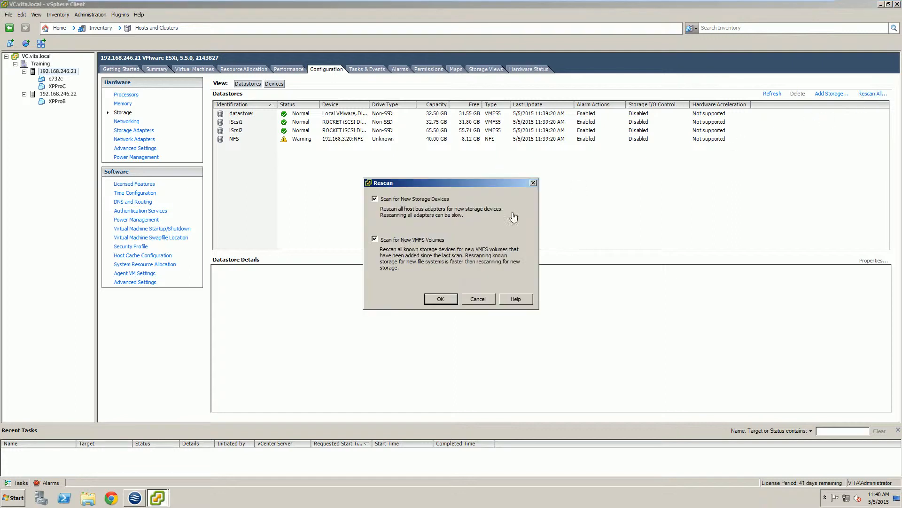
pyautogui.click(444, 299)
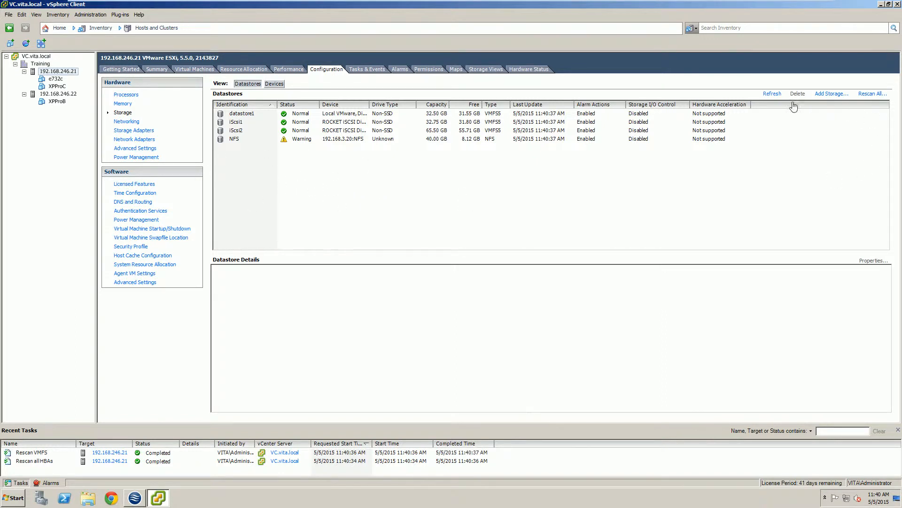
pyautogui.click(775, 95)
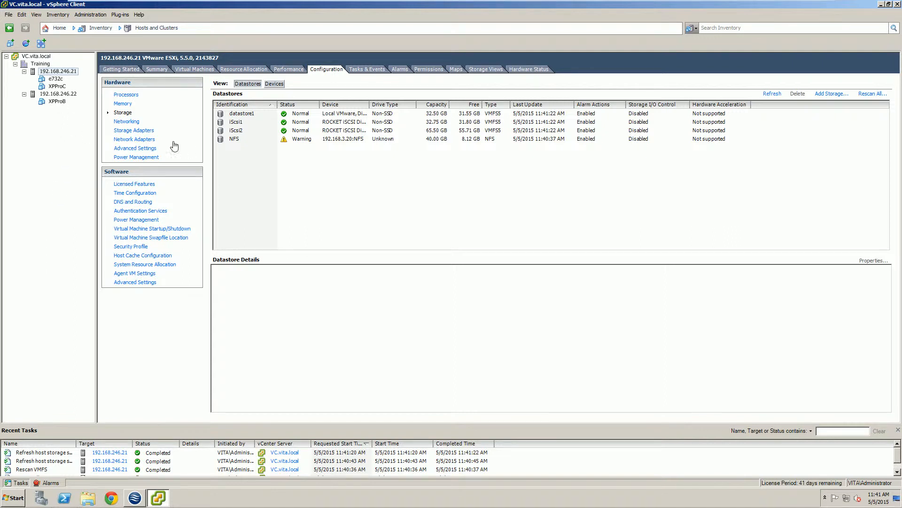
pyautogui.click(127, 133)
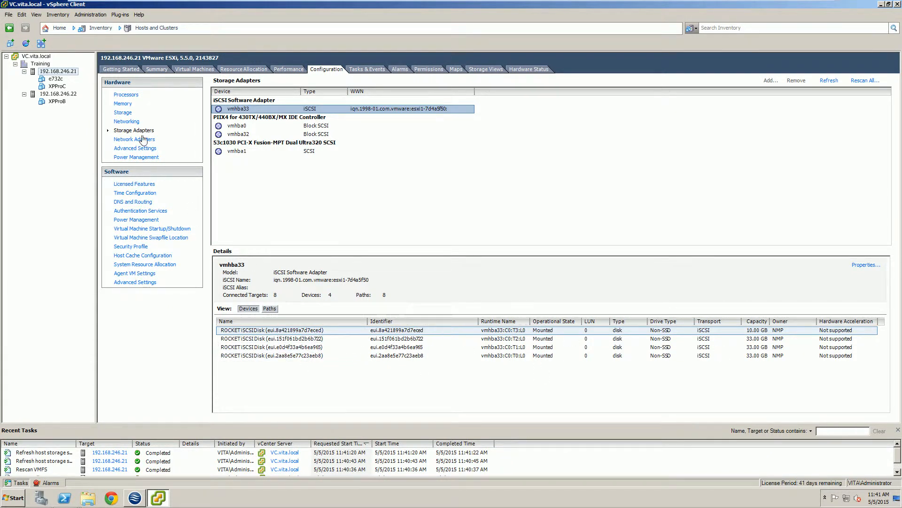
# Step: Refresh the storage adapters and datastores of host 192.168.246.22 and check its adapters for the new iSCSI disk
pyautogui.click(61, 94)
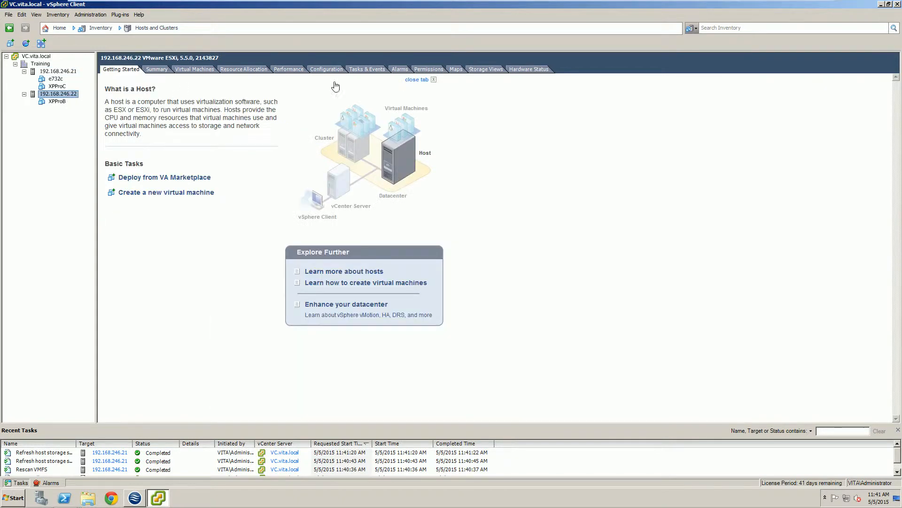
pyautogui.click(326, 70)
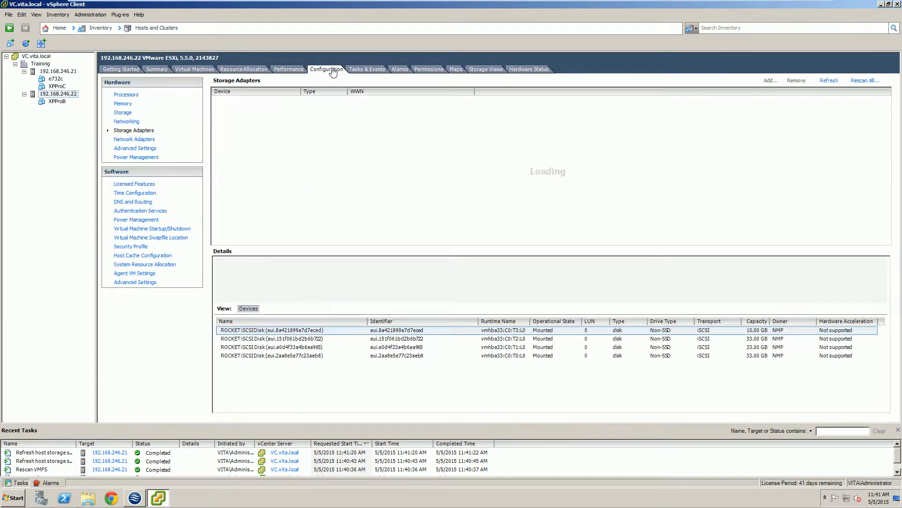
pyautogui.click(823, 82)
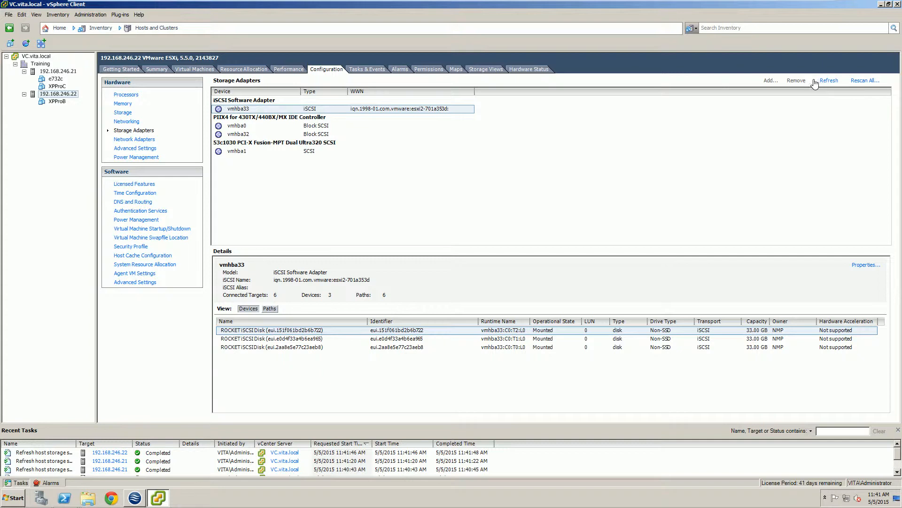
pyautogui.click(124, 113)
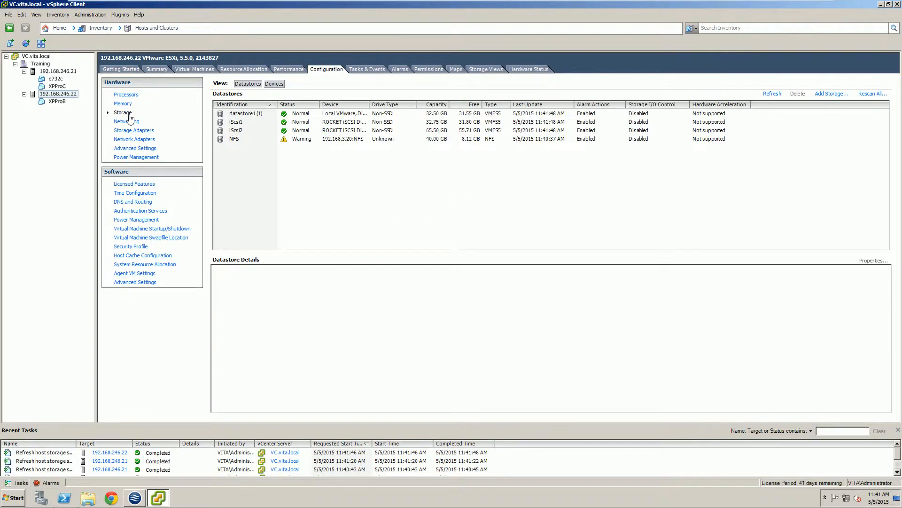
pyautogui.click(779, 95)
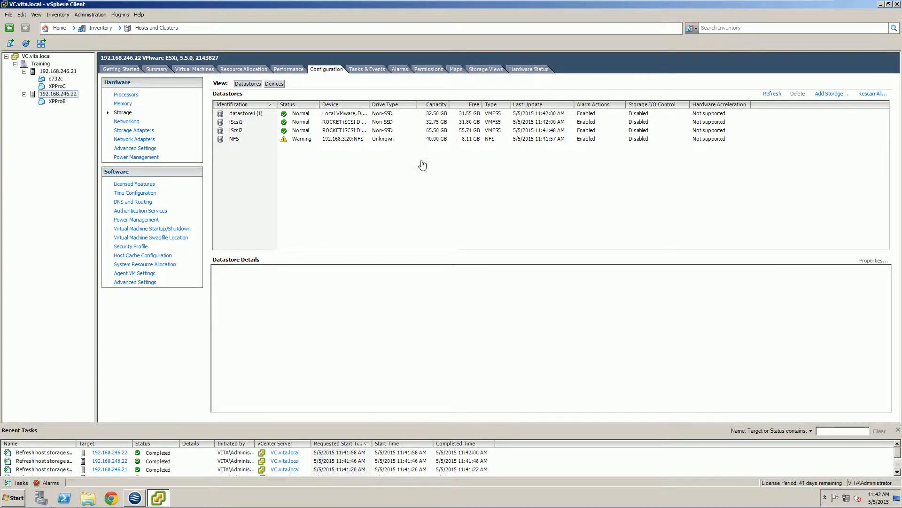
pyautogui.click(134, 130)
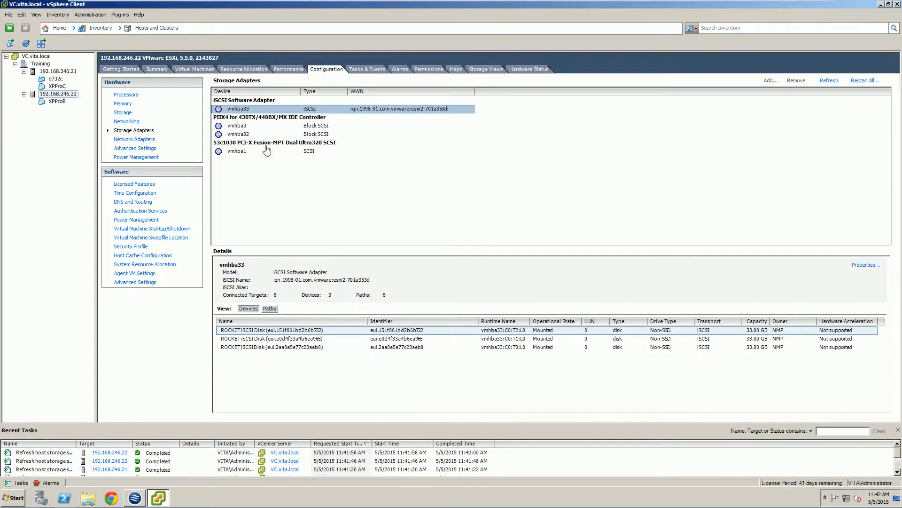
pyautogui.click(826, 83)
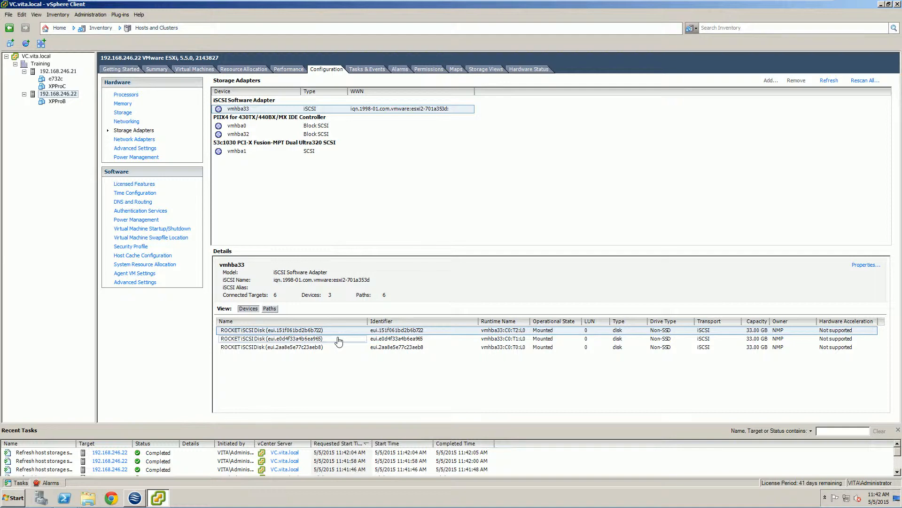
# Step: Edit the settings of virtual machine e732c and start adding a hard disk that uses Raw Device Mappings
pyautogui.click(54, 79)
pyautogui.rightClick(53, 79)
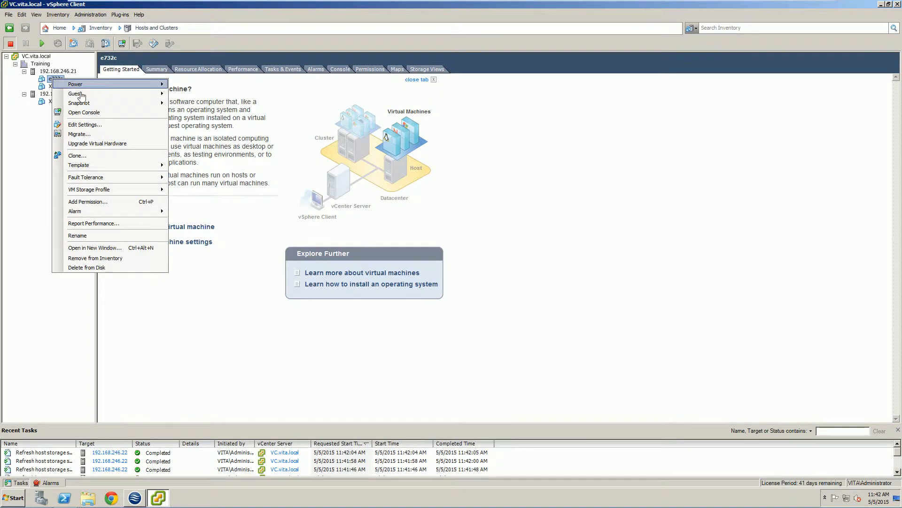
pyautogui.click(83, 125)
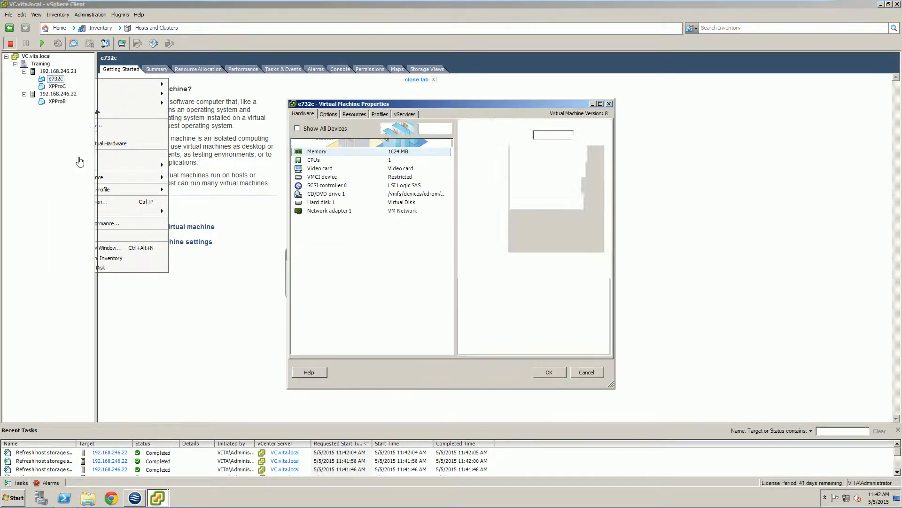
pyautogui.click(398, 129)
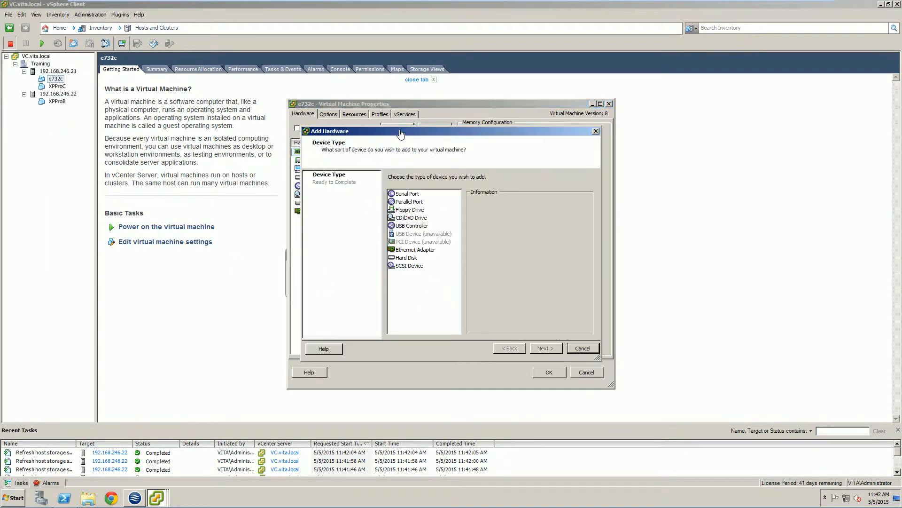
pyautogui.click(406, 257)
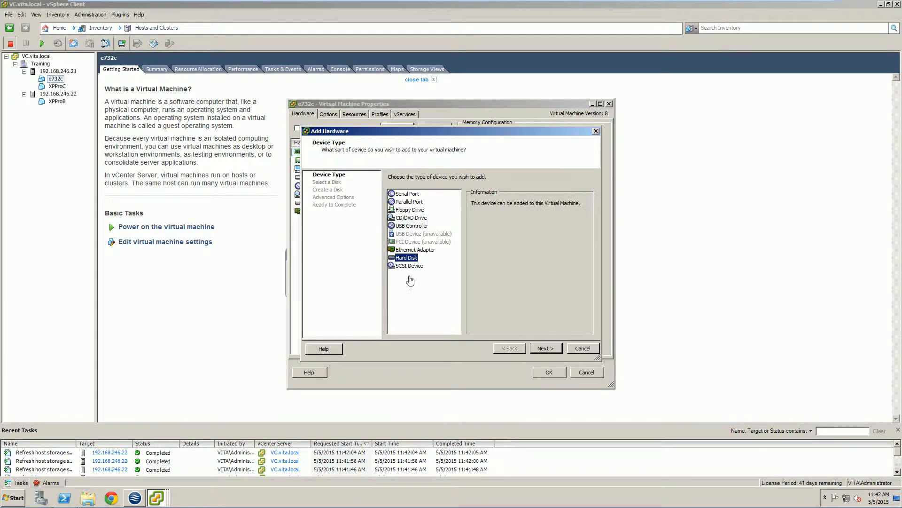
pyautogui.click(545, 348)
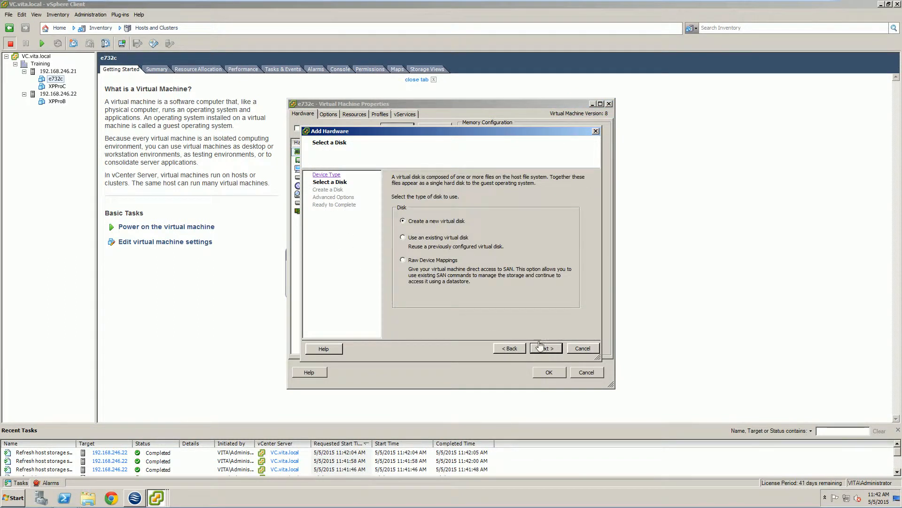
pyautogui.click(408, 261)
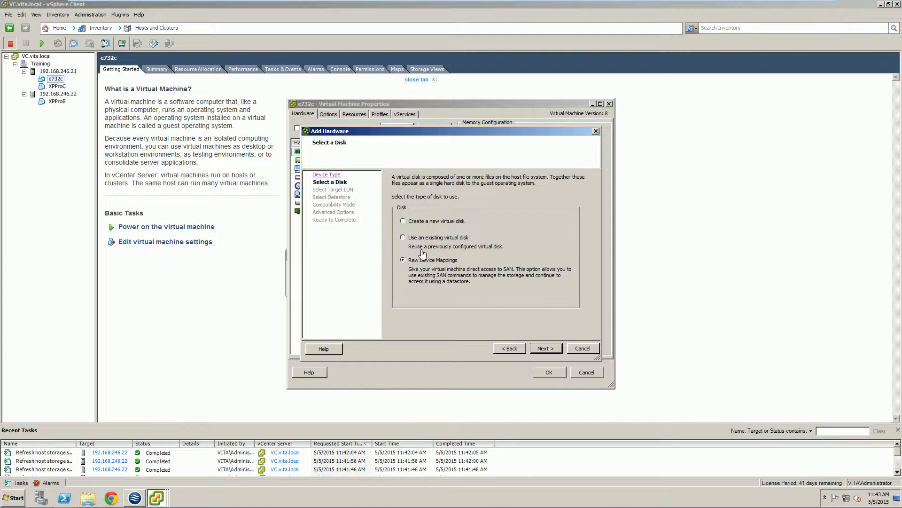
pyautogui.click(540, 349)
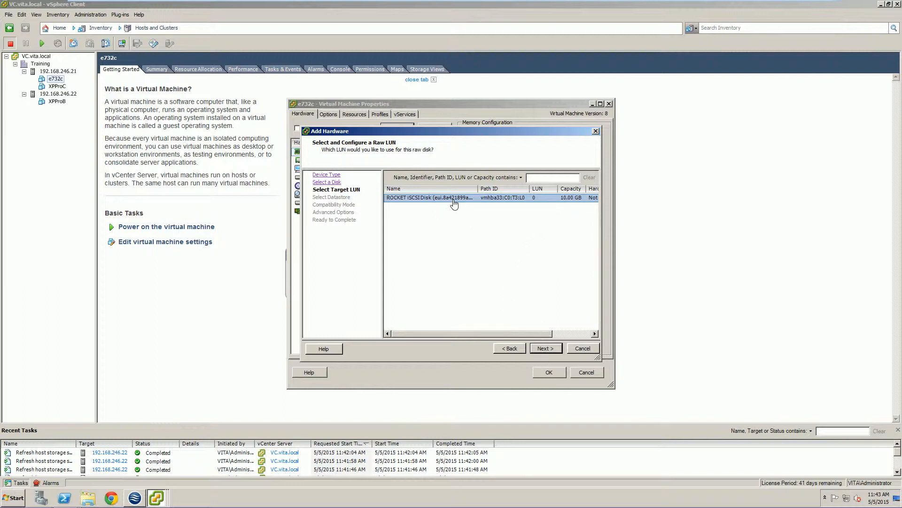
# Step: Map the 10 GB ROCKET iSCSI disk, storing the mapping with the virtual machine in Physical compatibility mode
pyautogui.click(543, 349)
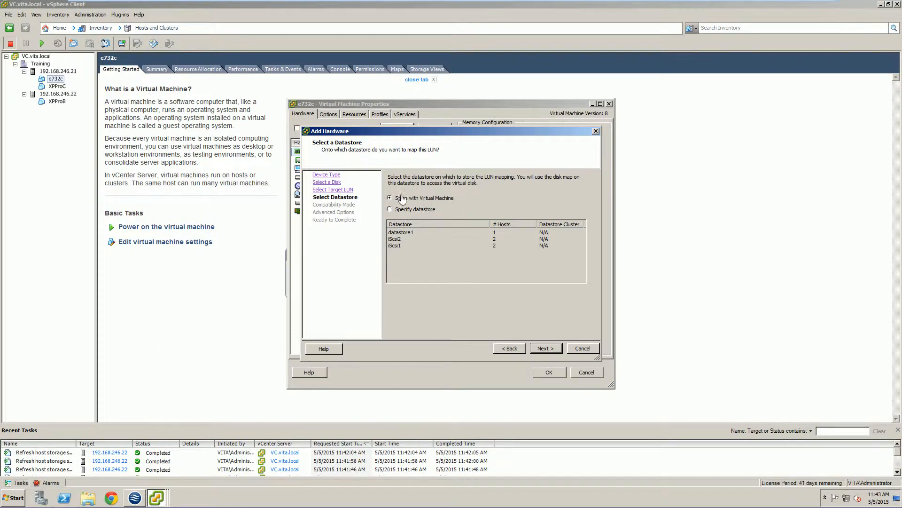
pyautogui.click(550, 351)
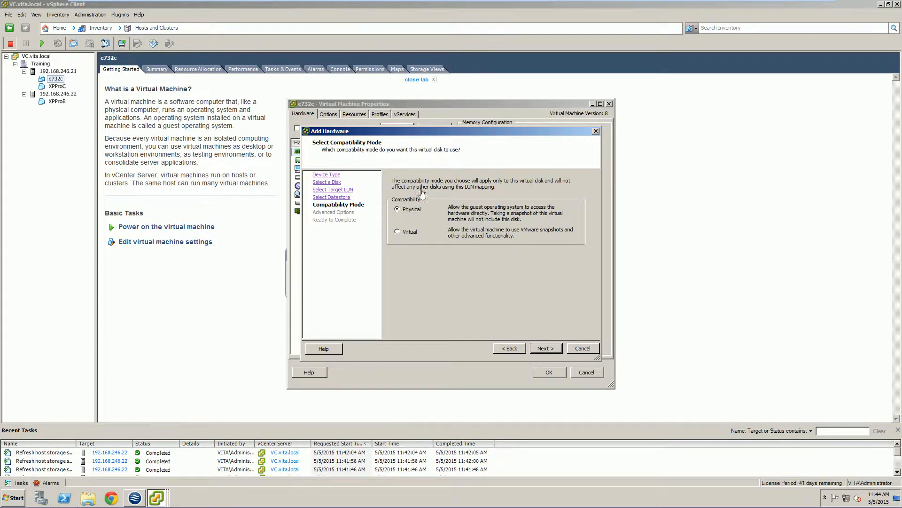
pyautogui.click(546, 348)
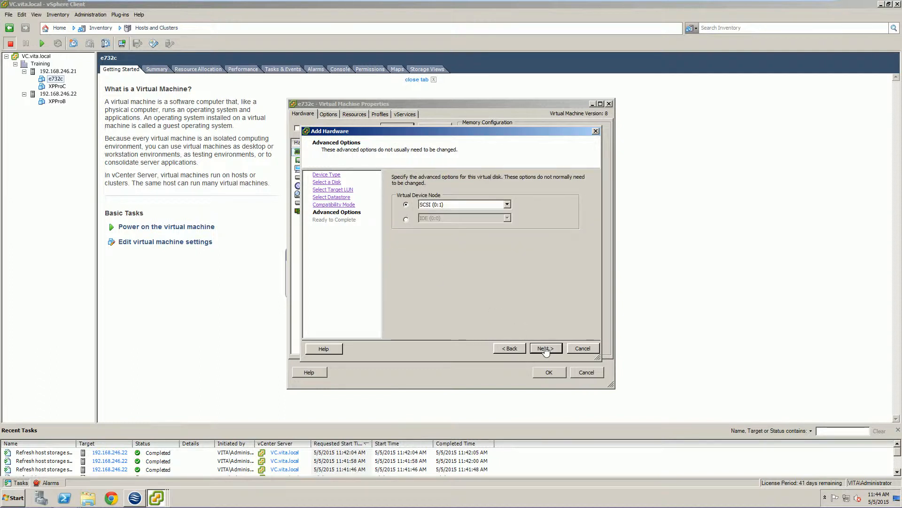
# Step: Assign the raw disk to virtual device node SCSI (0:1) and finish the Add Hardware wizard
pyautogui.click(467, 206)
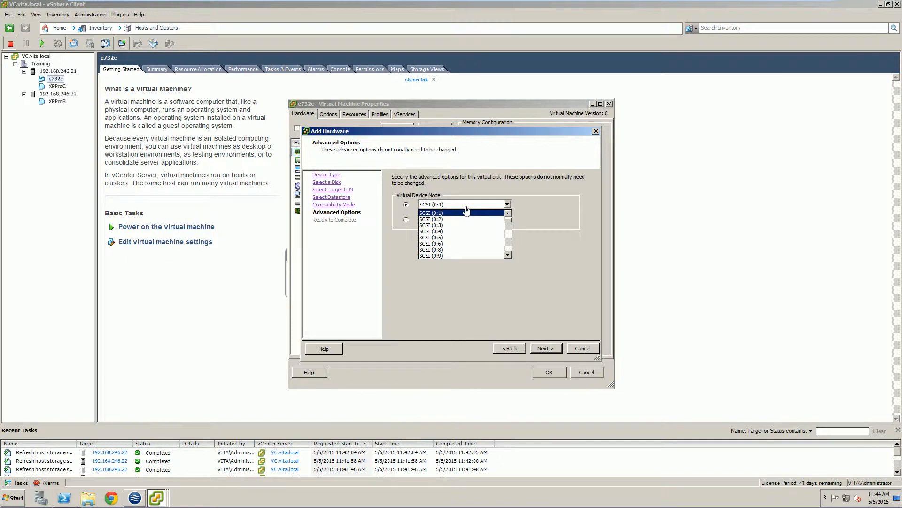
pyautogui.scroll(-4, 469, 213)
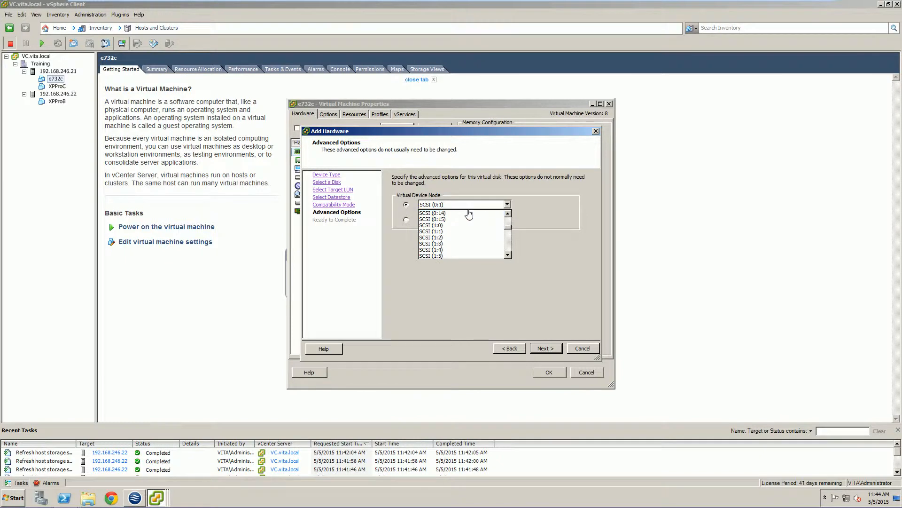
pyautogui.scroll(4, 468, 214)
pyautogui.scroll(-1, 469, 214)
pyautogui.scroll(-15, 469, 214)
pyautogui.scroll(11, 469, 214)
pyautogui.scroll(-7, 469, 214)
pyautogui.scroll(12, 468, 214)
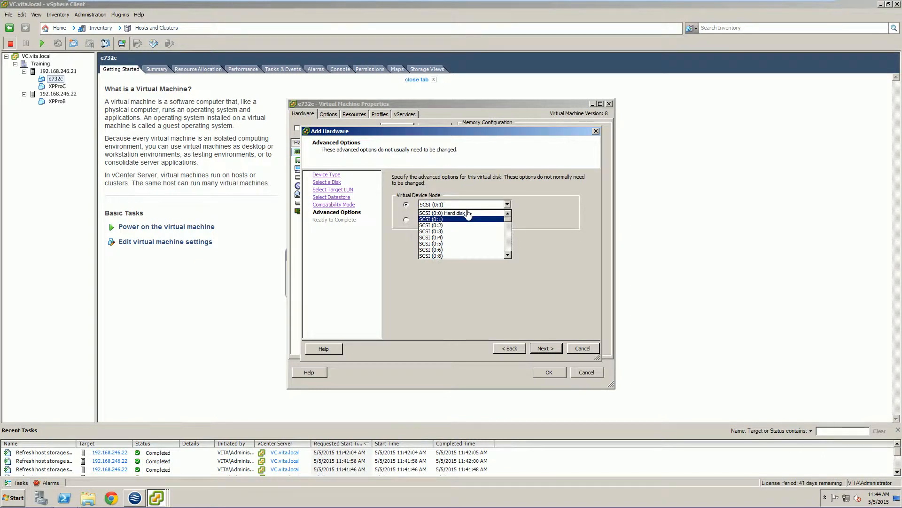
pyautogui.click(431, 219)
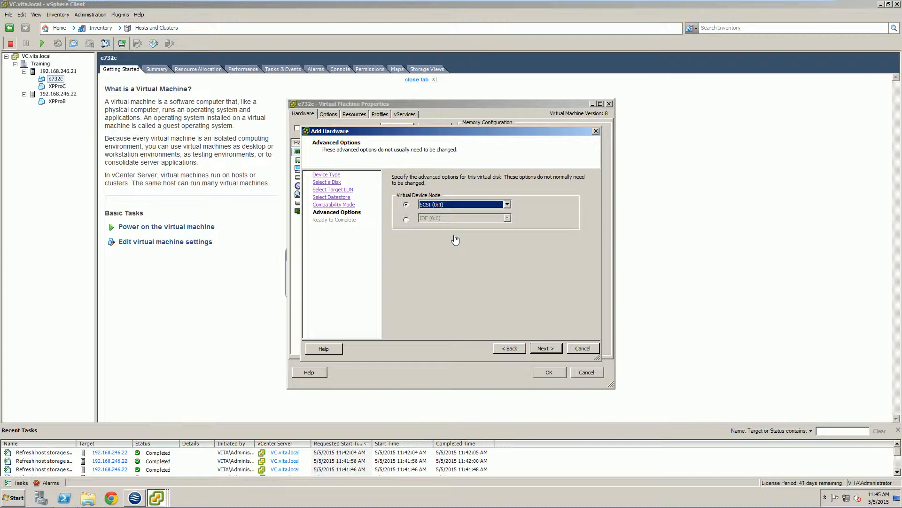
pyautogui.click(455, 205)
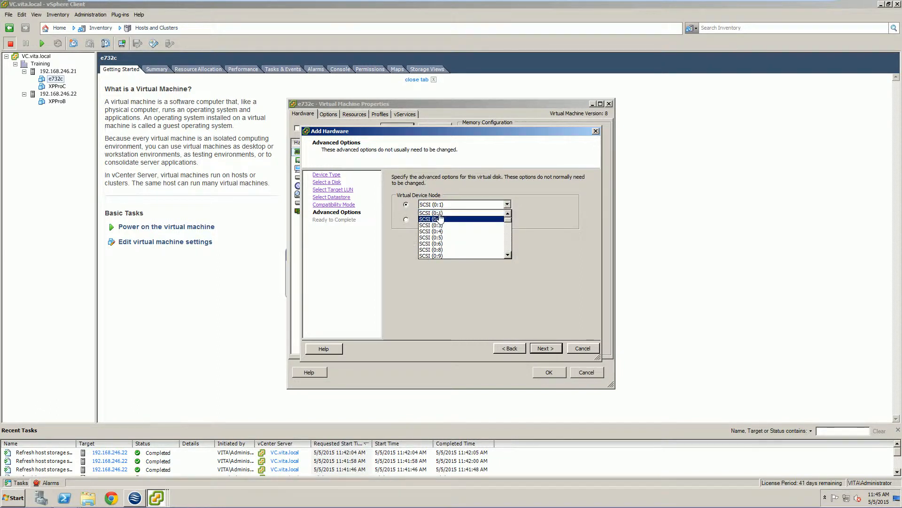
pyautogui.click(473, 191)
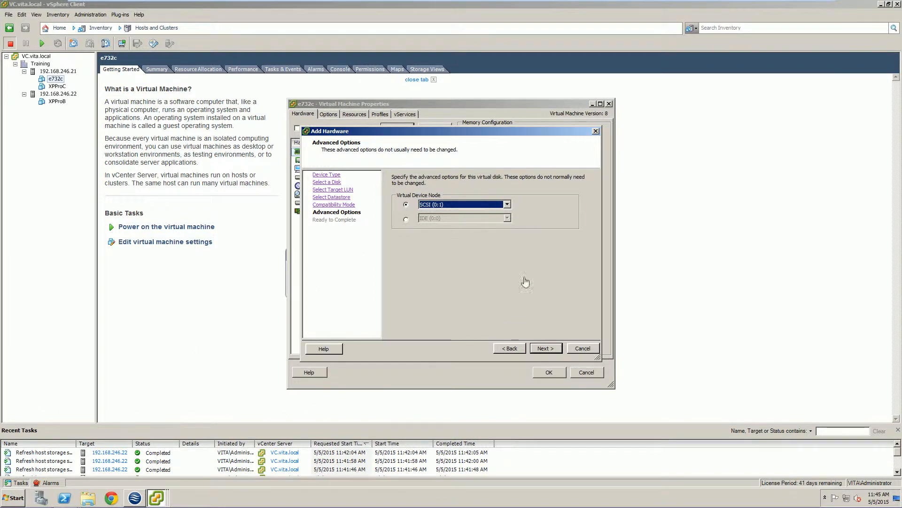
pyautogui.click(545, 348)
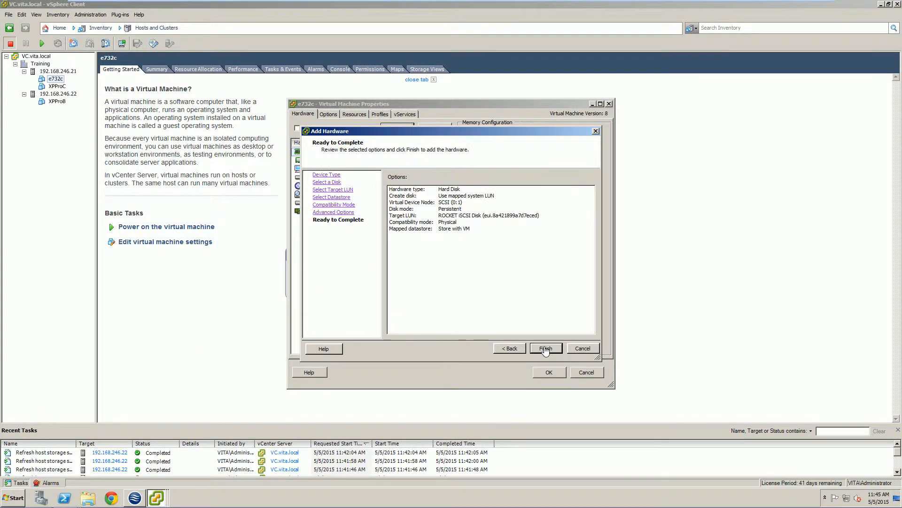
pyautogui.click(550, 350)
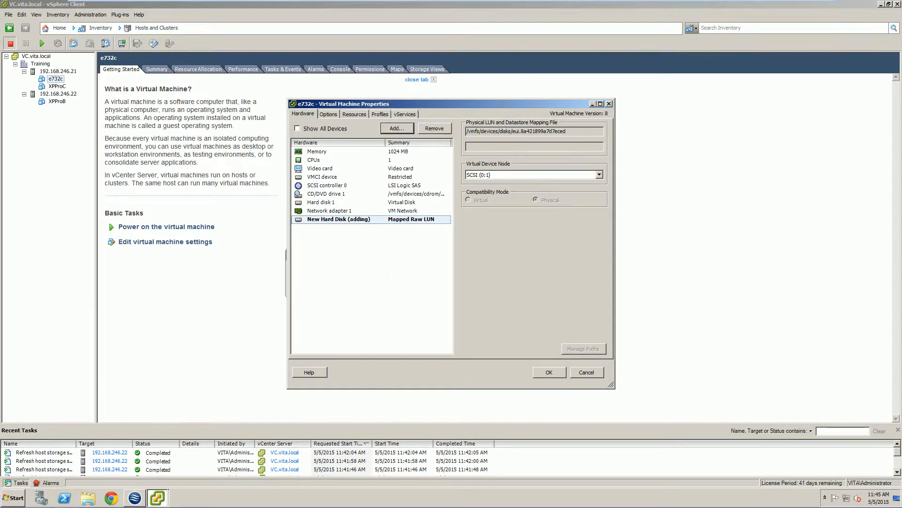
# Step: Set CD/DVD drive 1 of e732c to Client Device, save the virtual machine settings and power on the machine
pyautogui.click(329, 194)
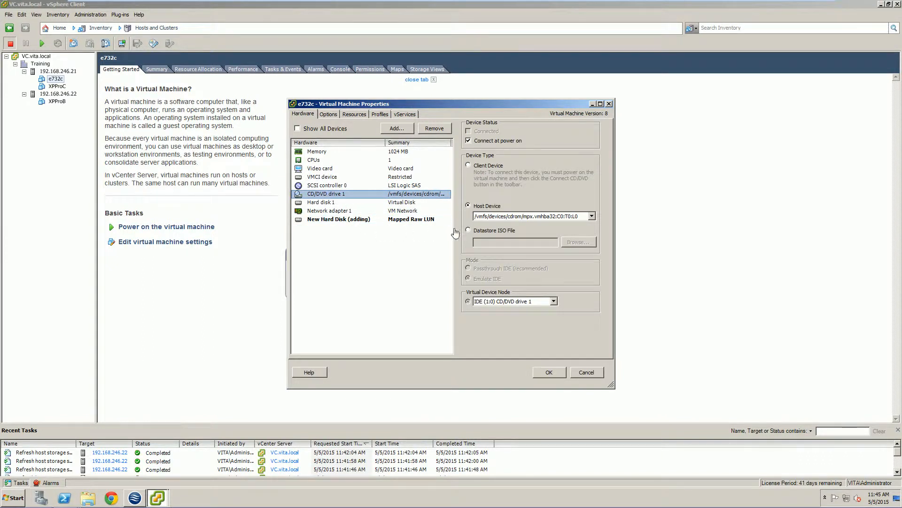
pyautogui.click(474, 167)
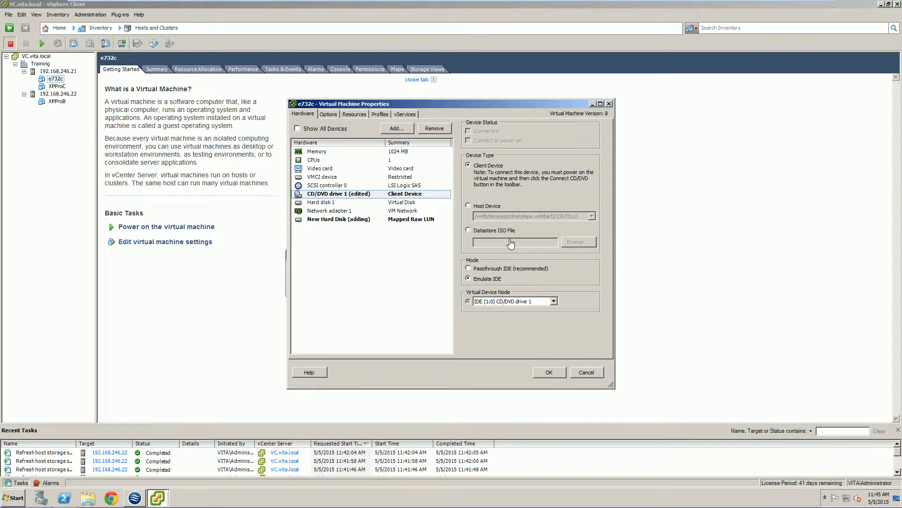
pyautogui.click(551, 374)
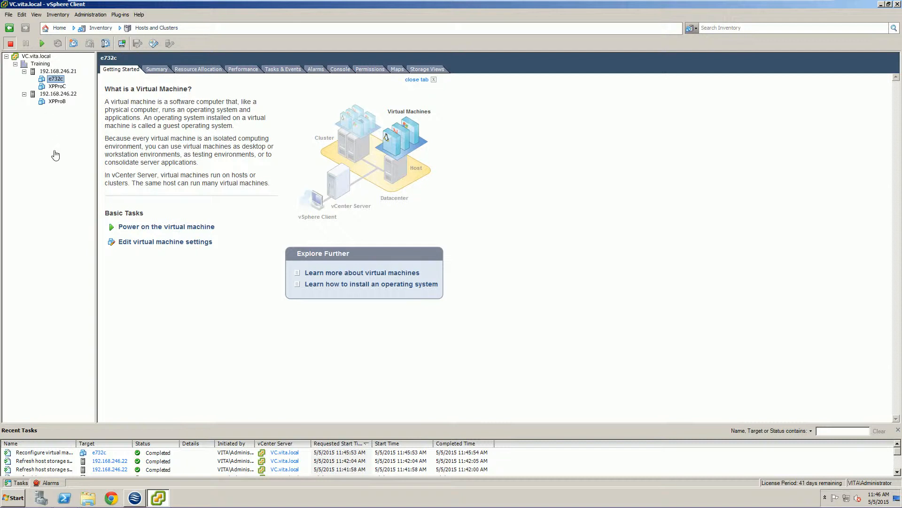
pyautogui.click(43, 44)
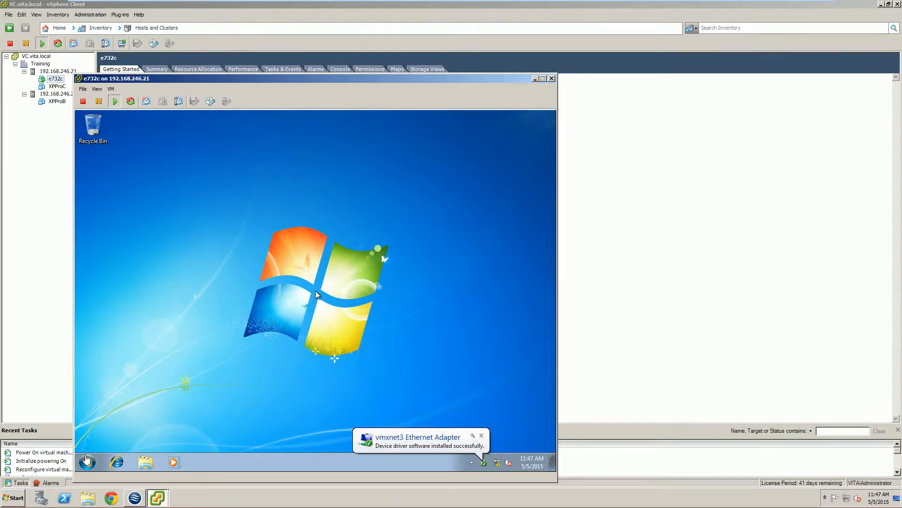
# Step: Open Disk Management through Computer Management in the e732c guest and initialize Disk 1 with the MBR partition style
pyautogui.click(315, 290)
pyautogui.click(86, 462)
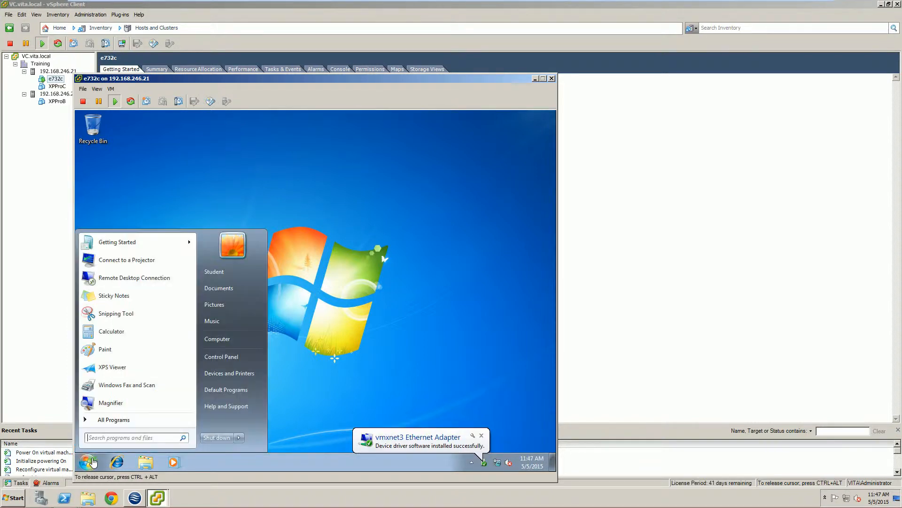
pyautogui.rightClick(215, 339)
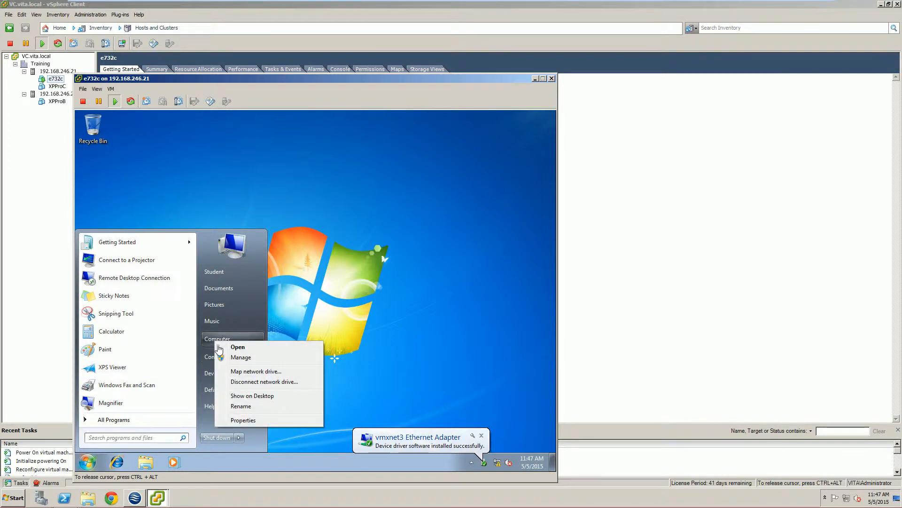
pyautogui.click(241, 357)
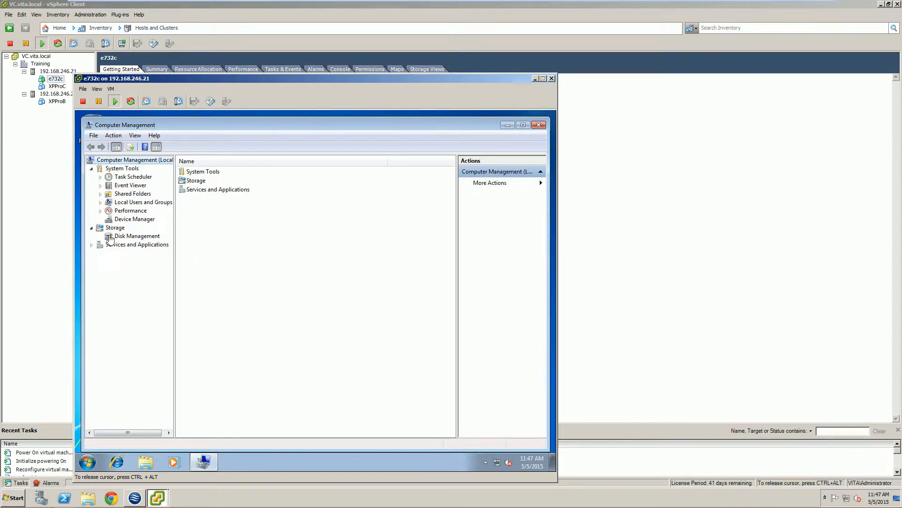
pyautogui.click(118, 239)
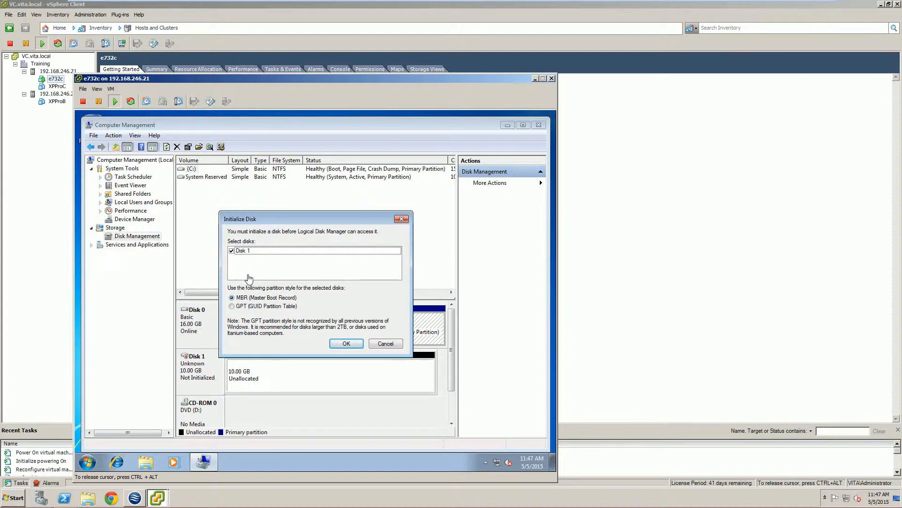
pyautogui.click(336, 344)
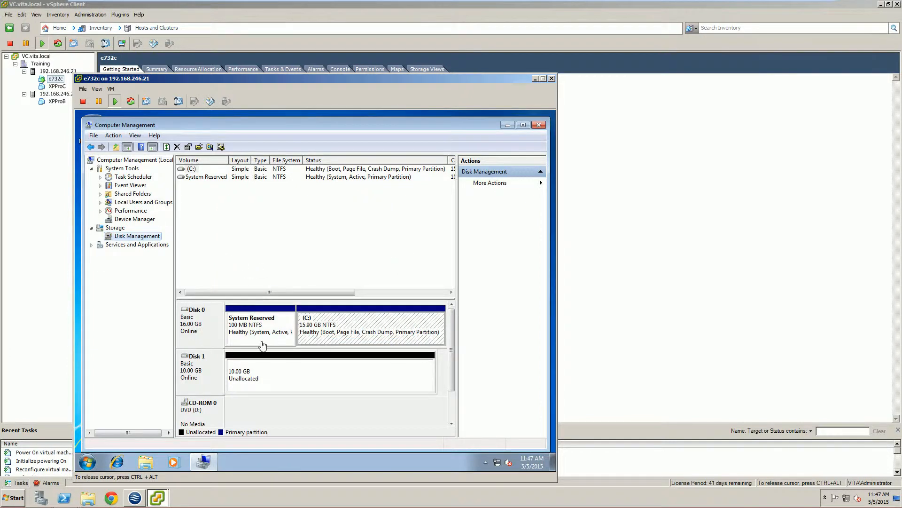
# Step: Create a simple volume on Disk 1 with drive letter E, quick-formatted as NTFS with the label New Volume
pyautogui.rightClick(306, 369)
pyautogui.click(334, 375)
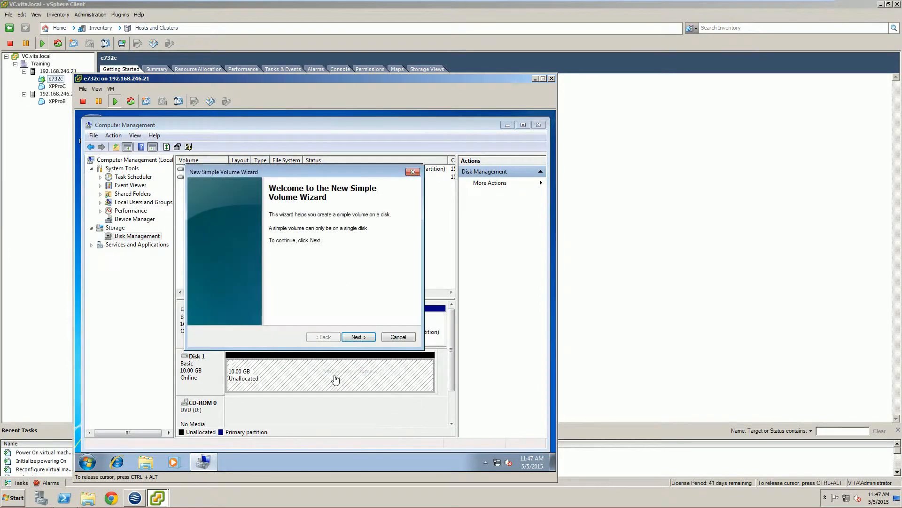
pyautogui.click(356, 338)
pyautogui.click(357, 338)
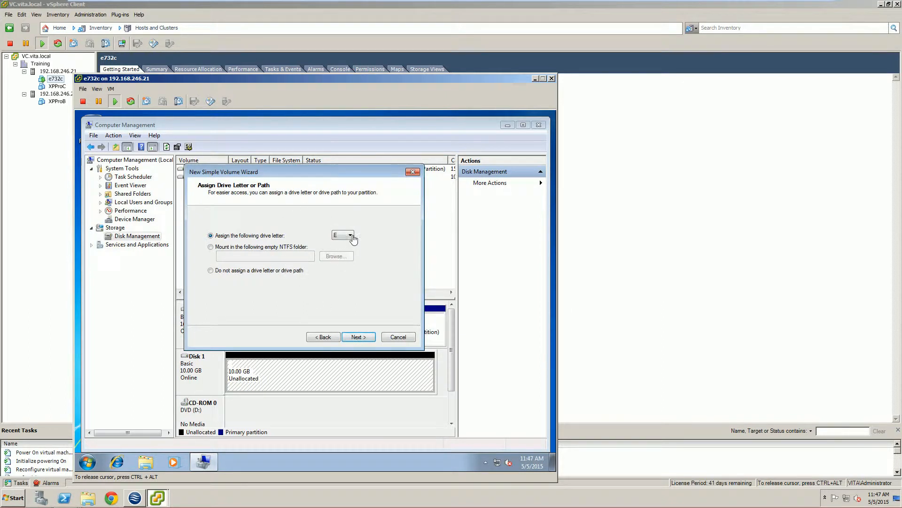
pyautogui.click(358, 338)
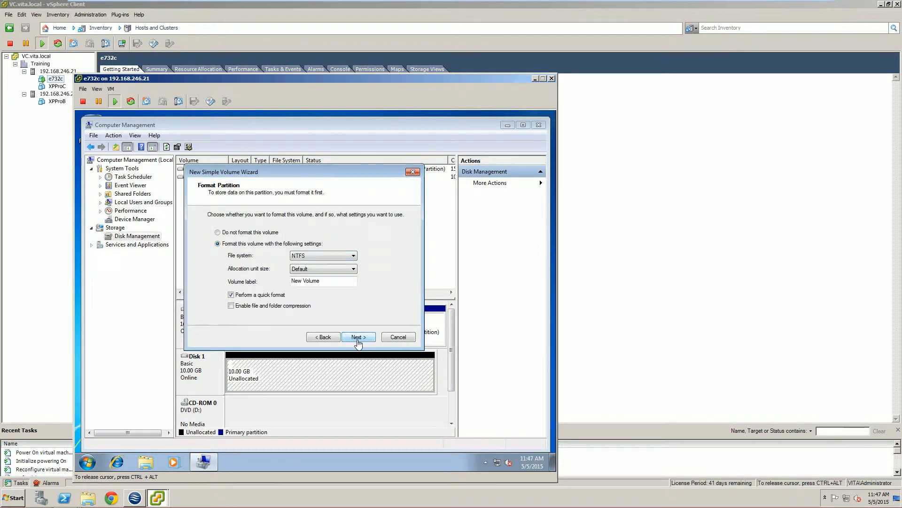
pyautogui.click(357, 339)
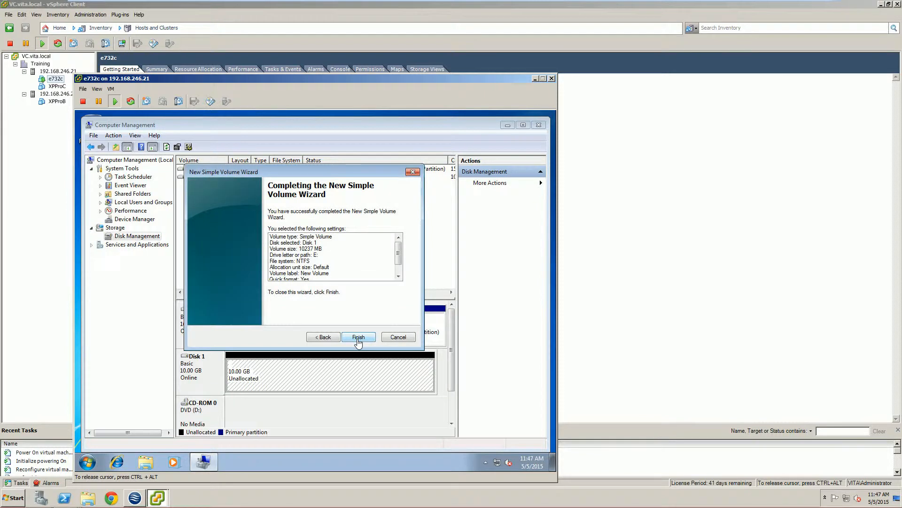
pyautogui.click(358, 337)
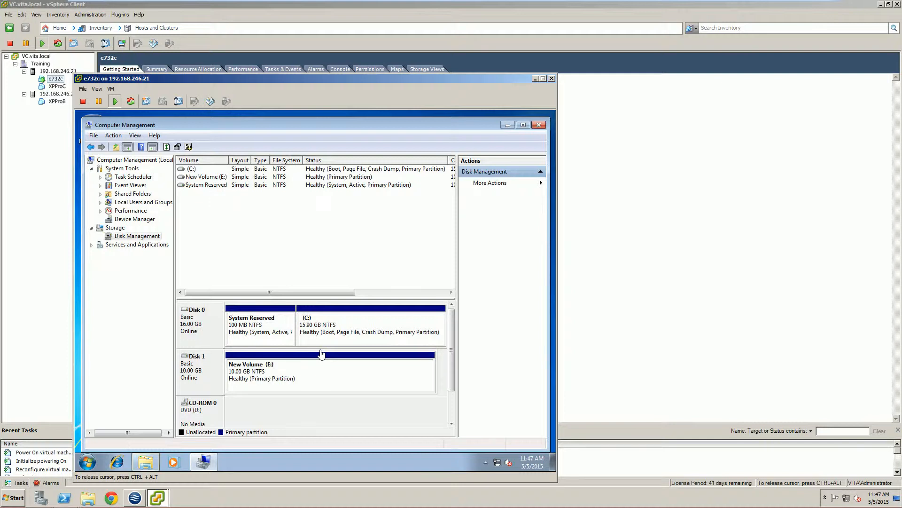
# Step: Open New Volume (E:) in the guest and create a folder named TEST in it
pyautogui.click(263, 385)
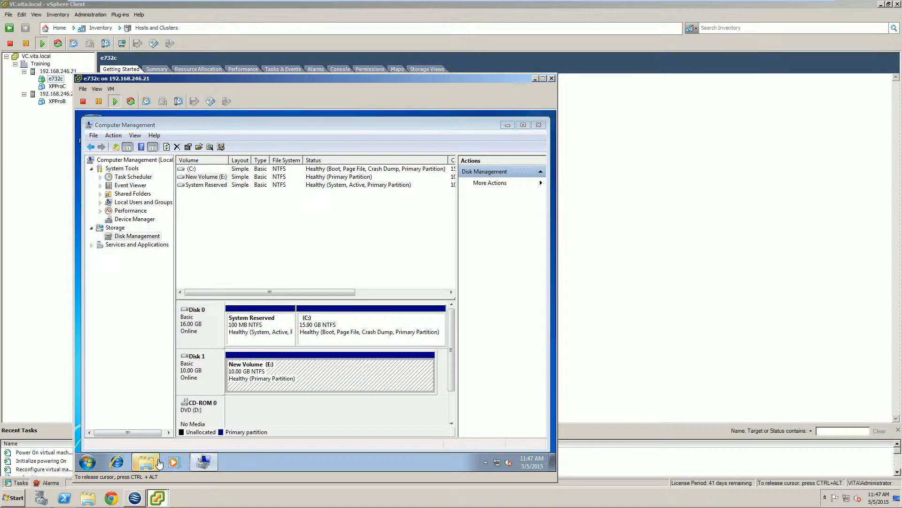
pyautogui.click(299, 227)
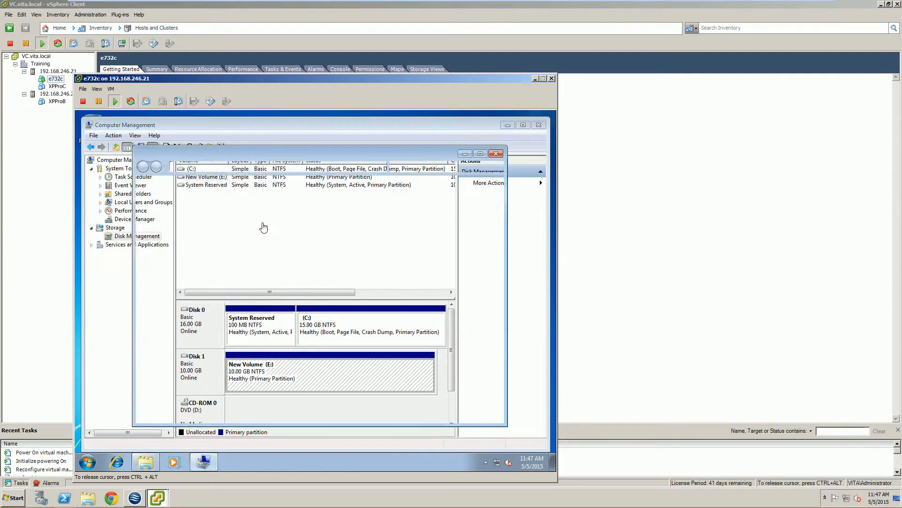
pyautogui.rightClick(245, 236)
pyautogui.moveTo(308, 345)
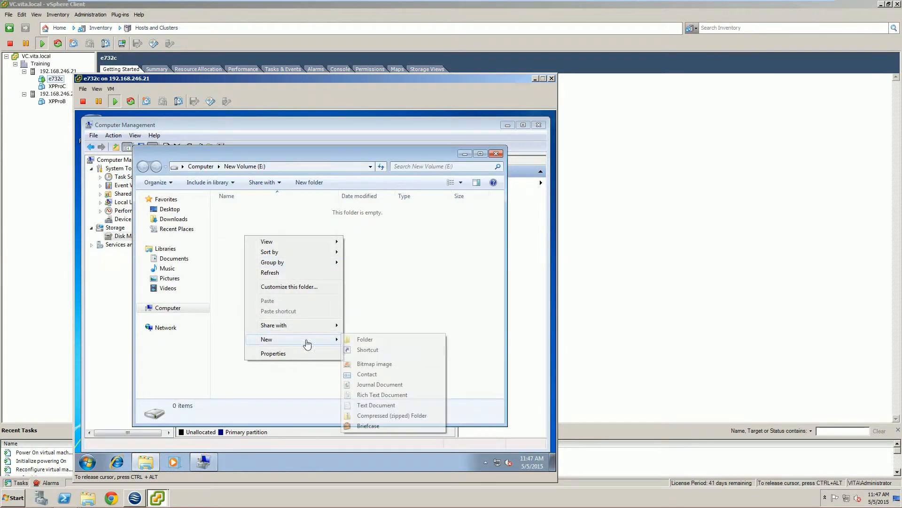
pyautogui.click(374, 339)
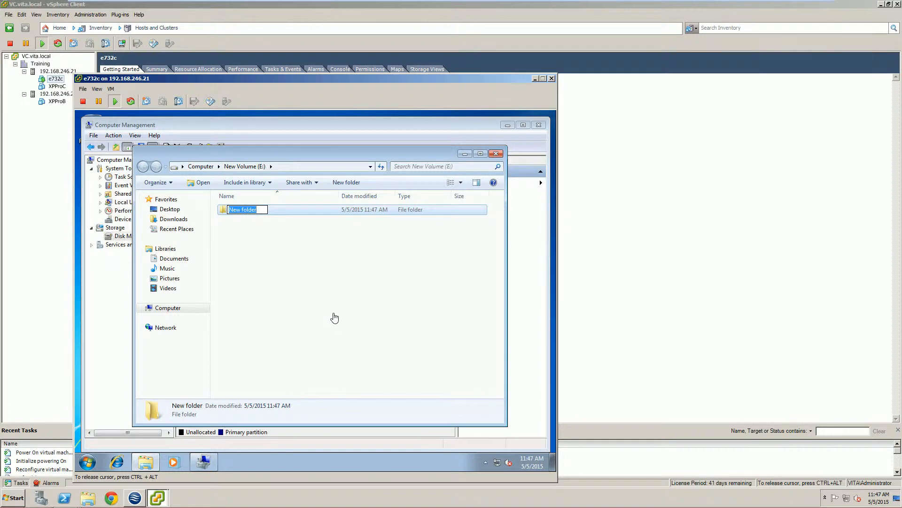
pyautogui.write('TEST')
pyautogui.click(334, 318)
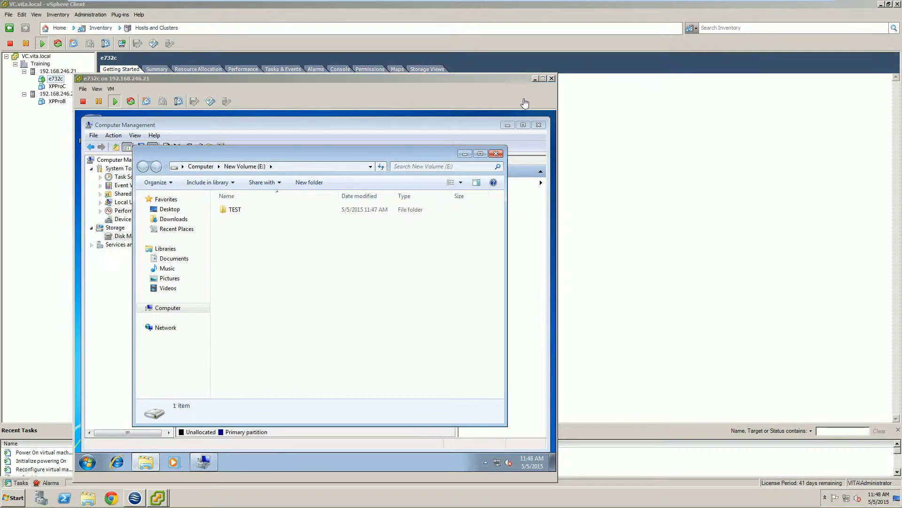
# Step: Minimize the guest console and set the provisioned size of Hard disk 1 on e732c to 25 GB
pyautogui.click(535, 79)
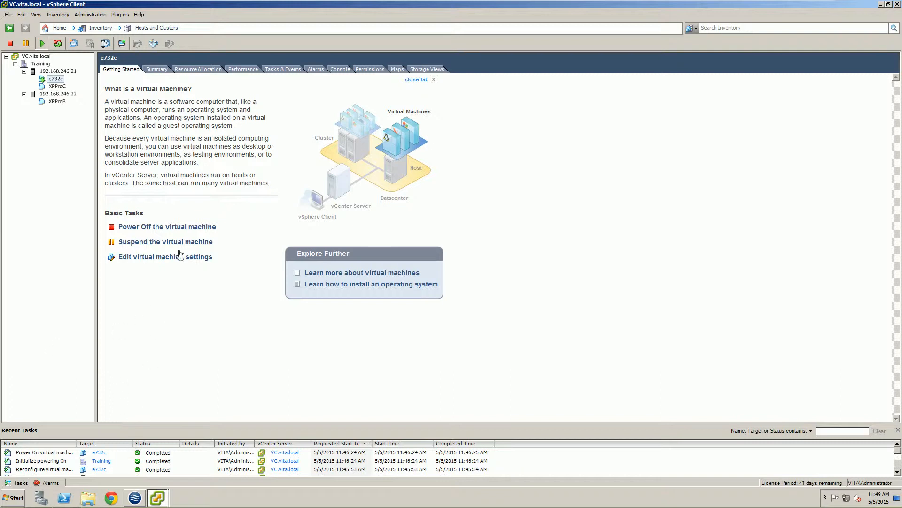
pyautogui.rightClick(55, 79)
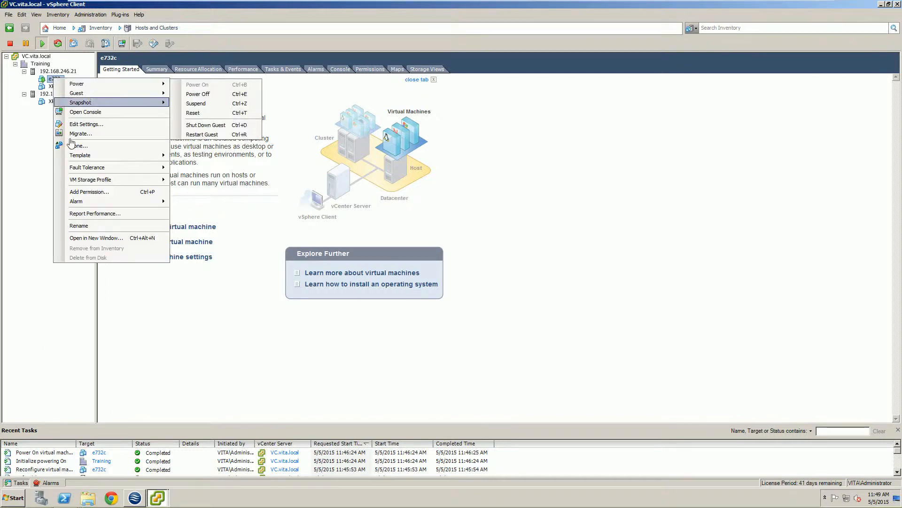
pyautogui.click(86, 124)
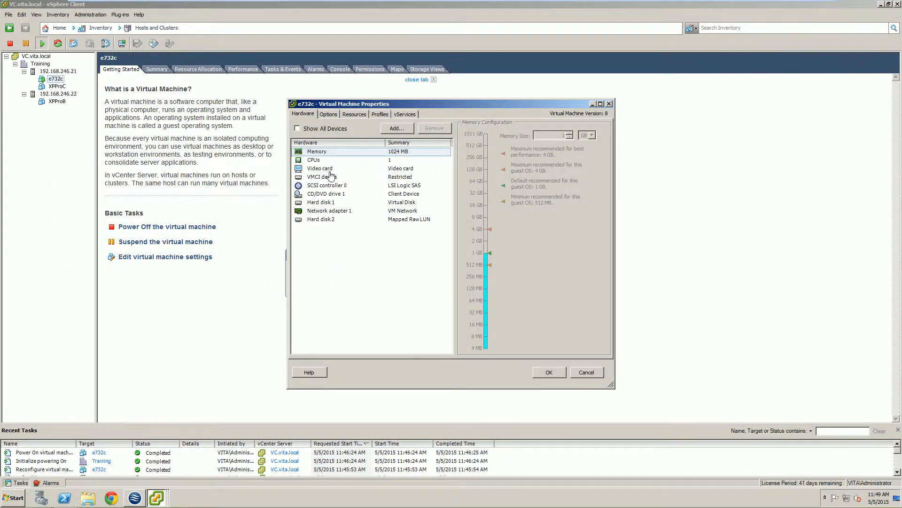
pyautogui.click(316, 204)
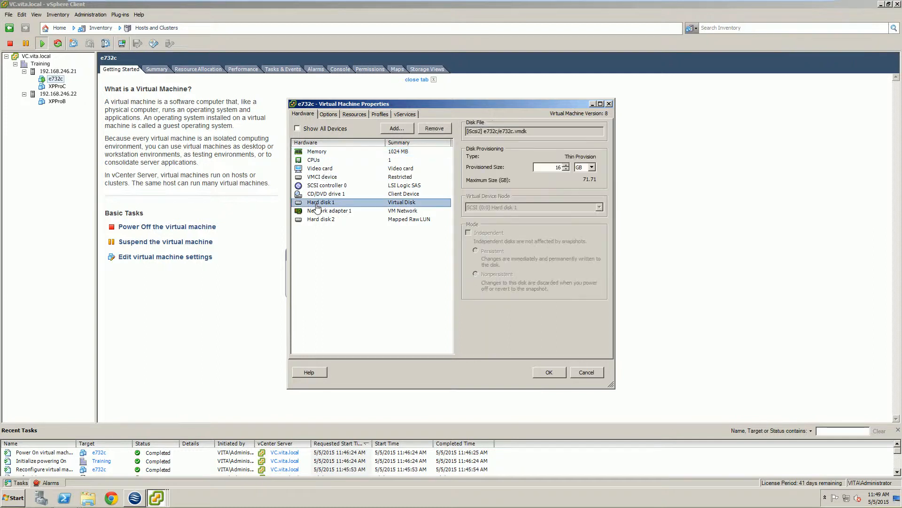
pyautogui.doubleClick(557, 168)
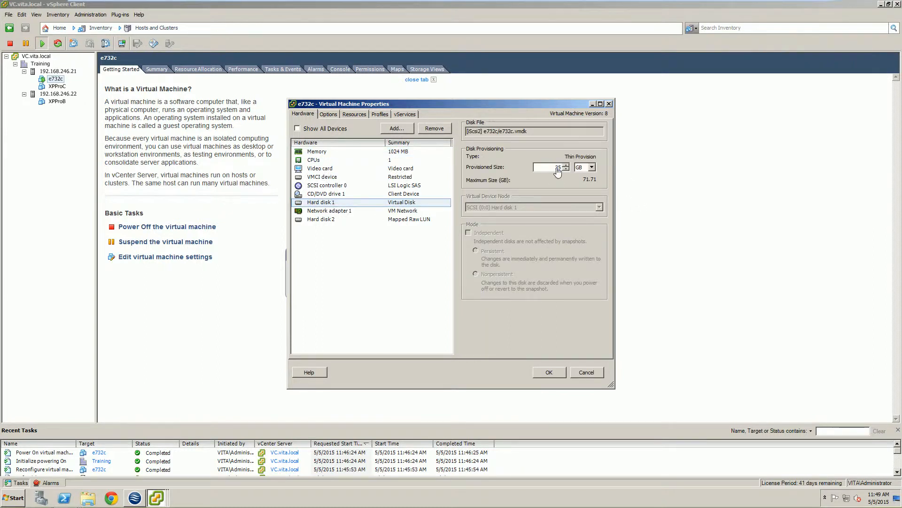
pyautogui.click(547, 372)
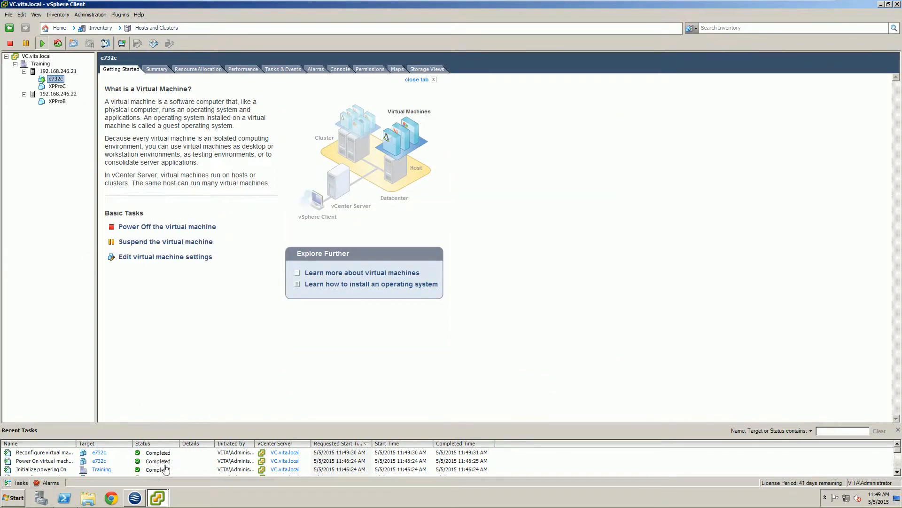
# Step: Return to the e732c console, check the guest's drives in Computer and rescan the disks in Disk Management
pyautogui.click(157, 497)
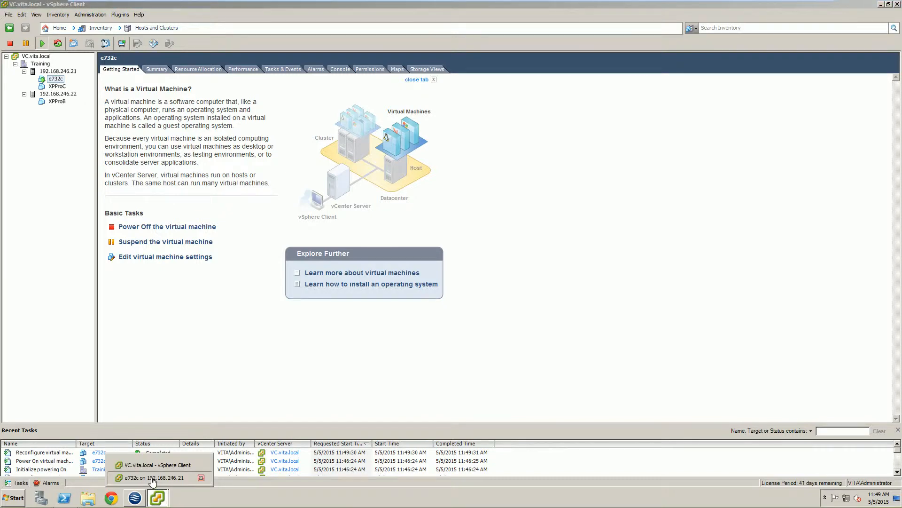
pyautogui.click(155, 478)
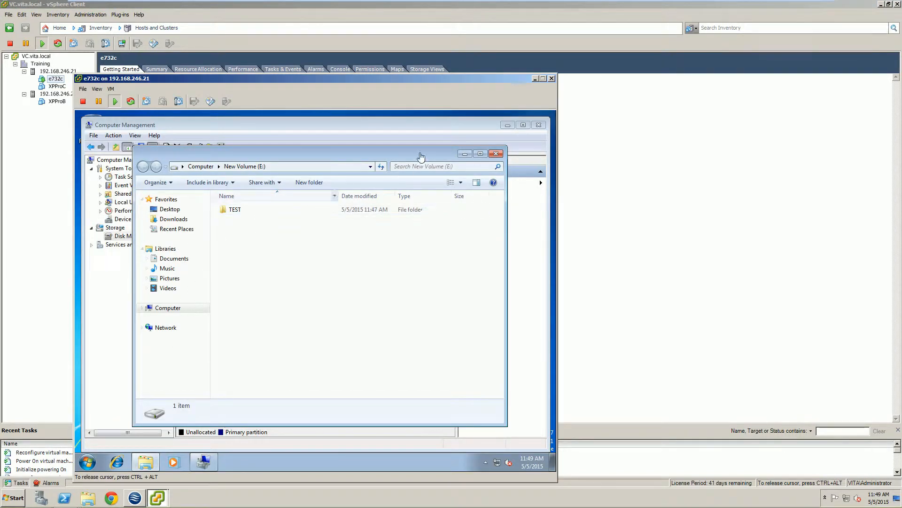
pyautogui.click(496, 154)
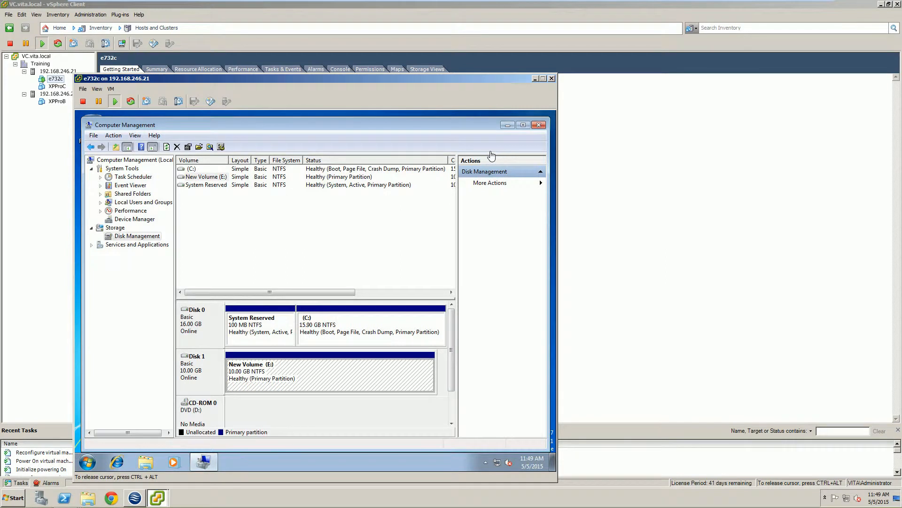
pyautogui.click(98, 459)
pyautogui.click(221, 337)
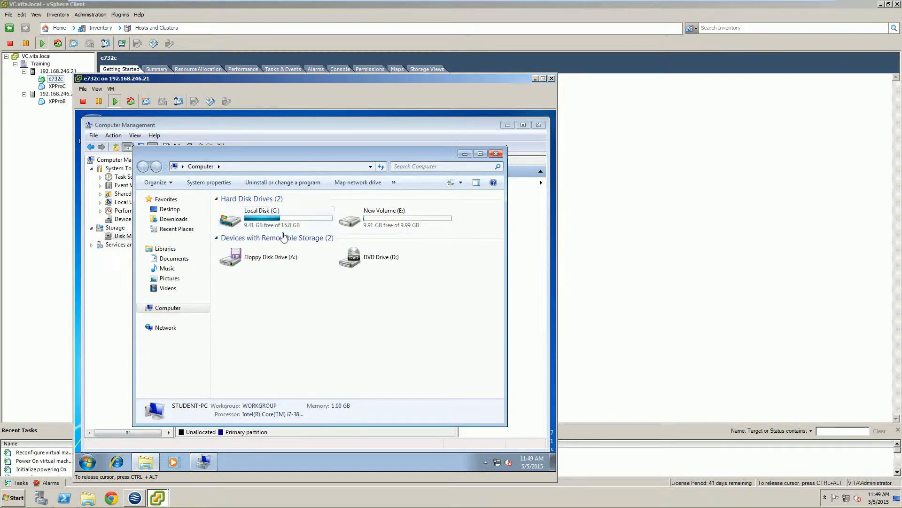
pyautogui.click(494, 154)
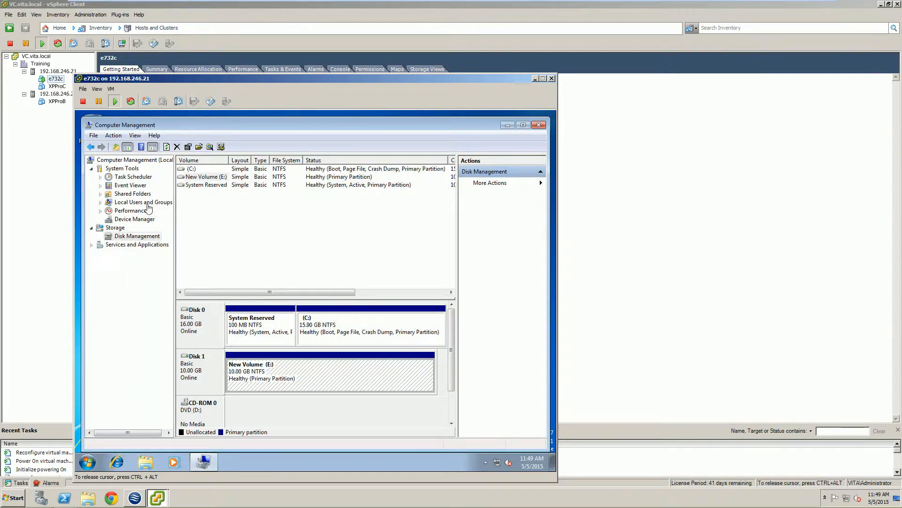
pyautogui.rightClick(130, 238)
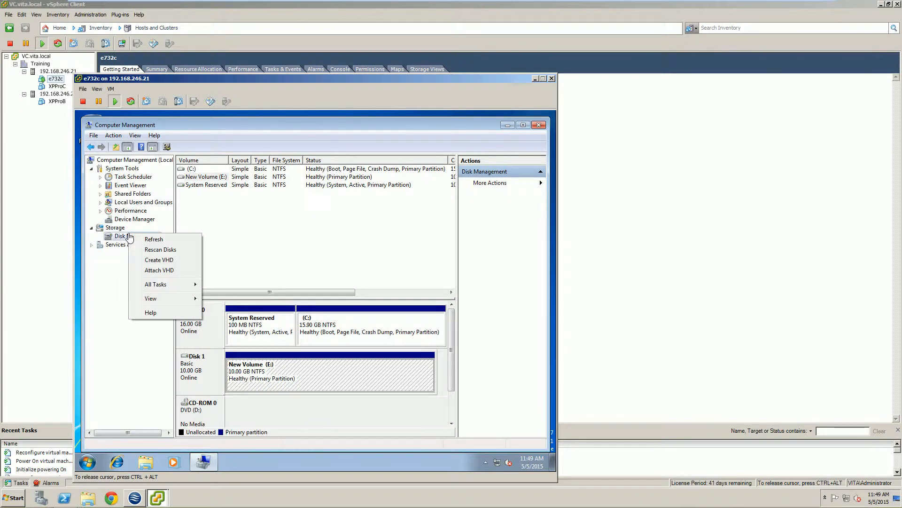
pyautogui.click(150, 249)
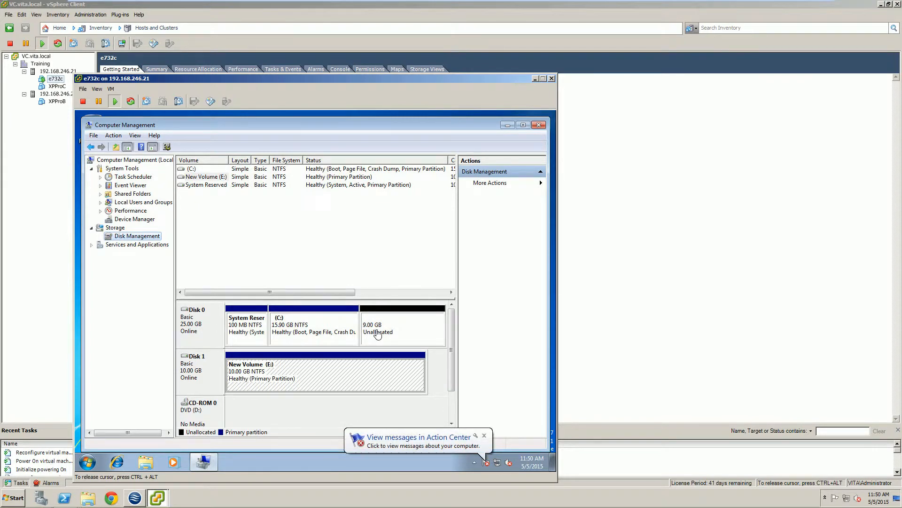
# Step: Extend the guest's C: volume on Disk 0 by 9215 MB and close the e732c console
pyautogui.rightClick(339, 320)
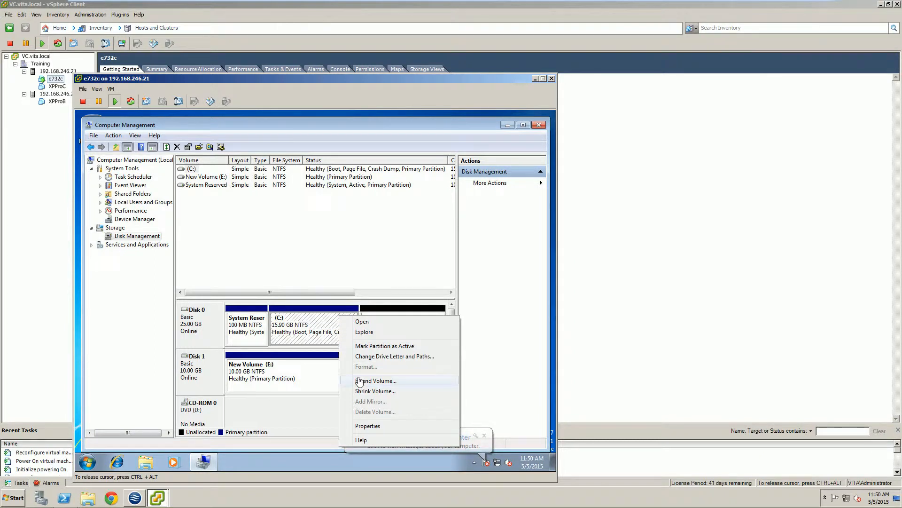
pyautogui.click(332, 330)
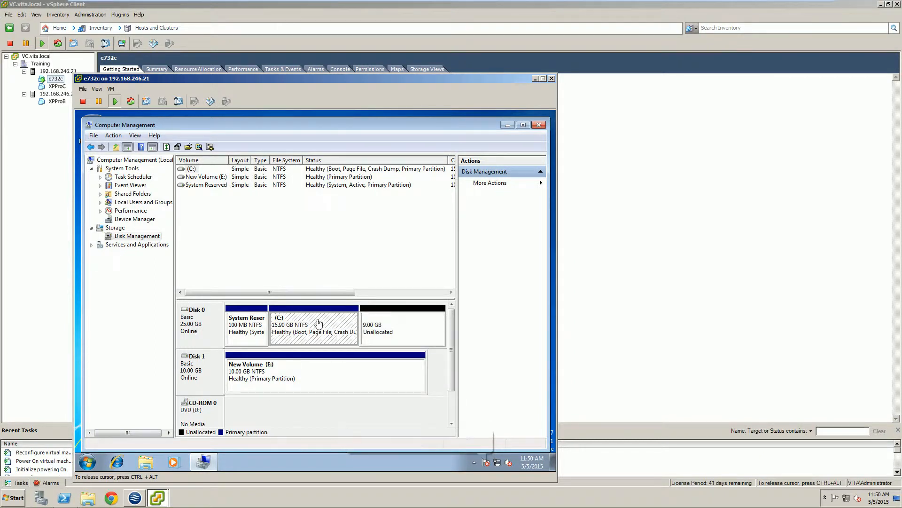
pyautogui.rightClick(327, 309)
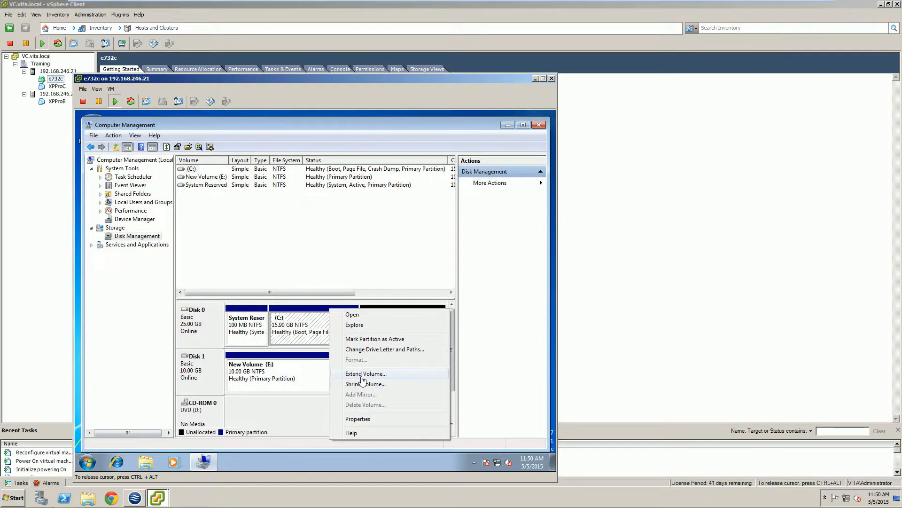
pyautogui.click(361, 374)
pyautogui.click(359, 344)
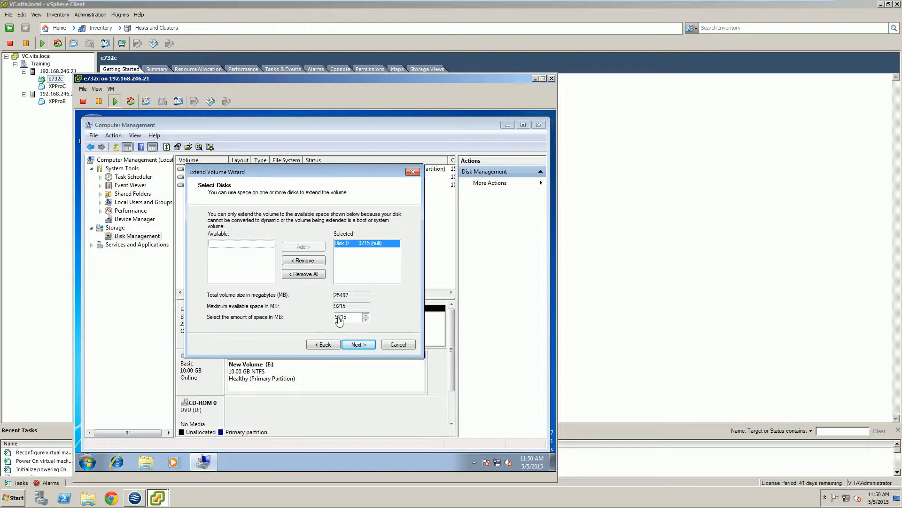
pyautogui.click(353, 345)
pyautogui.click(358, 345)
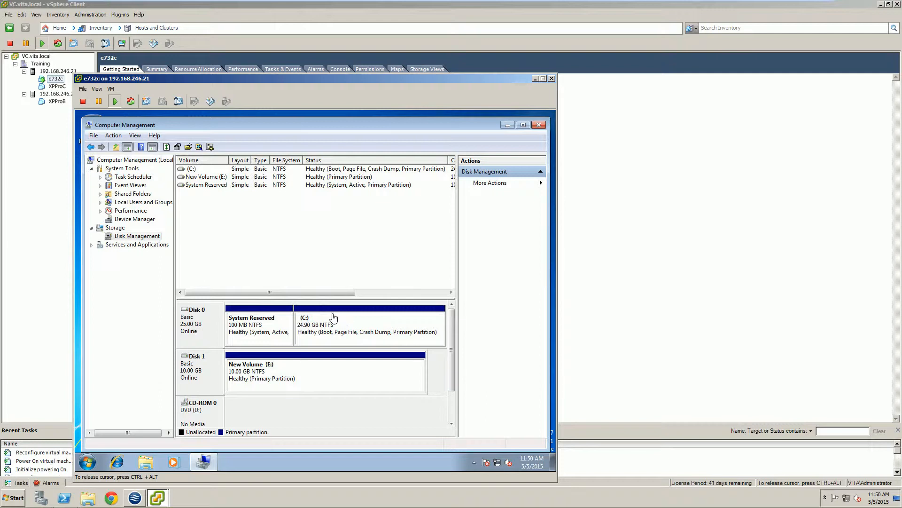
pyautogui.hotkey('ctrl', 'alt')
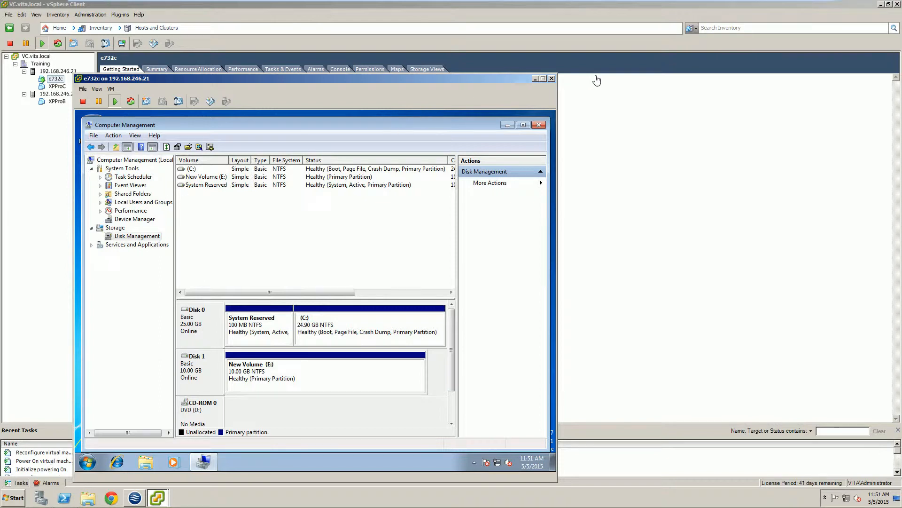
pyautogui.click(552, 79)
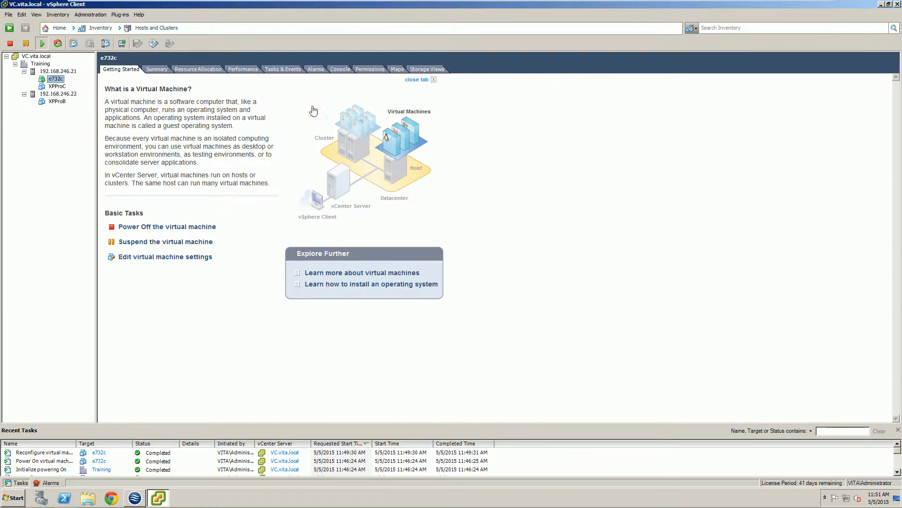
# Step: Examine e732c's storage map, rearranging and updating its view, and open the VM's vMotion map
pyautogui.click(424, 70)
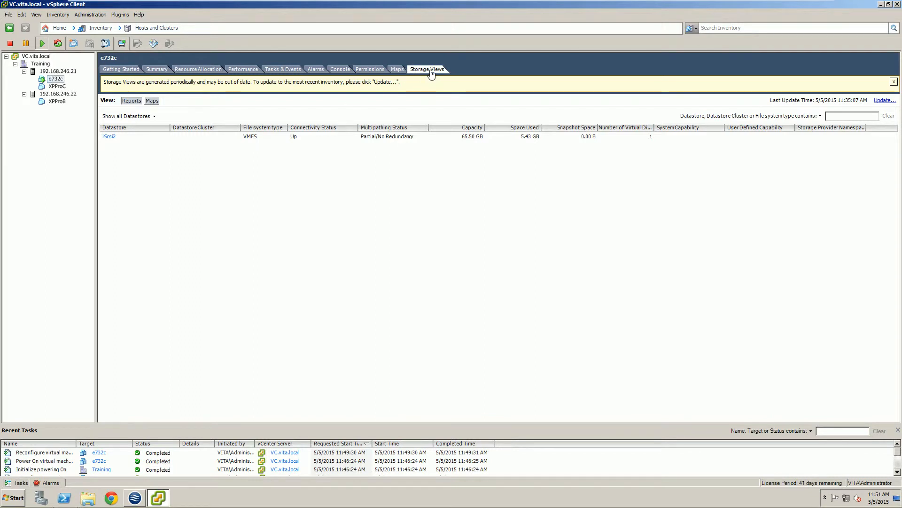
pyautogui.click(152, 102)
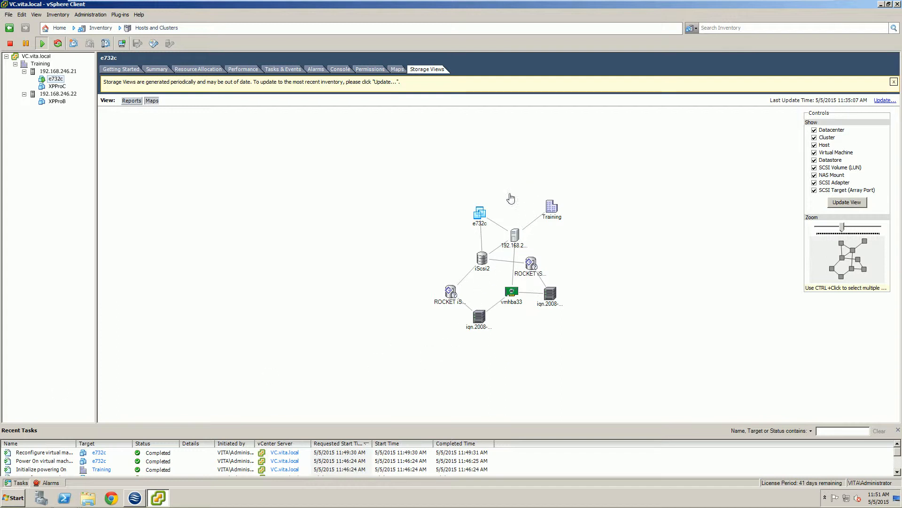
pyautogui.moveTo(481, 215); pyautogui.dragTo(447, 206)
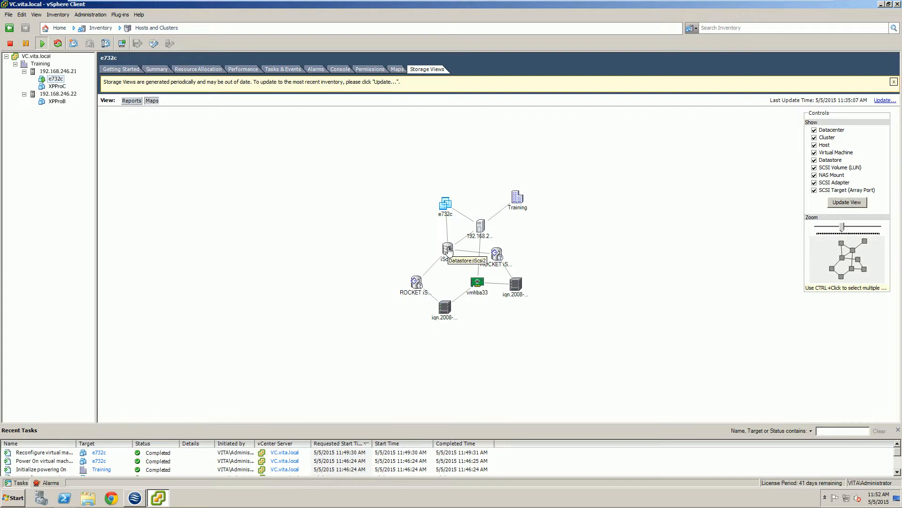
pyautogui.moveTo(447, 249); pyautogui.dragTo(429, 247)
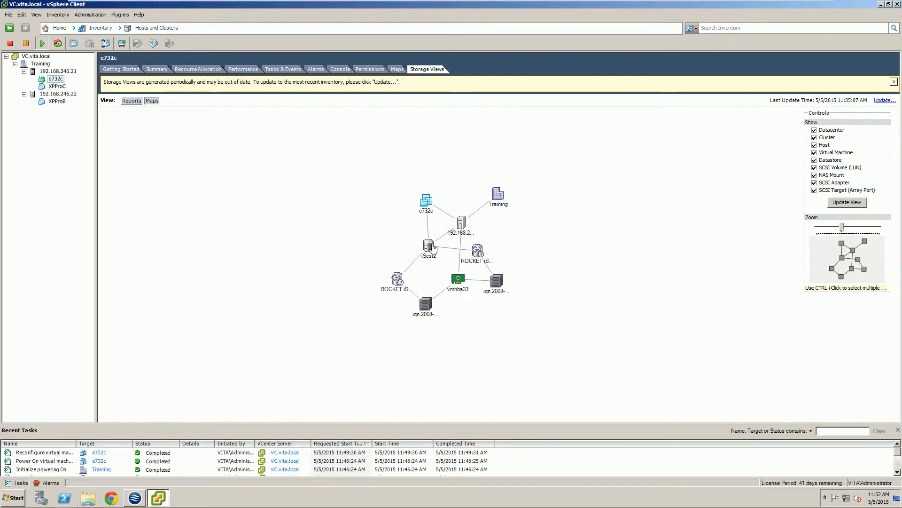
pyautogui.click(846, 203)
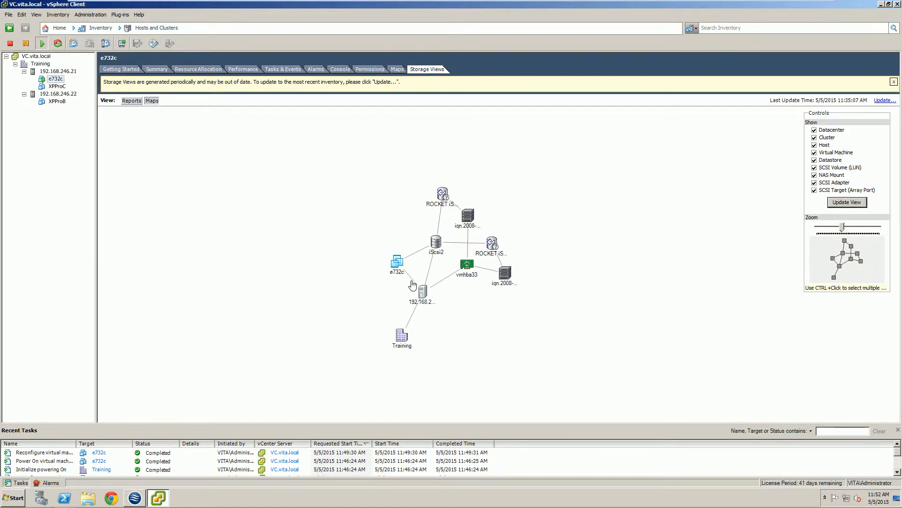
pyautogui.click(505, 273)
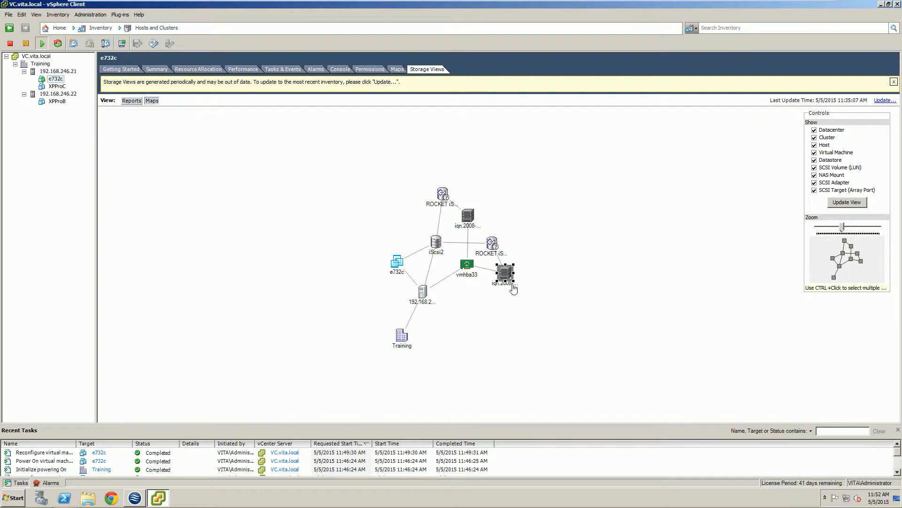
pyautogui.click(499, 324)
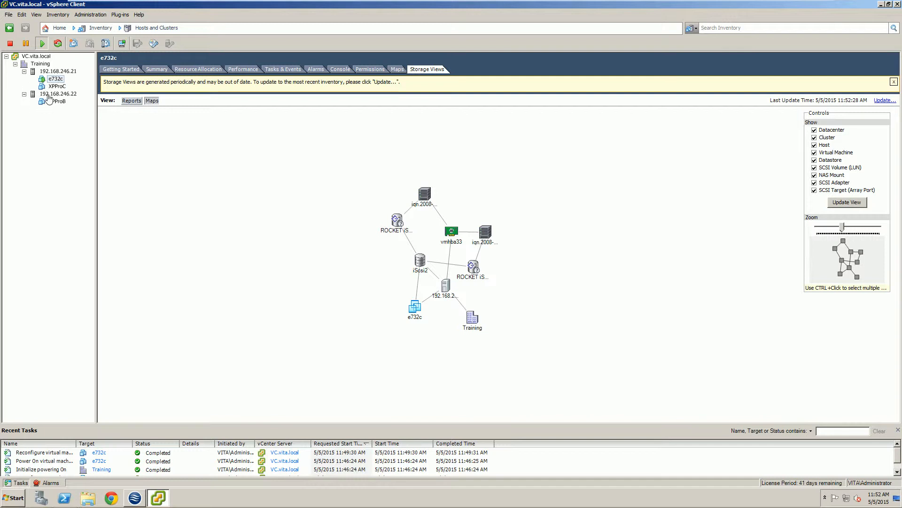
pyautogui.click(398, 70)
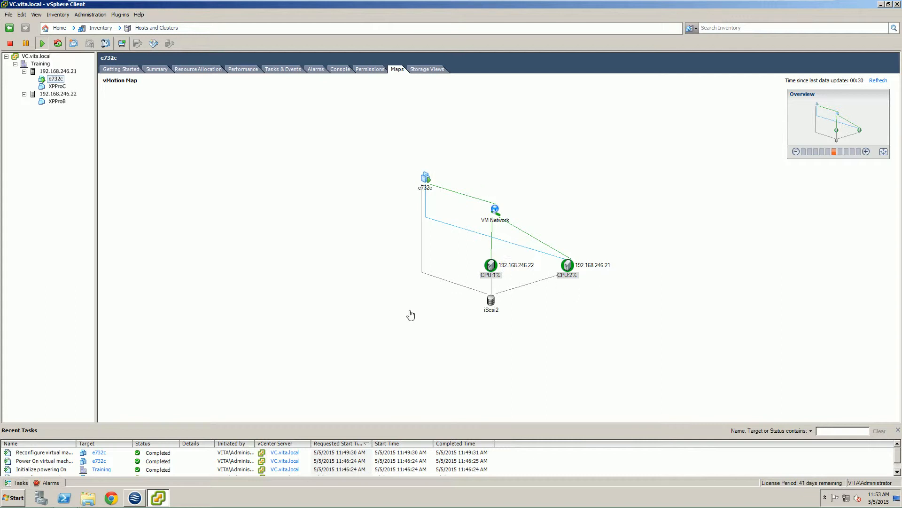
# Step: Check the virtual machine resources map of host 192.168.246.21 and open the host's storage map
pyautogui.click(64, 72)
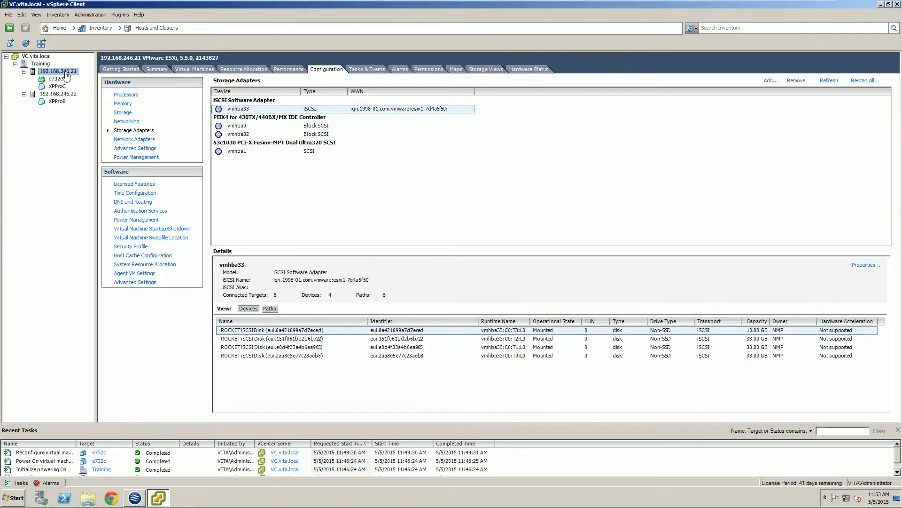
pyautogui.click(463, 68)
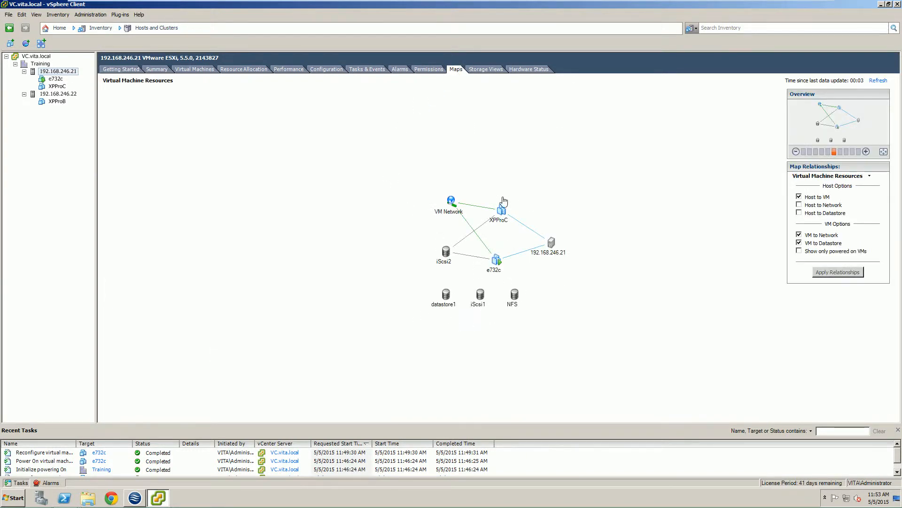
pyautogui.click(472, 71)
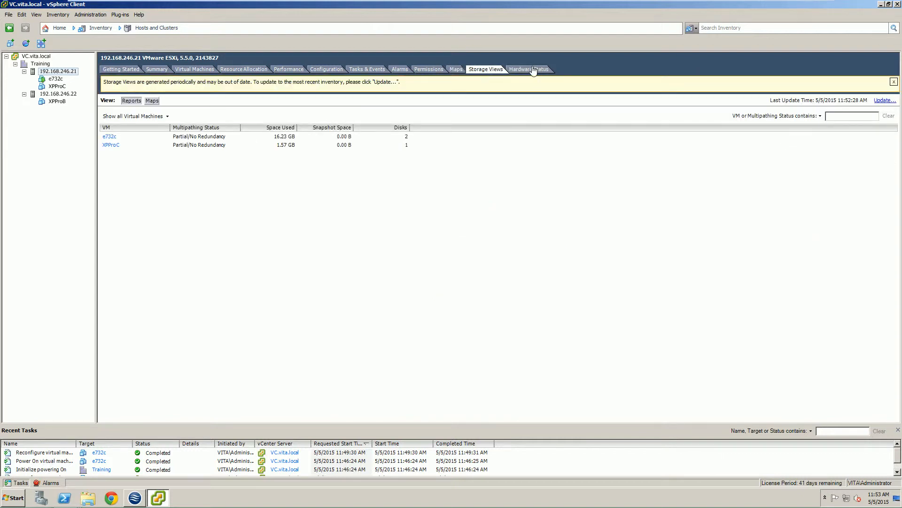
pyautogui.click(152, 101)
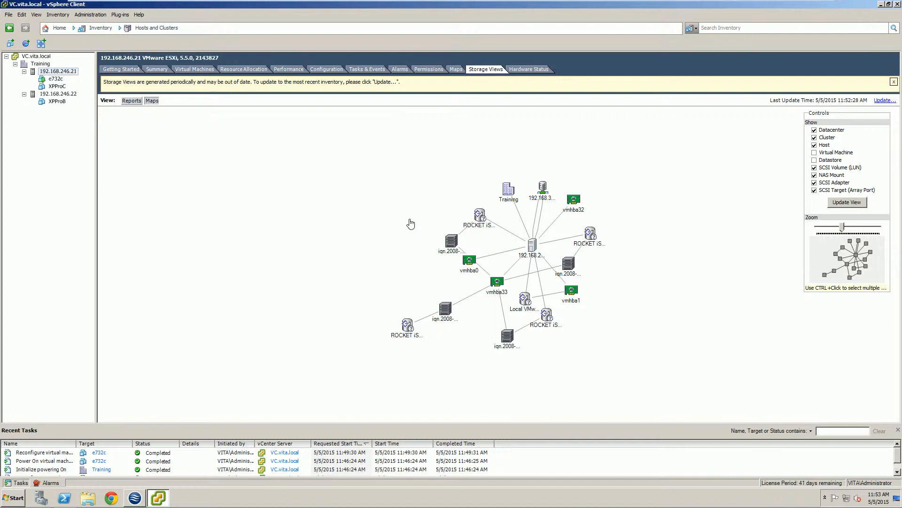
# Step: Include datastores and virtual machines in the host's storage map and examine how e732c connects to its storage
pyautogui.click(815, 161)
pyautogui.click(815, 152)
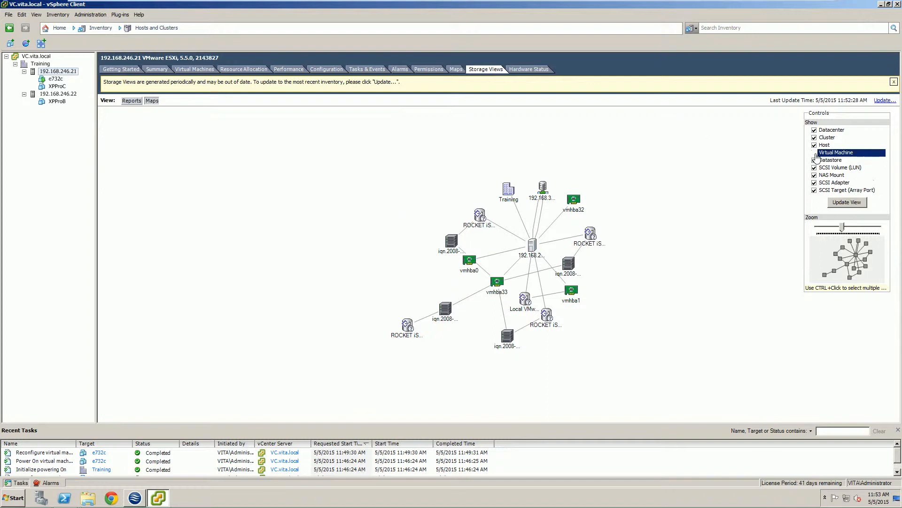
pyautogui.click(845, 203)
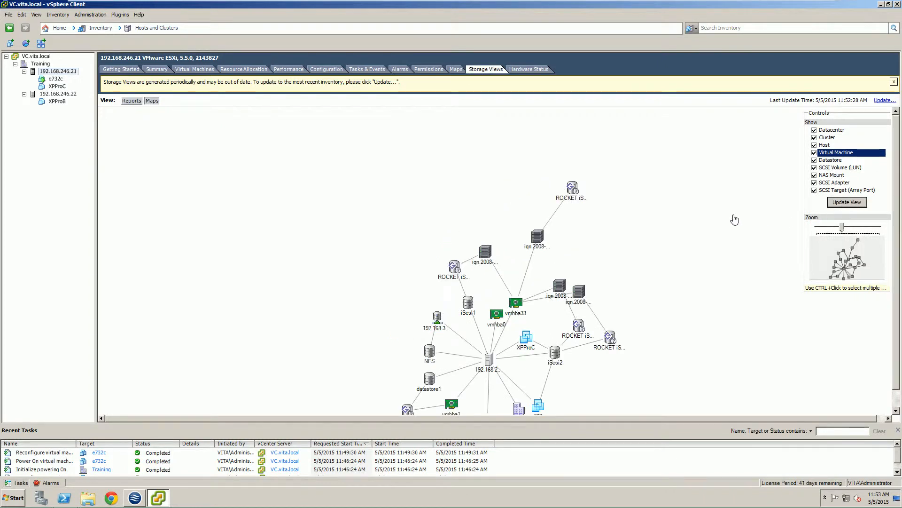
pyautogui.click(722, 297)
pyautogui.scroll(-1, 895, 277)
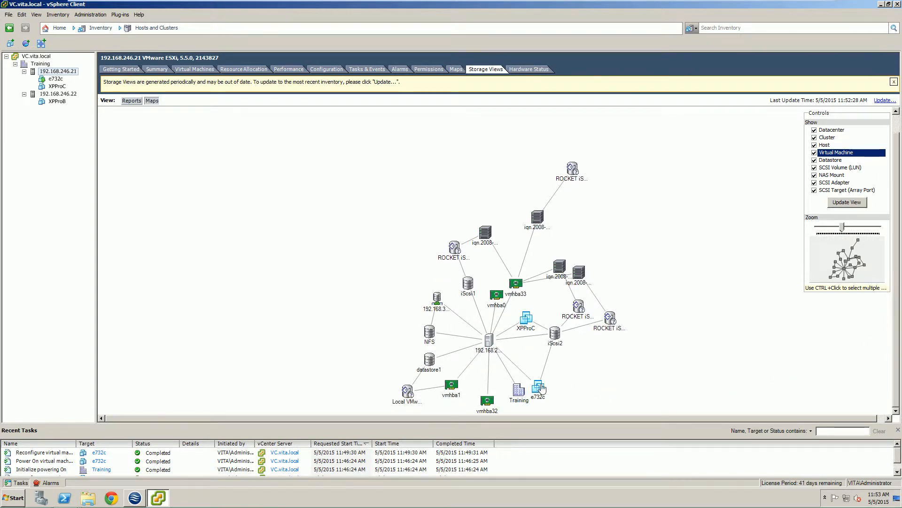
pyautogui.moveTo(540, 388); pyautogui.dragTo(540, 352)
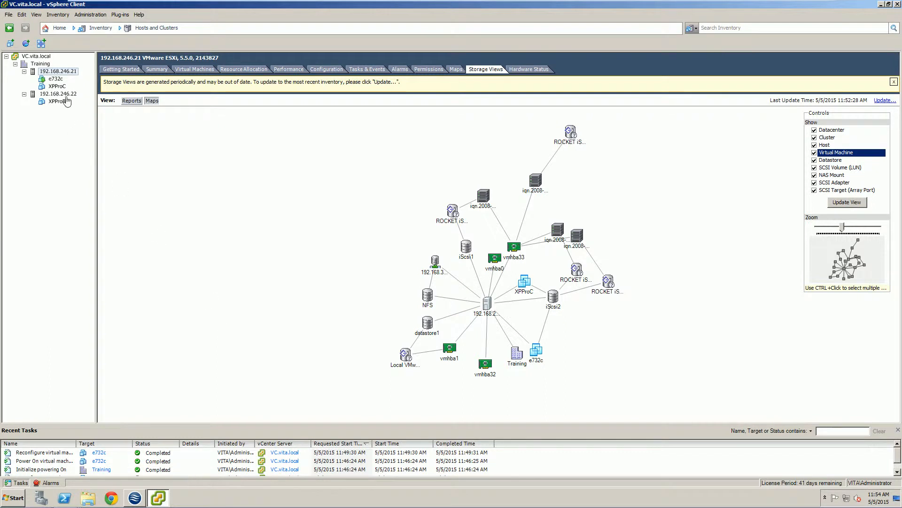
# Step: Shut down the guest operating system of e732c and confirm the shutdown
pyautogui.click(56, 79)
pyautogui.rightClick(56, 80)
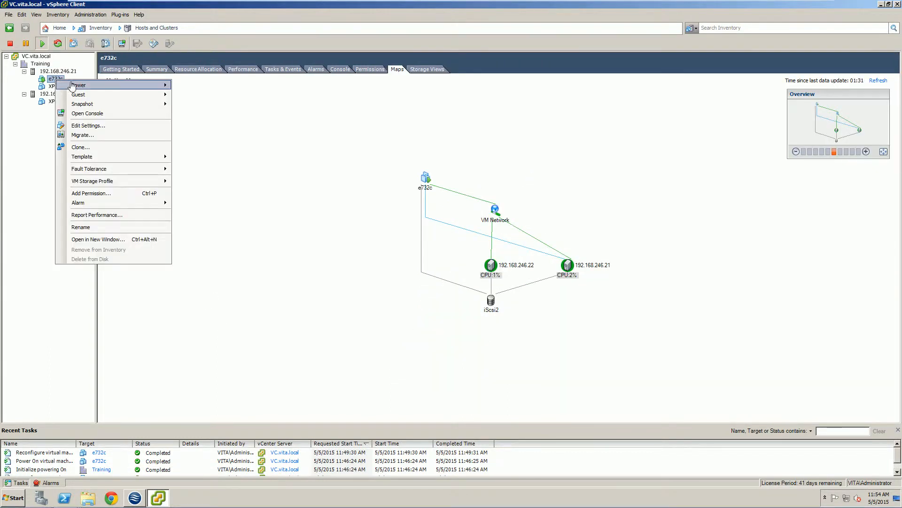
pyautogui.moveTo(84, 96)
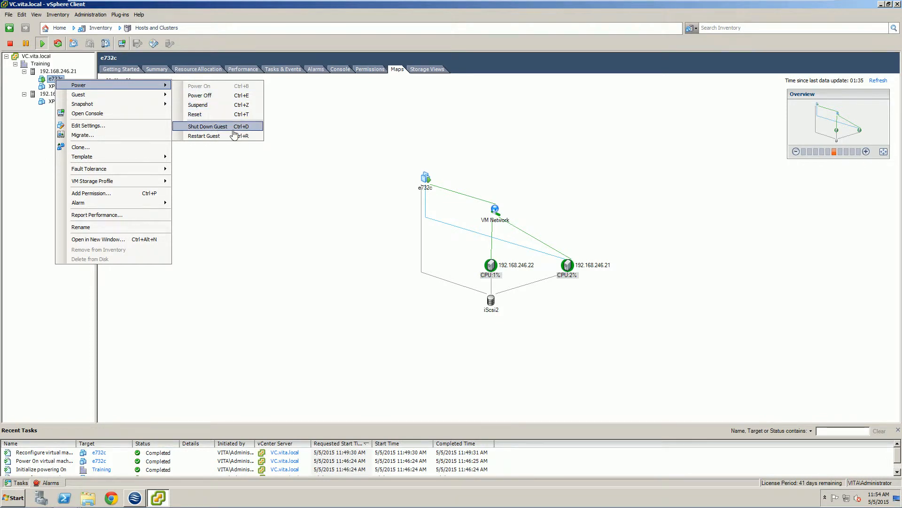
pyautogui.click(216, 127)
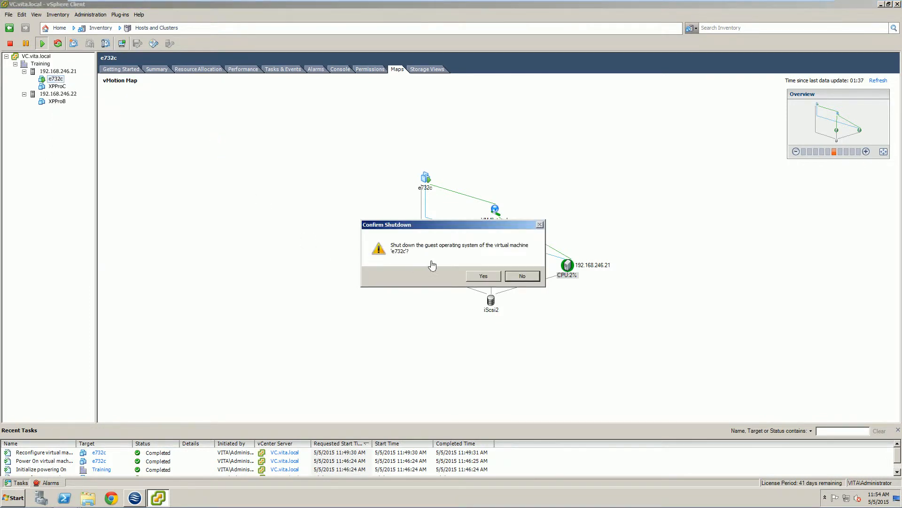
pyautogui.click(475, 281)
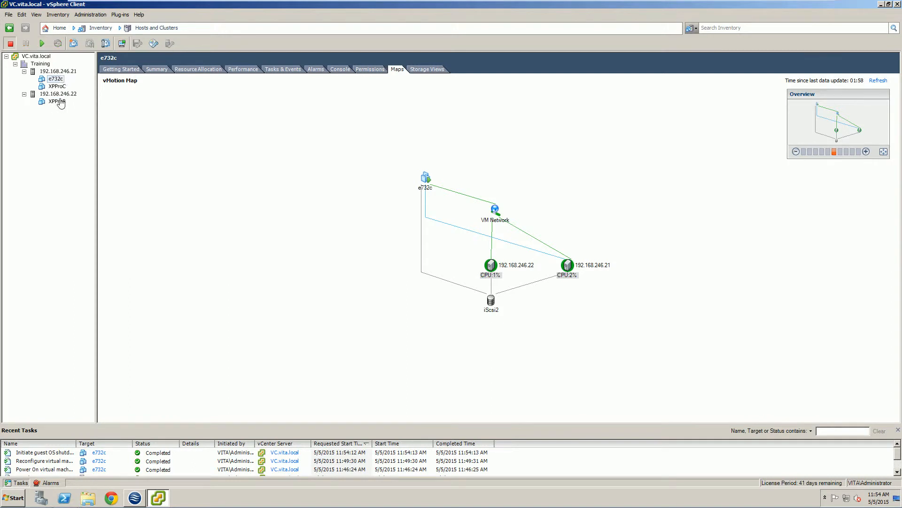
# Step: Browse the iScsi2 datastore from e732c's summary, inspect the files in the e732c folder and close the browser
pyautogui.click(149, 70)
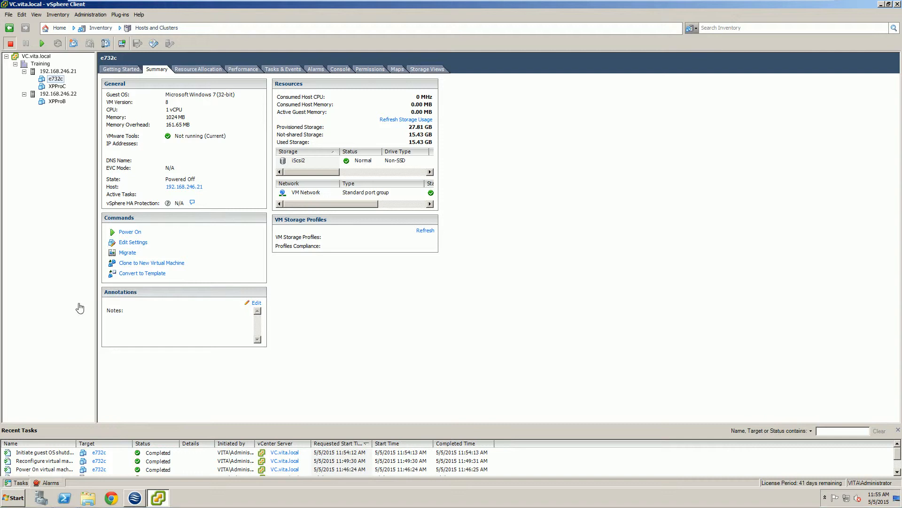
pyautogui.rightClick(300, 164)
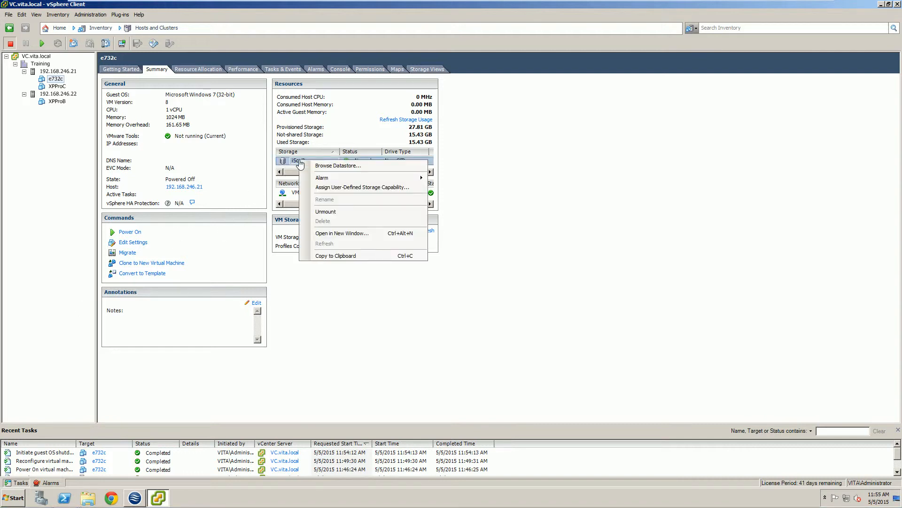
pyautogui.click(339, 351)
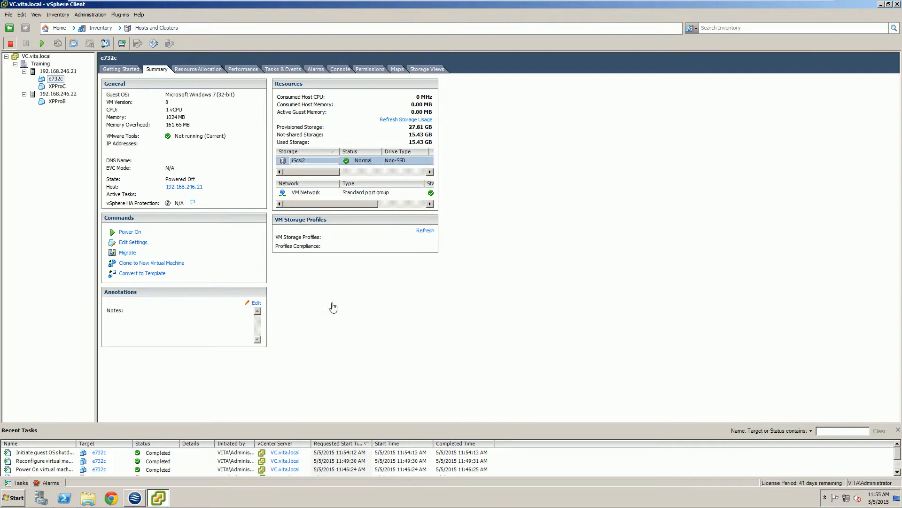
pyautogui.rightClick(302, 164)
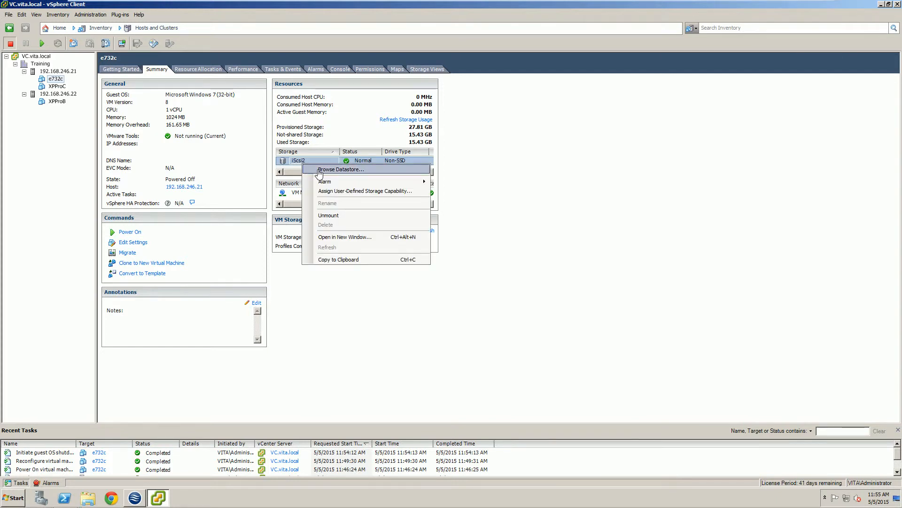
pyautogui.click(319, 172)
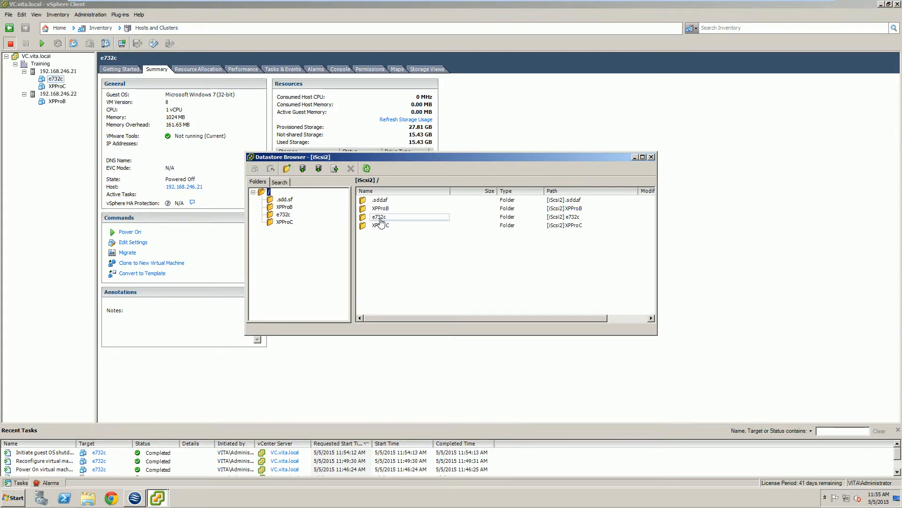
pyautogui.doubleClick(379, 218)
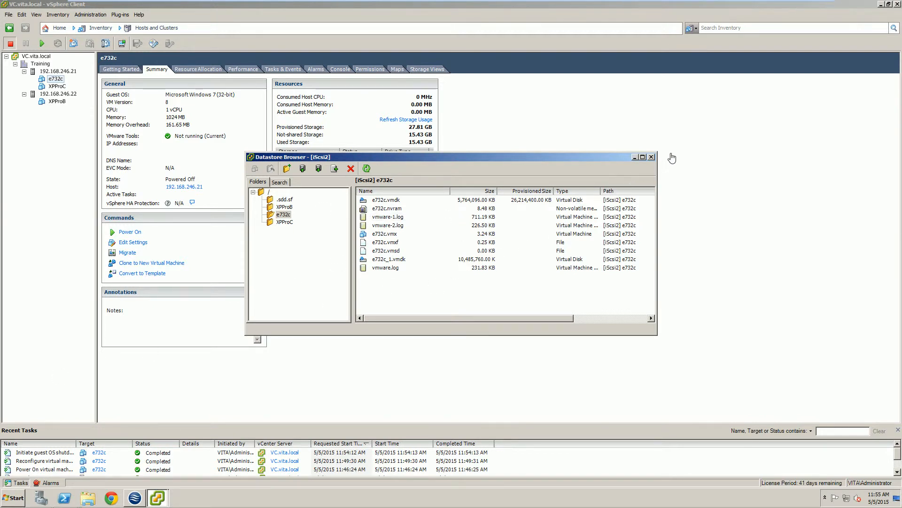
pyautogui.click(651, 157)
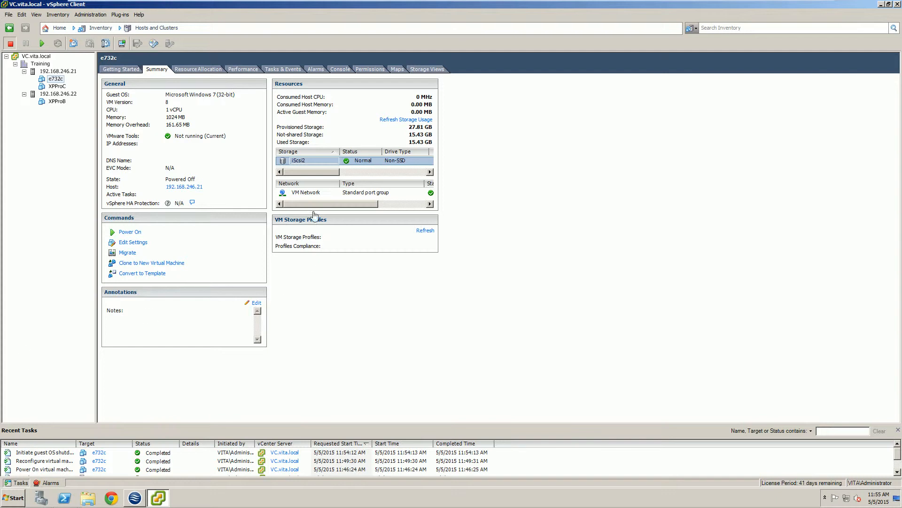
# Step: Browse the iScsi2 datastore from e732c's summary, open the e732c folder and check the available actions for e732c.vmdk
pyautogui.rightClick(295, 163)
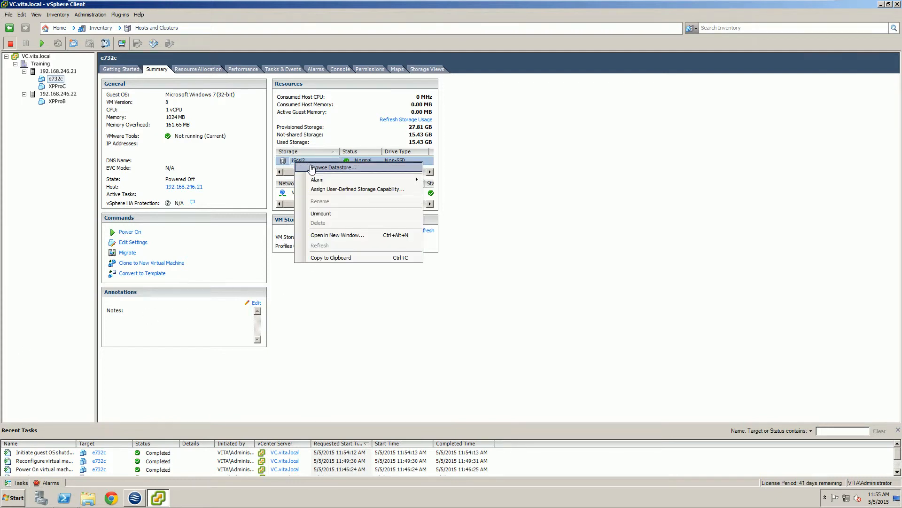
pyautogui.click(312, 168)
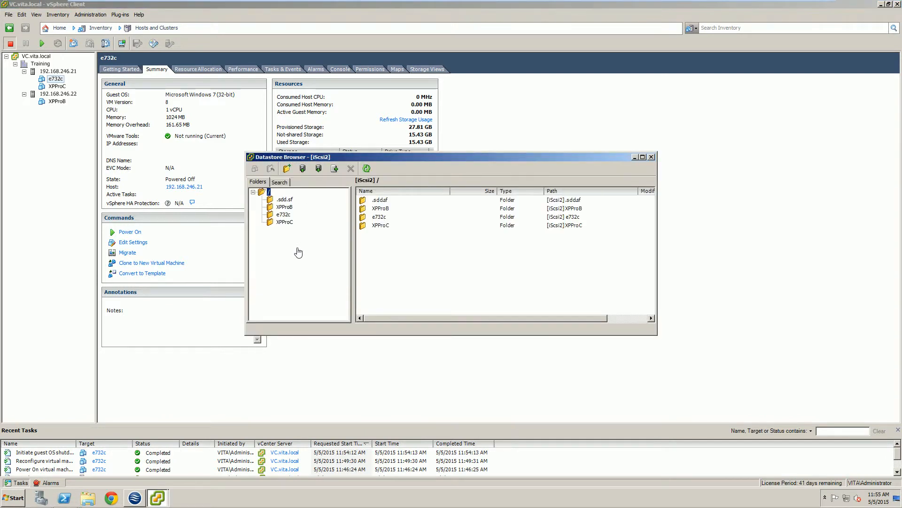
pyautogui.doubleClick(378, 218)
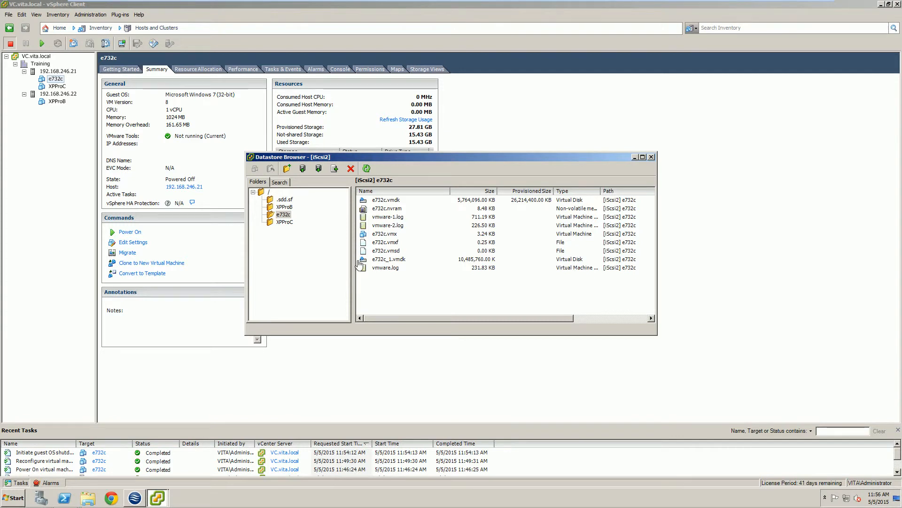
pyautogui.click(389, 202)
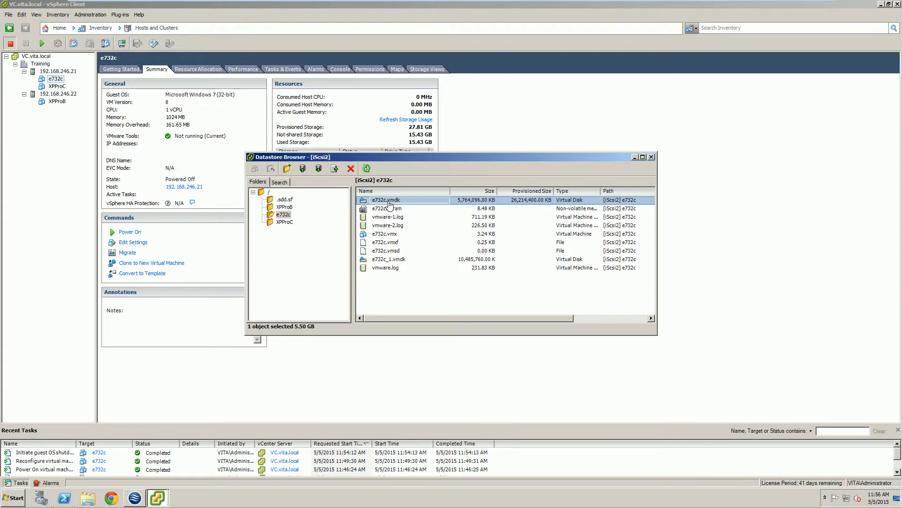
pyautogui.rightClick(389, 203)
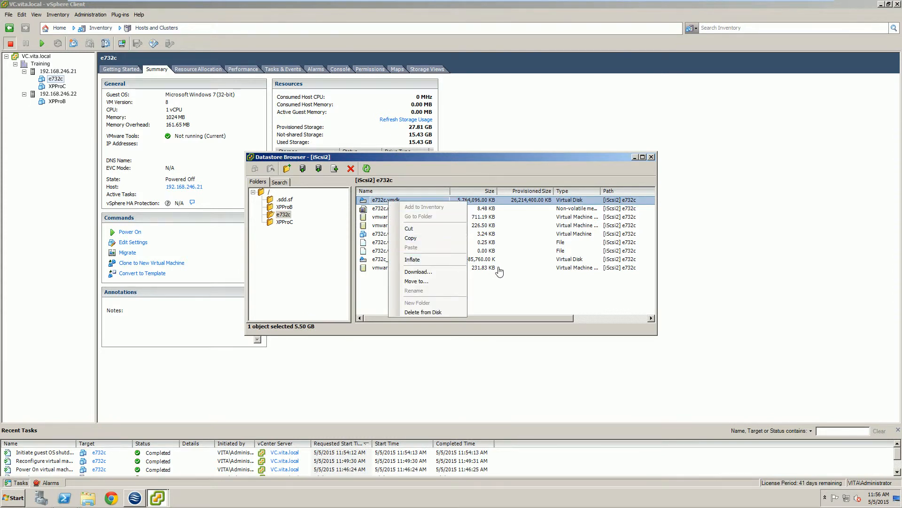
pyautogui.click(506, 231)
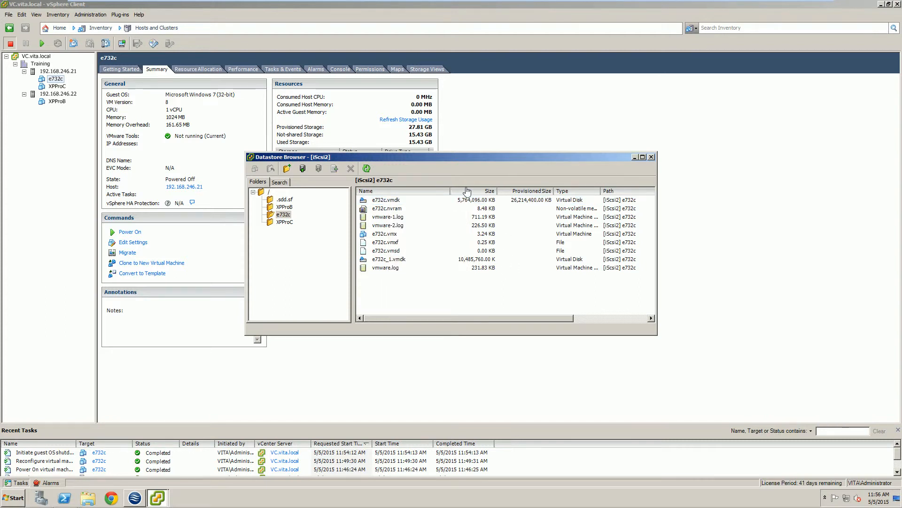
pyautogui.rightClick(379, 201)
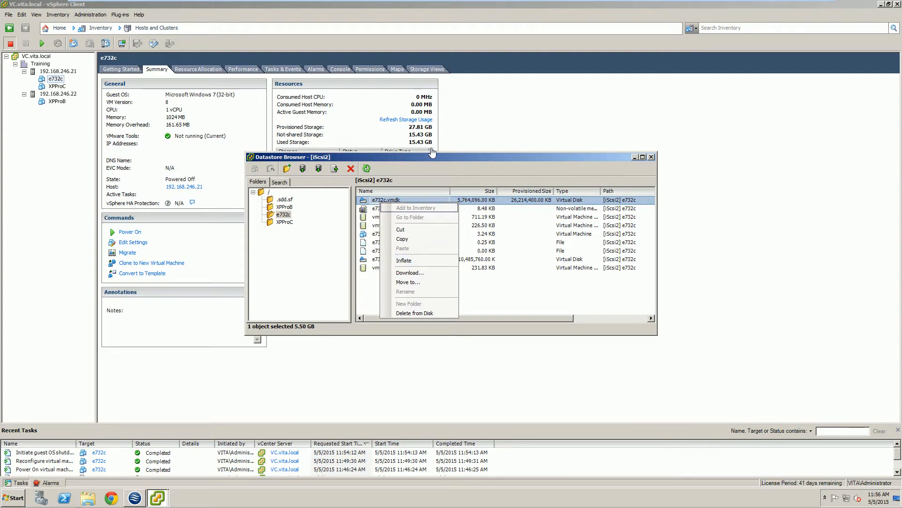
pyautogui.click(302, 243)
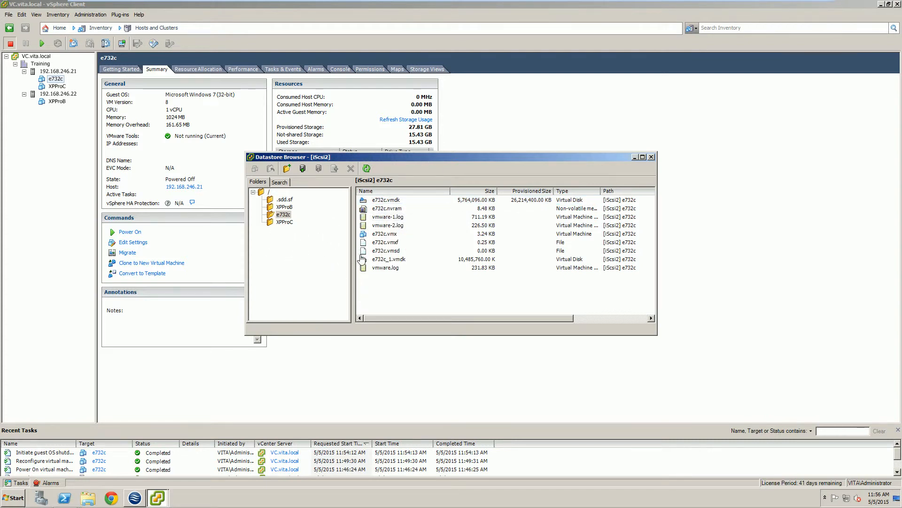
# Step: Check the available actions for e732c.vmx, including adding it to the inventory, and close the datastore browser
pyautogui.click(390, 235)
pyautogui.rightClick(390, 239)
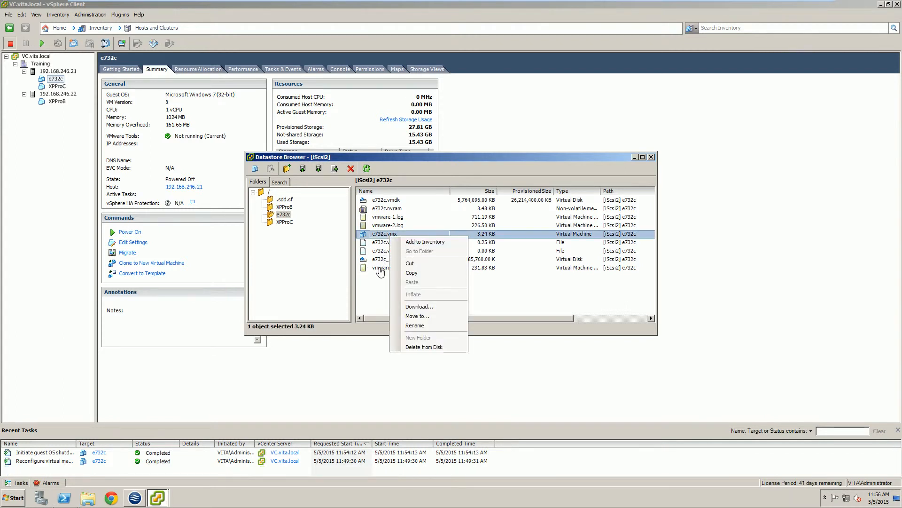
pyautogui.click(368, 285)
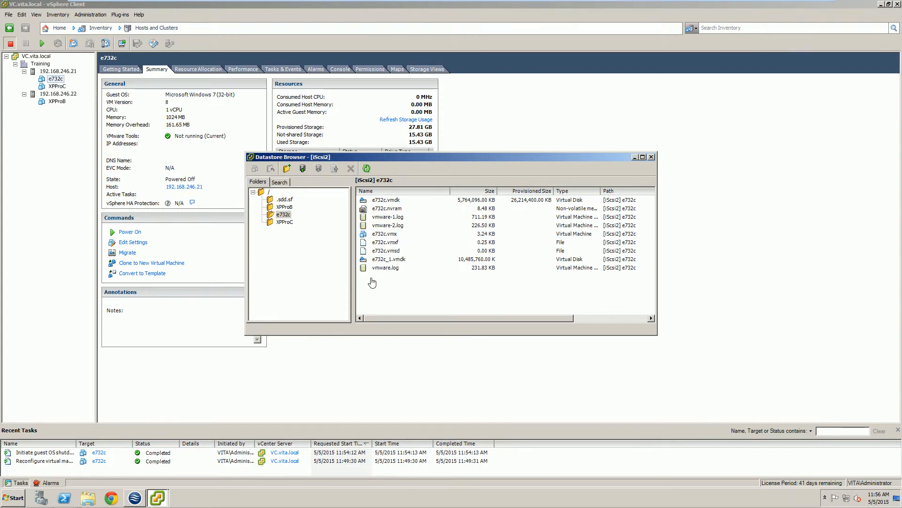
pyautogui.rightClick(385, 233)
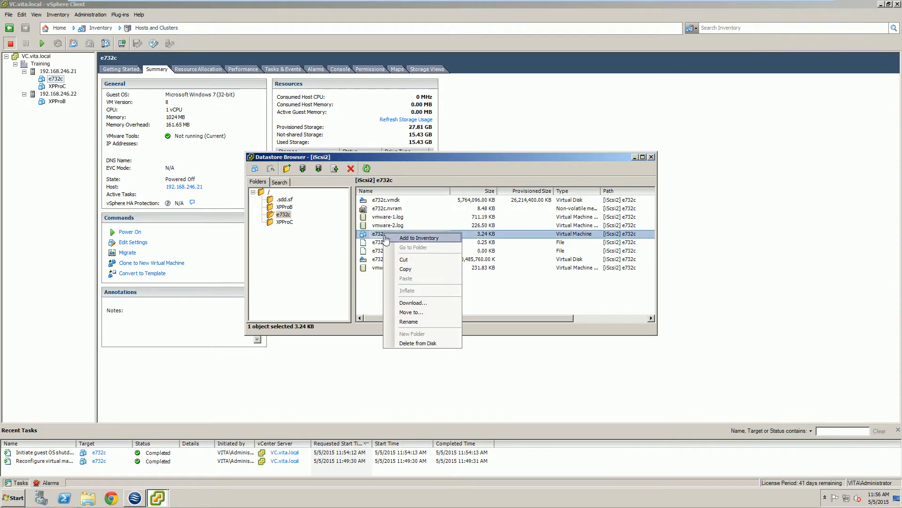
pyautogui.click(49, 157)
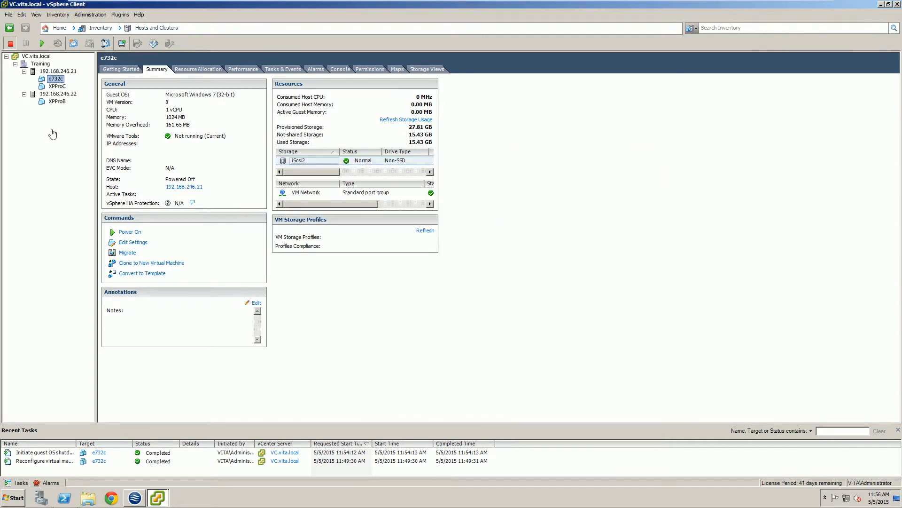
pyautogui.click(155, 493)
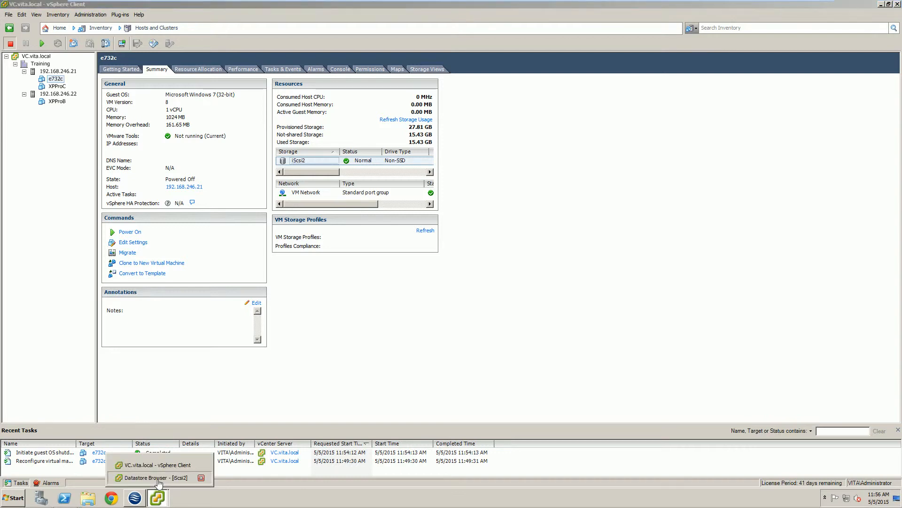
pyautogui.click(198, 478)
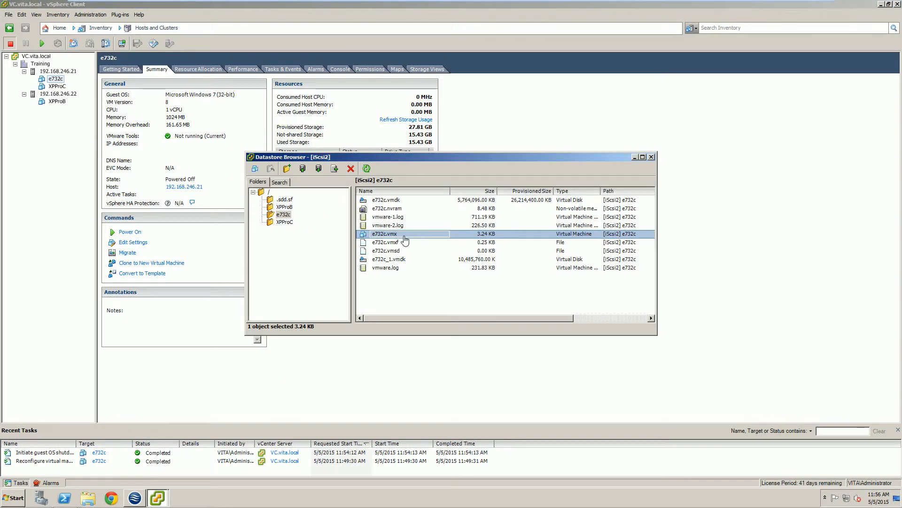
pyautogui.rightClick(381, 240)
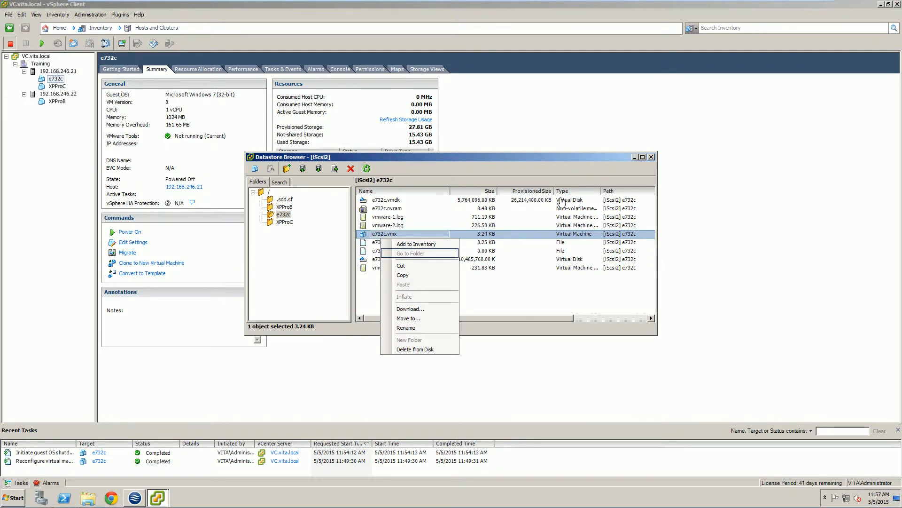
pyautogui.click(652, 156)
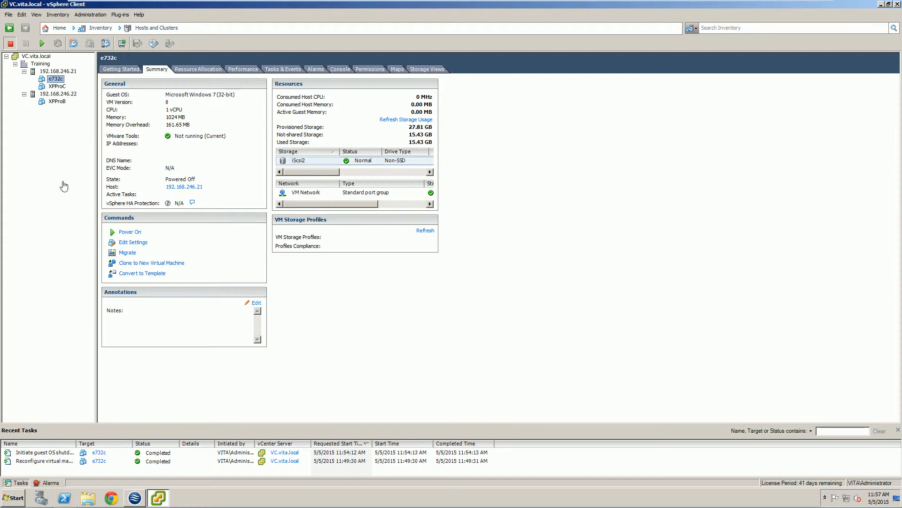
# Step: Enable memory hot add and CPU hot add only in e732c's advanced options and save the settings
pyautogui.rightClick(53, 84)
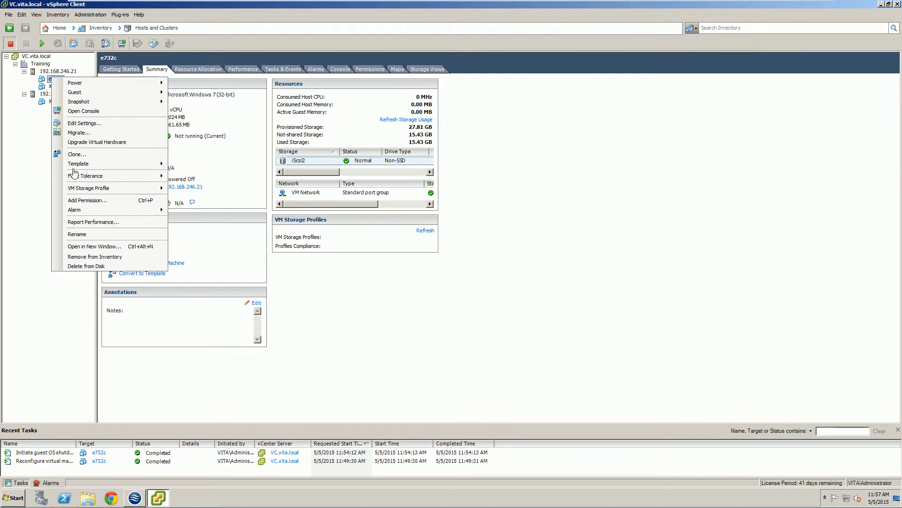
pyautogui.click(84, 123)
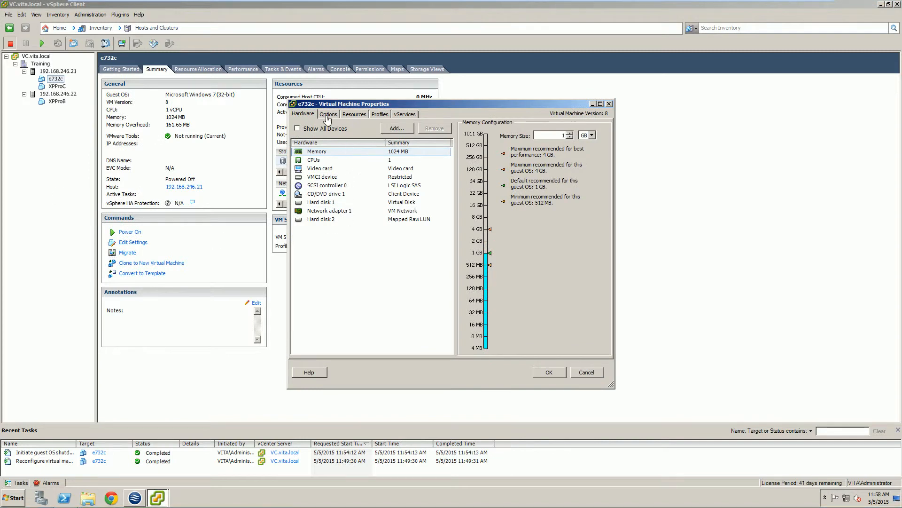
pyautogui.click(328, 113)
pyautogui.moveTo(475, 104); pyautogui.dragTo(346, 111)
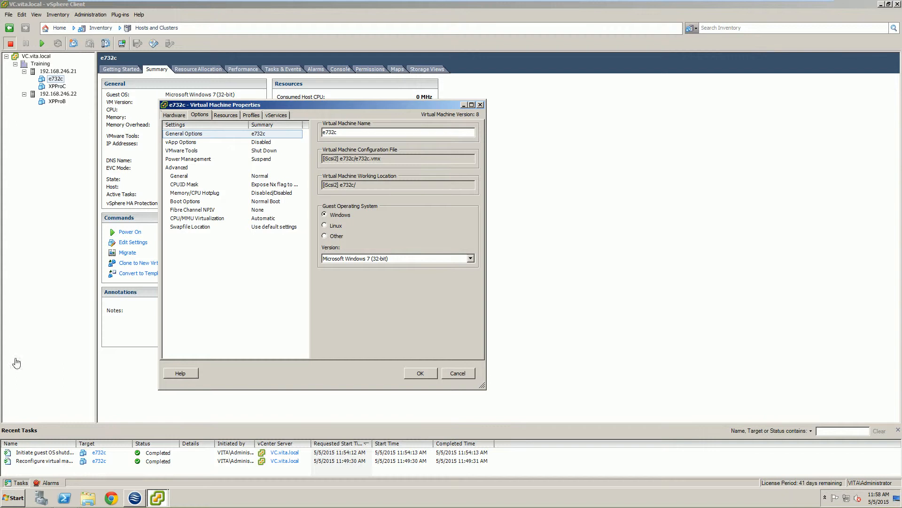
pyautogui.click(187, 194)
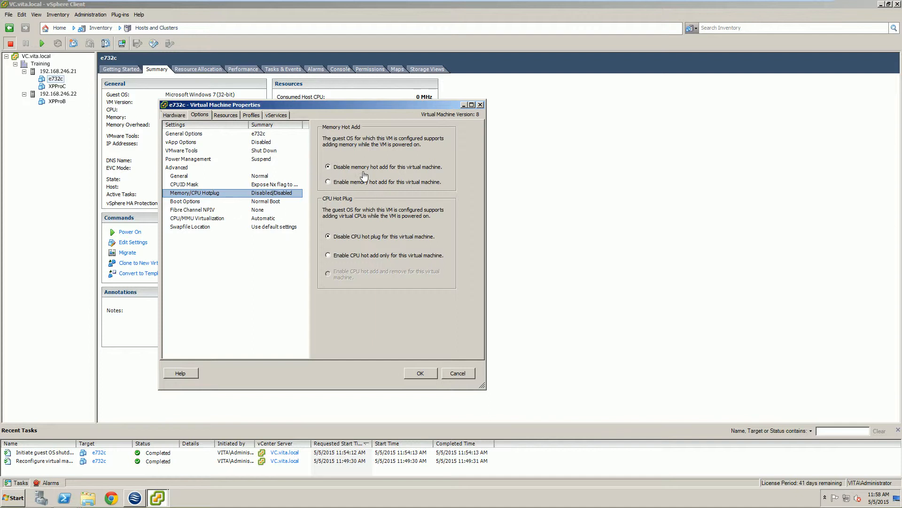
pyautogui.click(352, 258)
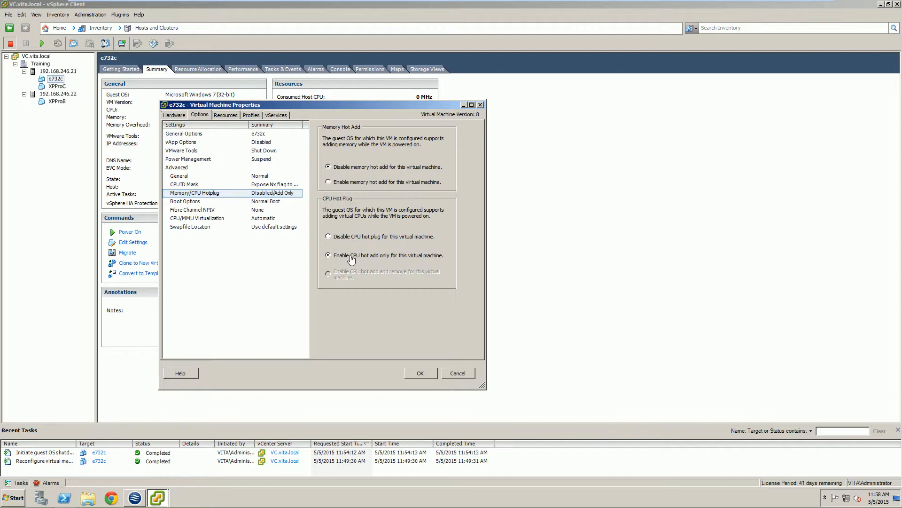
pyautogui.click(340, 186)
pyautogui.click(420, 374)
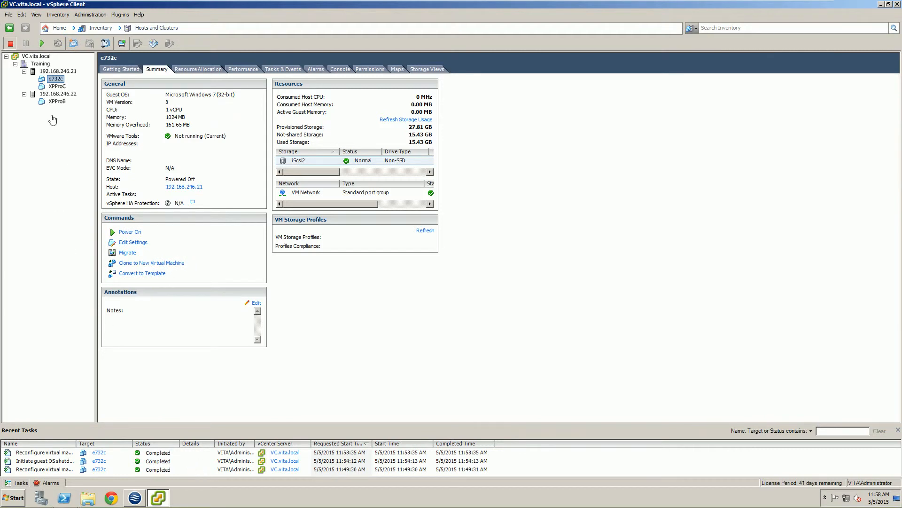
# Step: Power on e732c, open its console and cancel the Windows Activation prompt
pyautogui.click(42, 44)
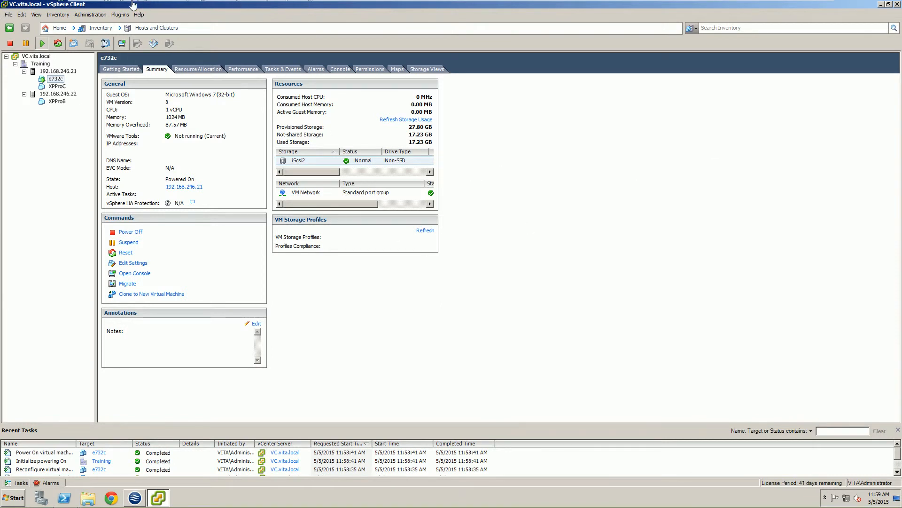
pyautogui.click(122, 43)
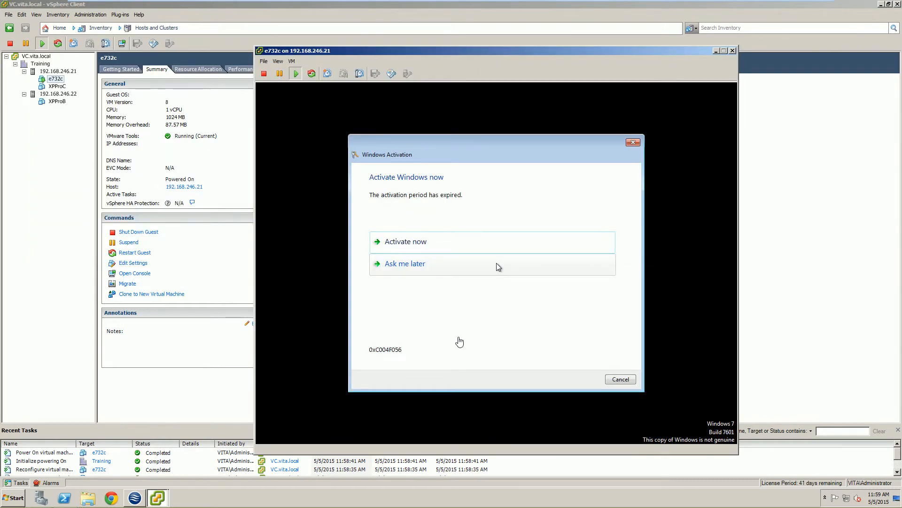
pyautogui.click(448, 306)
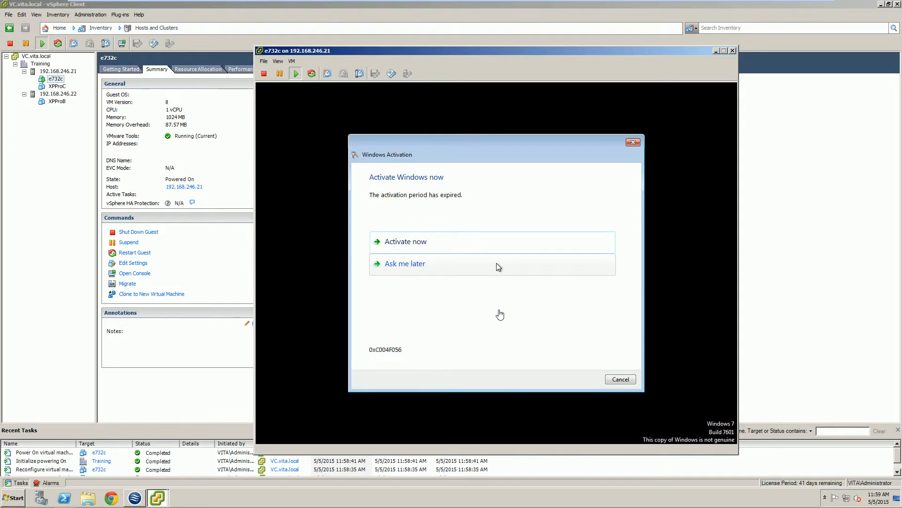
pyautogui.click(619, 382)
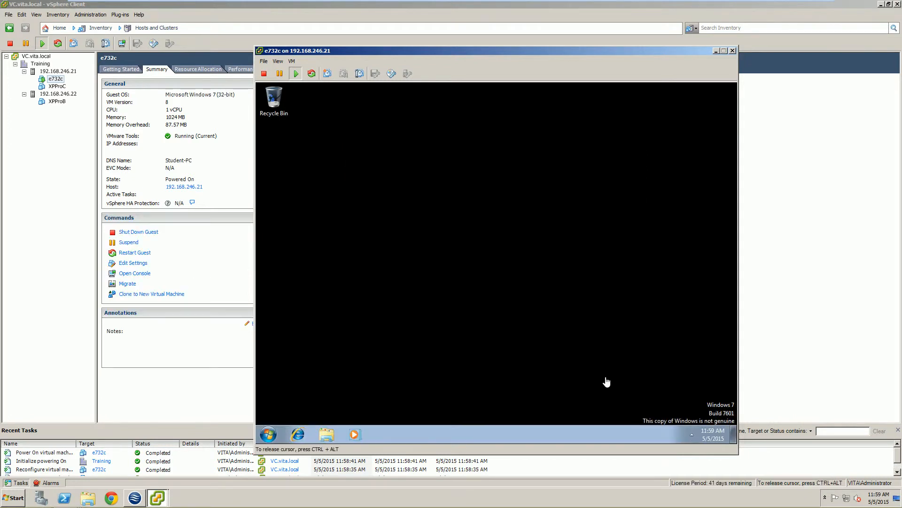
# Step: Inspect the guest's system properties and its processors in Device Manager, then close both windows
pyautogui.click(271, 436)
pyautogui.rightClick(400, 314)
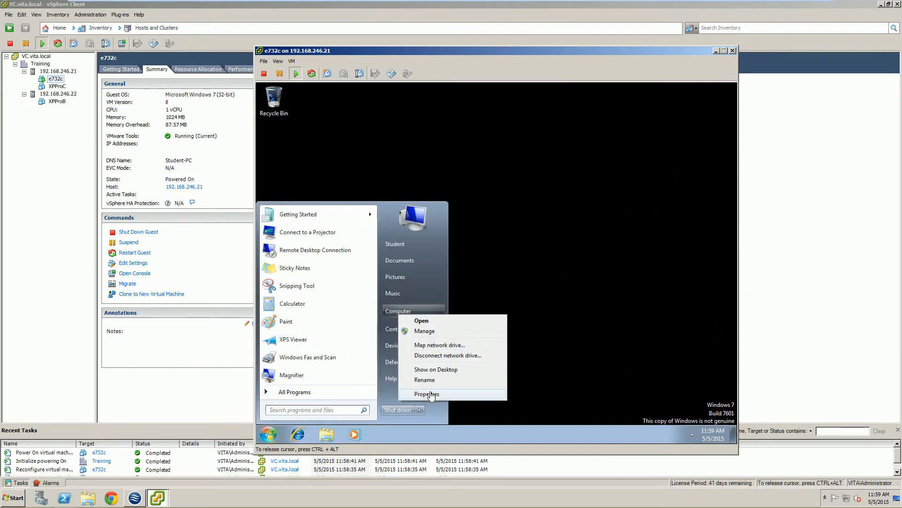
pyautogui.click(468, 393)
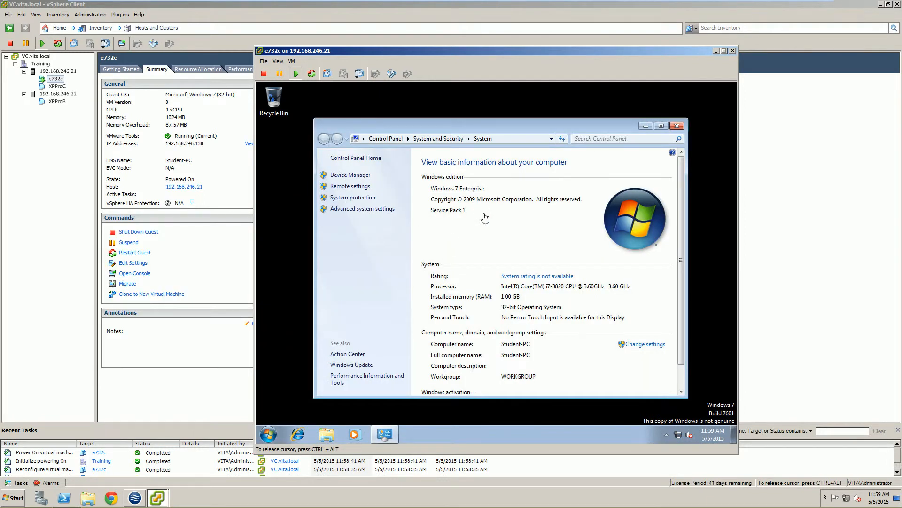
pyautogui.click(341, 178)
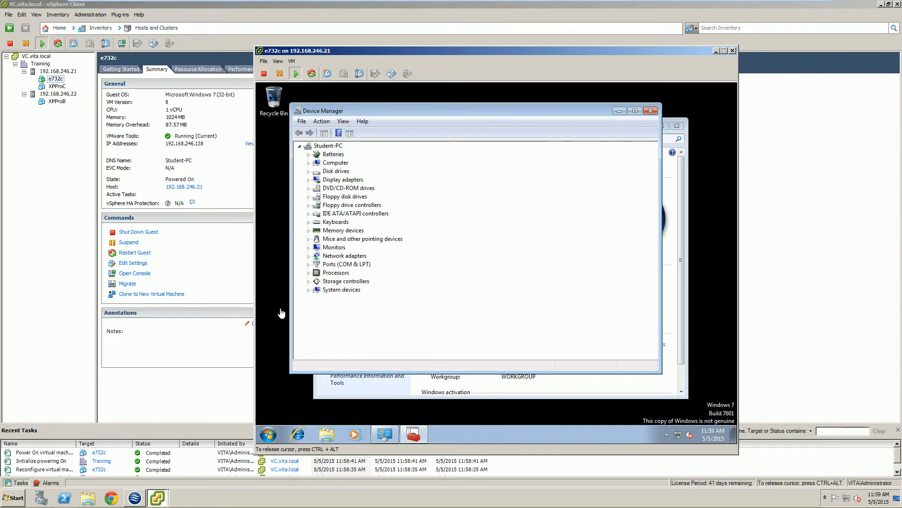
pyautogui.click(308, 273)
pyautogui.click(372, 283)
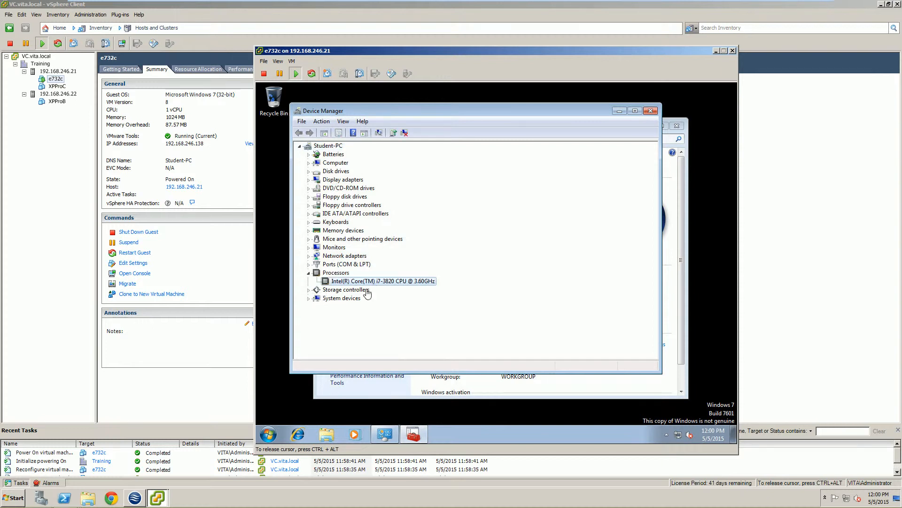
pyautogui.click(650, 112)
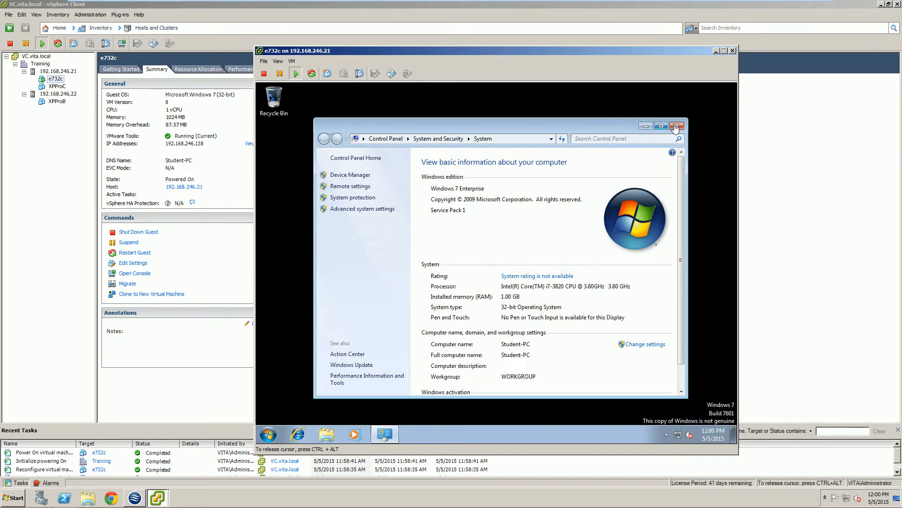
pyautogui.click(677, 126)
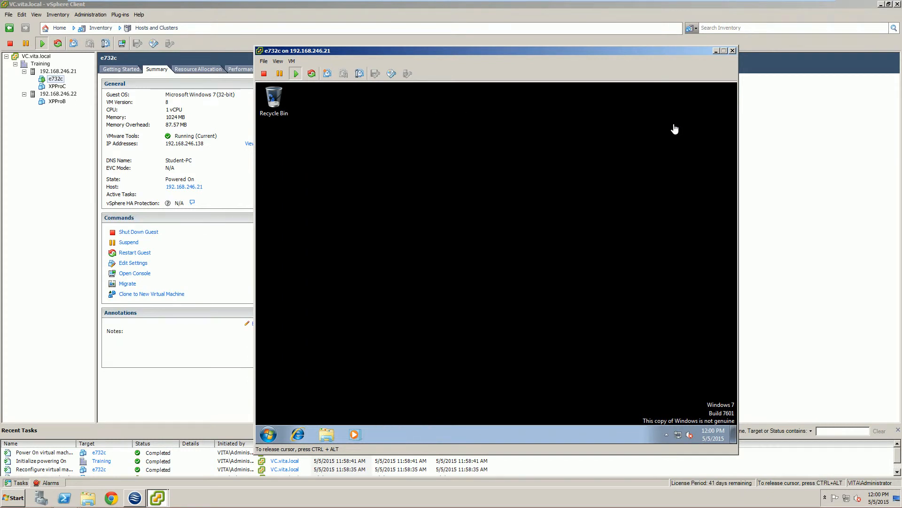
# Step: Set the number of virtual sockets to 2 in the running e732c VM's CPU settings and save them
pyautogui.click(60, 175)
pyautogui.rightClick(51, 79)
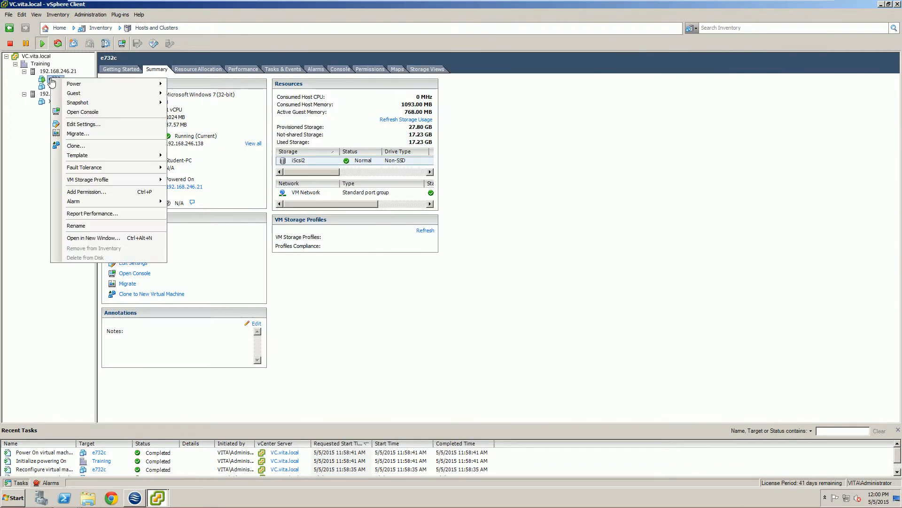
pyautogui.click(78, 124)
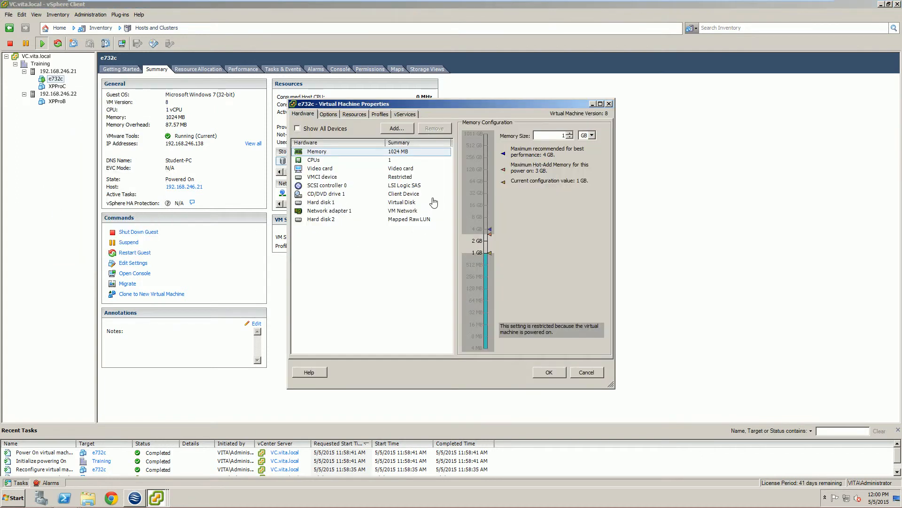
pyautogui.click(342, 162)
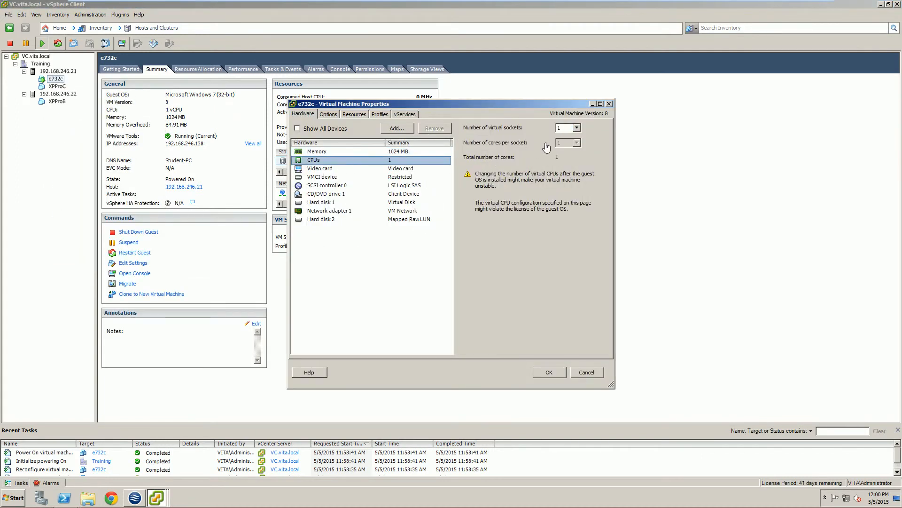
pyautogui.click(575, 128)
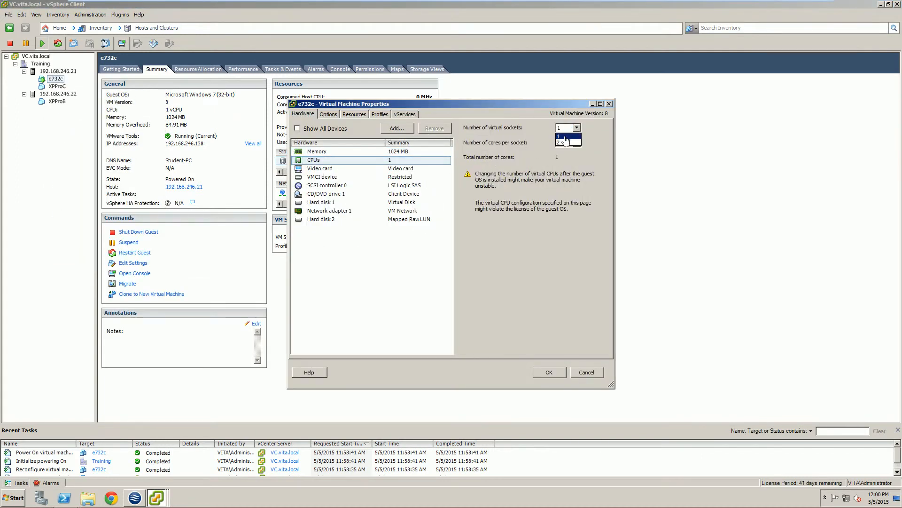
pyautogui.click(566, 141)
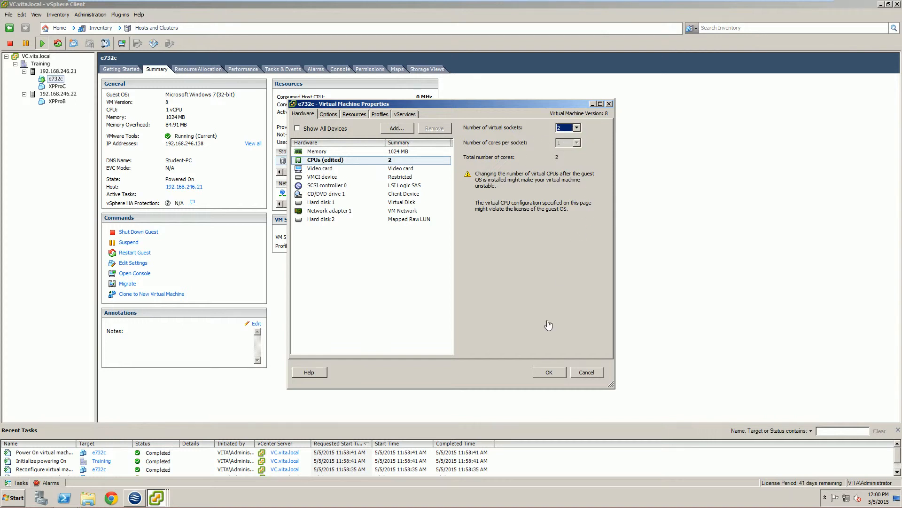
pyautogui.click(548, 374)
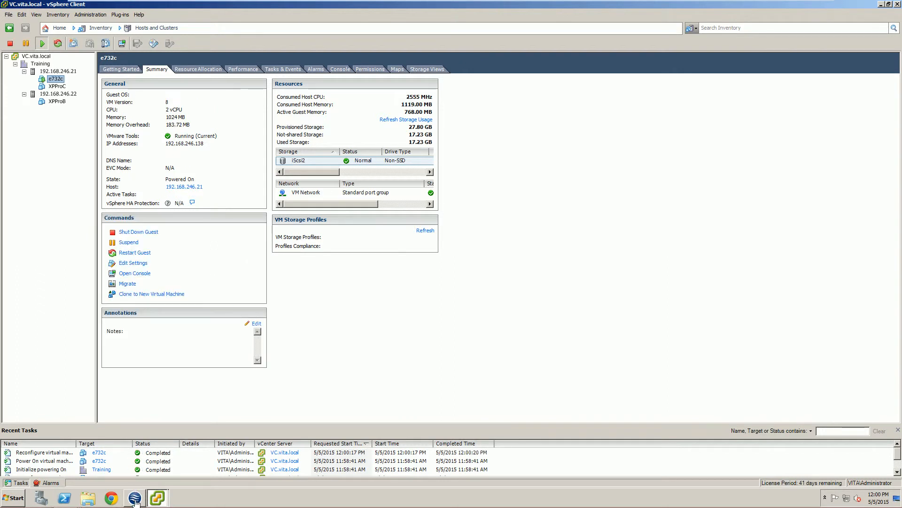
# Step: Return to e732c's console and inspect the guest's system properties and its processors in Device Manager
pyautogui.moveTo(158, 498)
pyautogui.click(155, 479)
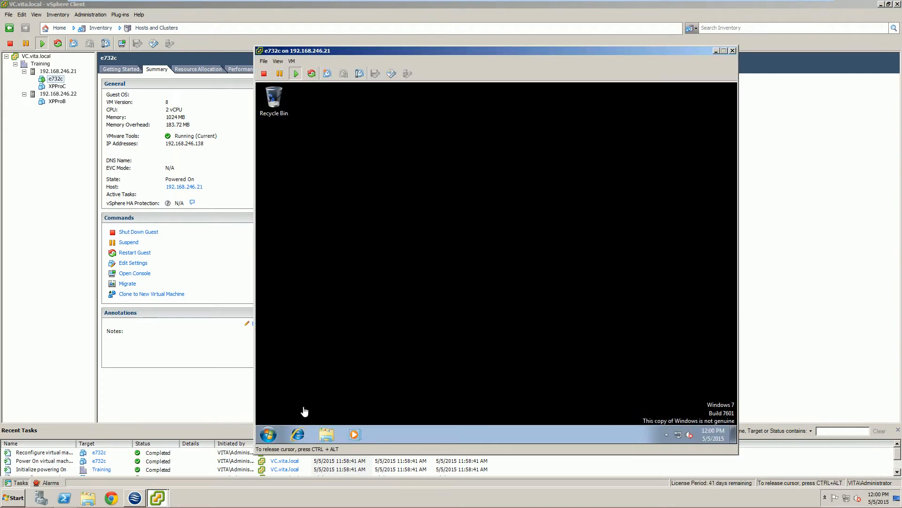
pyautogui.click(268, 435)
pyautogui.rightClick(386, 314)
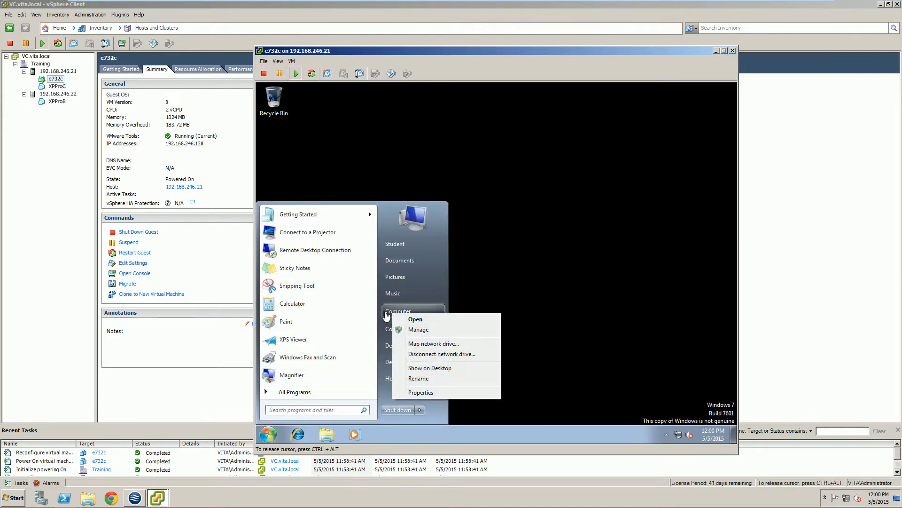
pyautogui.click(413, 394)
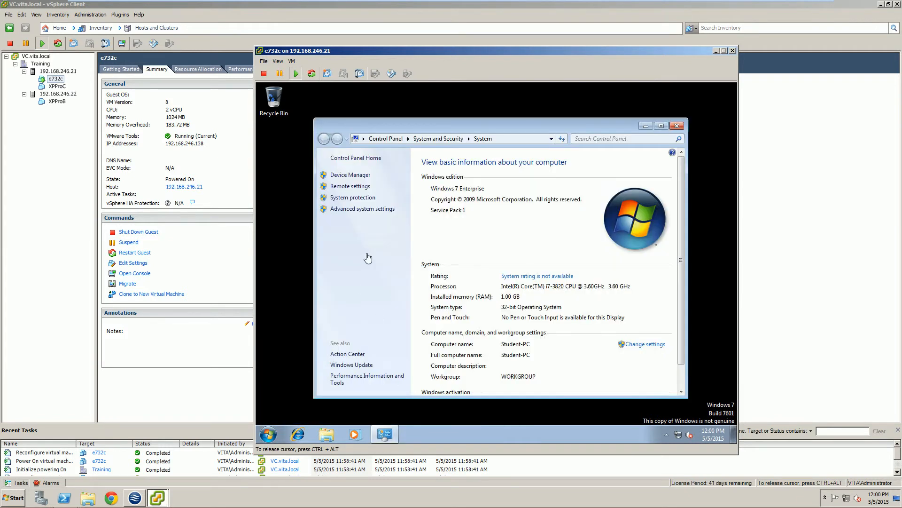
pyautogui.click(347, 175)
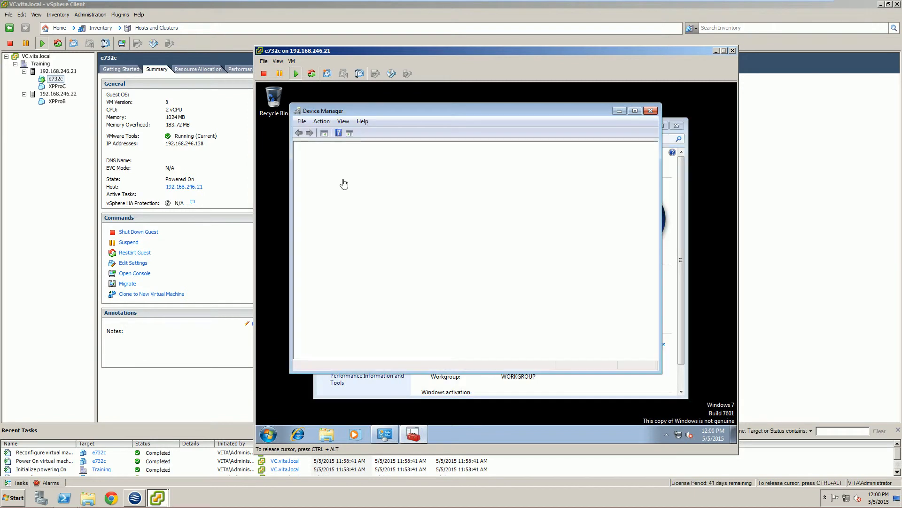
pyautogui.click(308, 272)
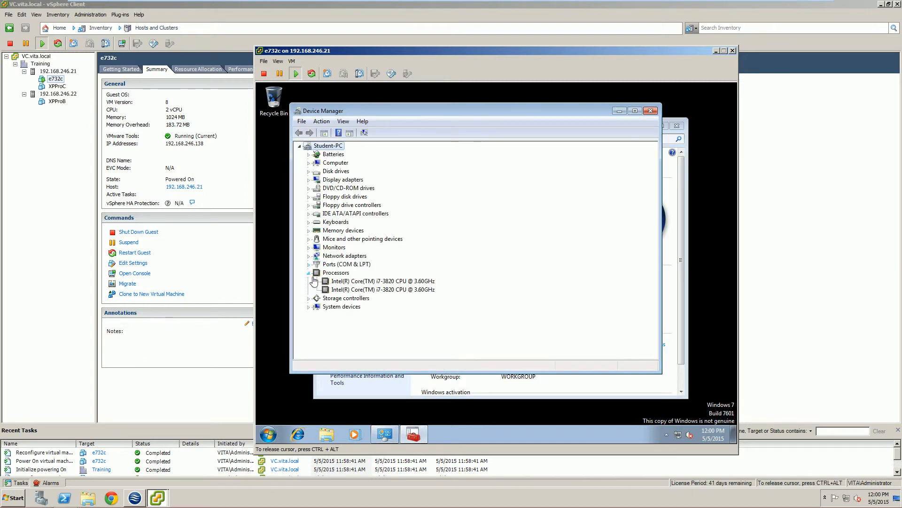
pyautogui.click(396, 290)
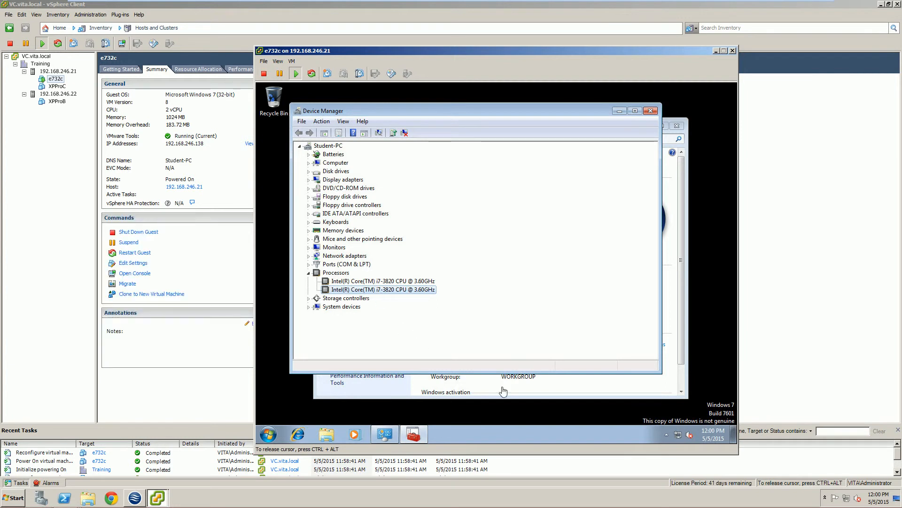
# Step: Examine CPU and memory performance in the guest's Task Manager, then close it, Device Manager and the system properties
pyautogui.rightClick(450, 438)
pyautogui.click(471, 403)
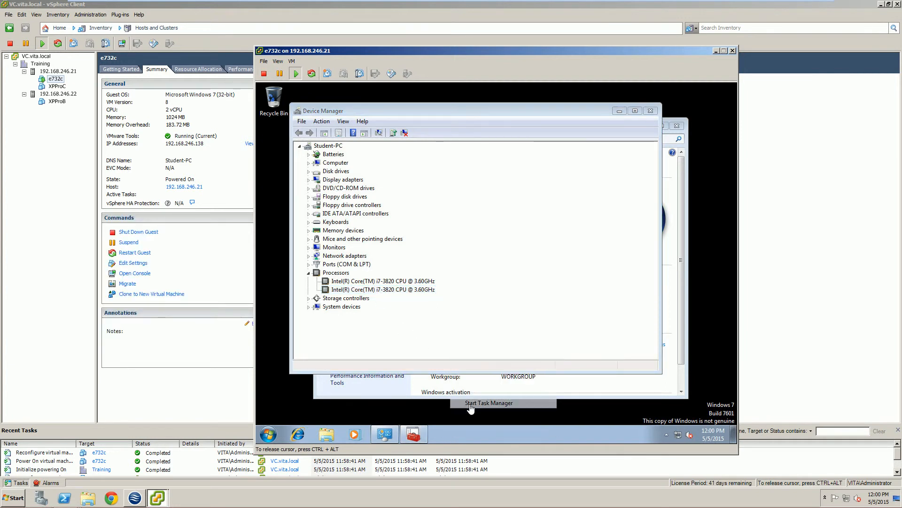
pyautogui.click(320, 121)
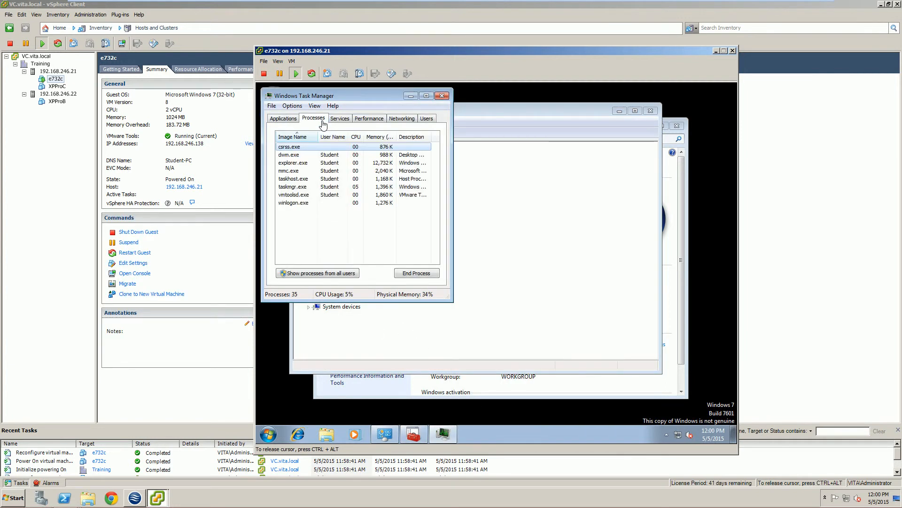
pyautogui.click(341, 120)
pyautogui.click(362, 119)
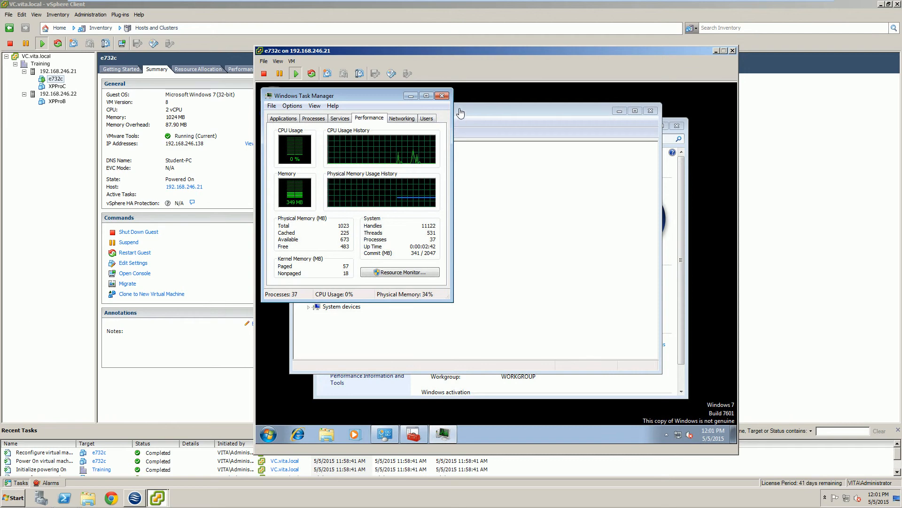
pyautogui.click(437, 98)
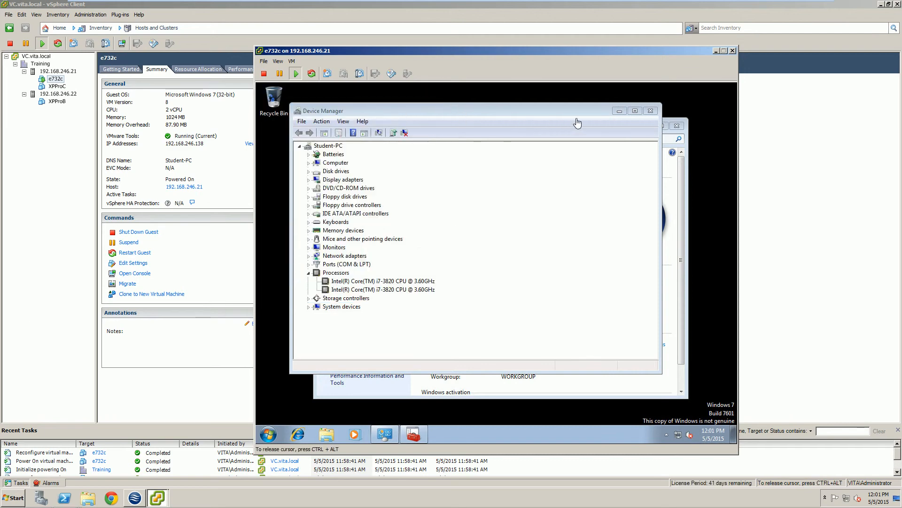
pyautogui.click(651, 110)
pyautogui.click(676, 126)
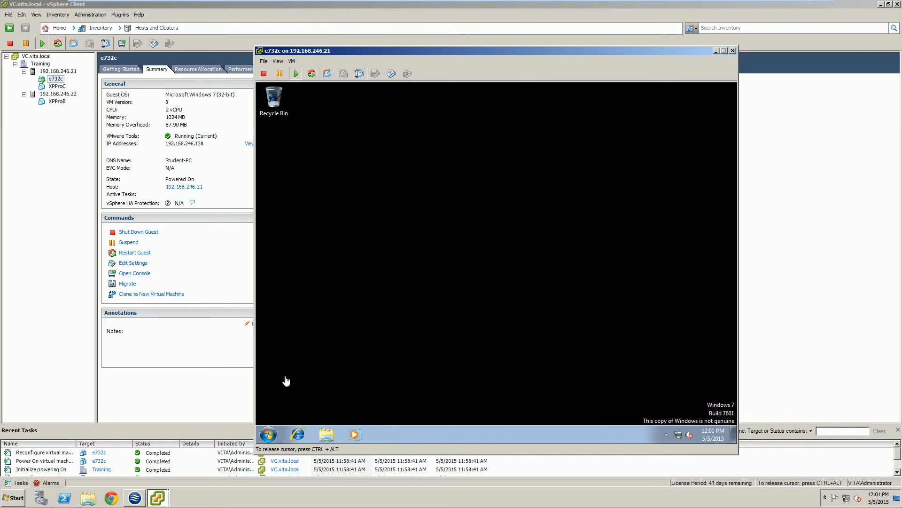
# Step: Shut down the guest Windows from within e732c and close its console
pyautogui.click(268, 434)
pyautogui.click(389, 410)
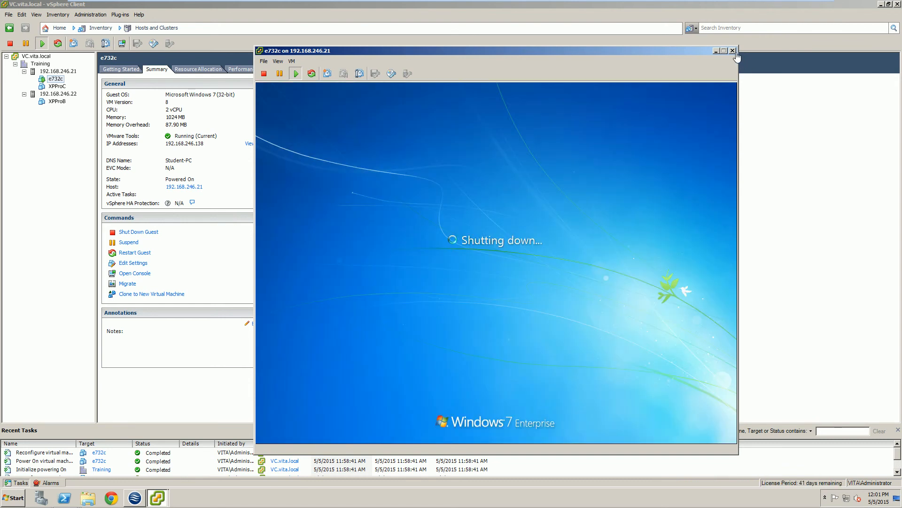
pyautogui.click(733, 51)
pyautogui.rightClick(54, 81)
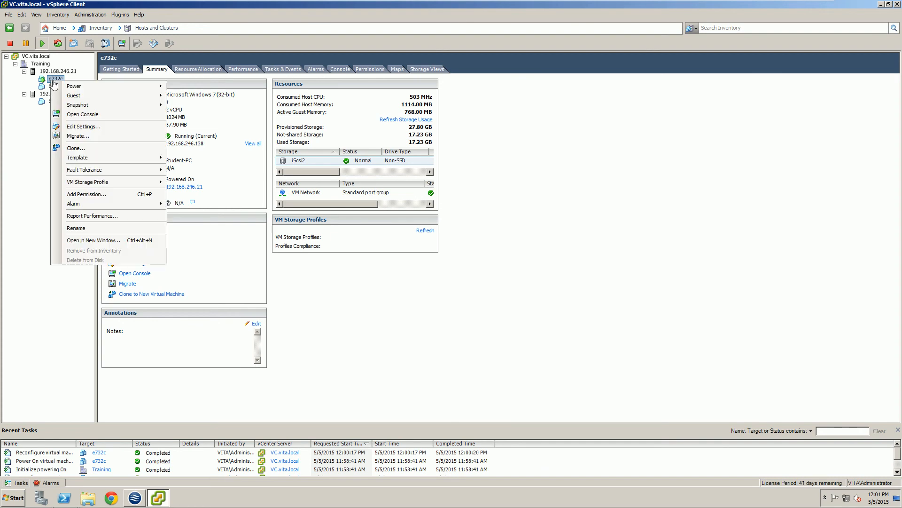
pyautogui.click(78, 136)
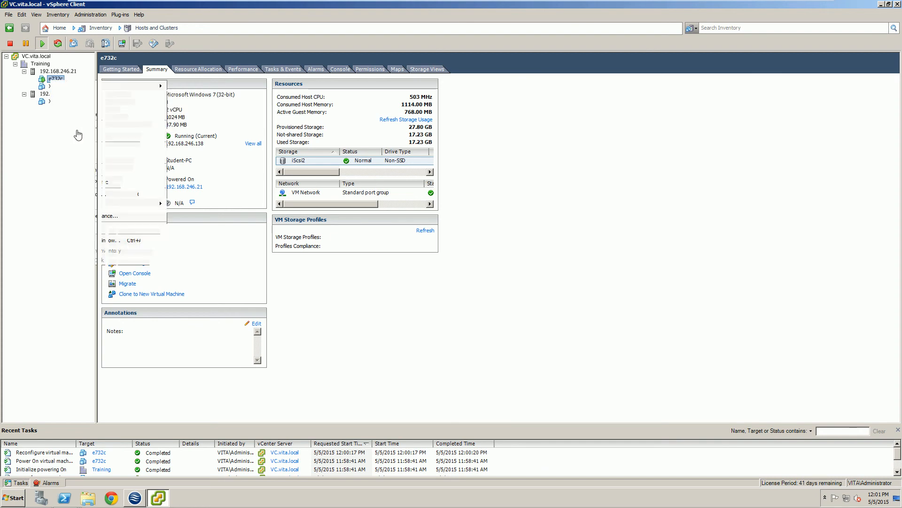
pyautogui.click(339, 161)
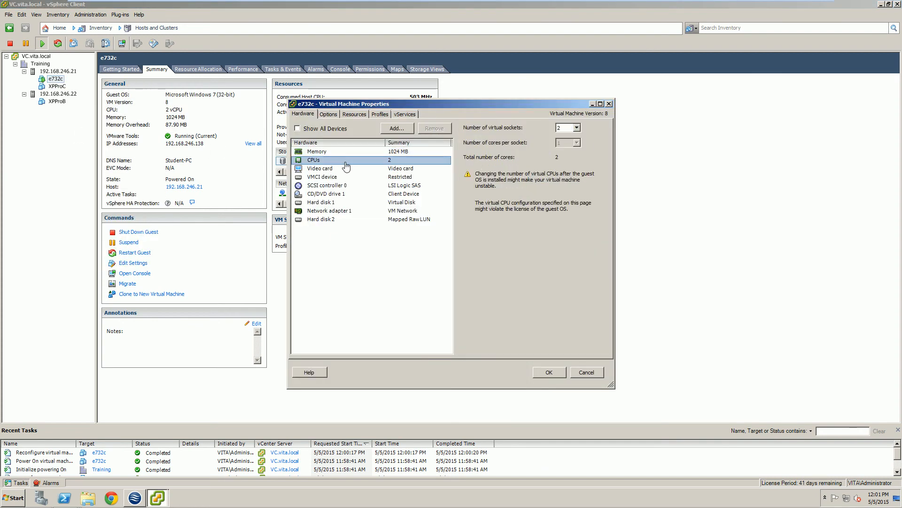
pyautogui.click(572, 131)
pyautogui.click(578, 127)
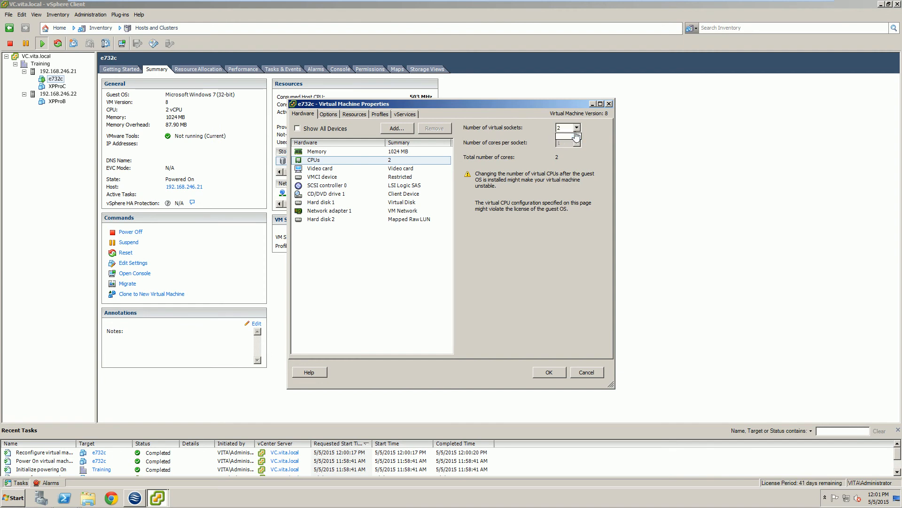
pyautogui.click(577, 129)
pyautogui.click(576, 129)
pyautogui.click(576, 127)
pyautogui.click(567, 137)
pyautogui.click(585, 372)
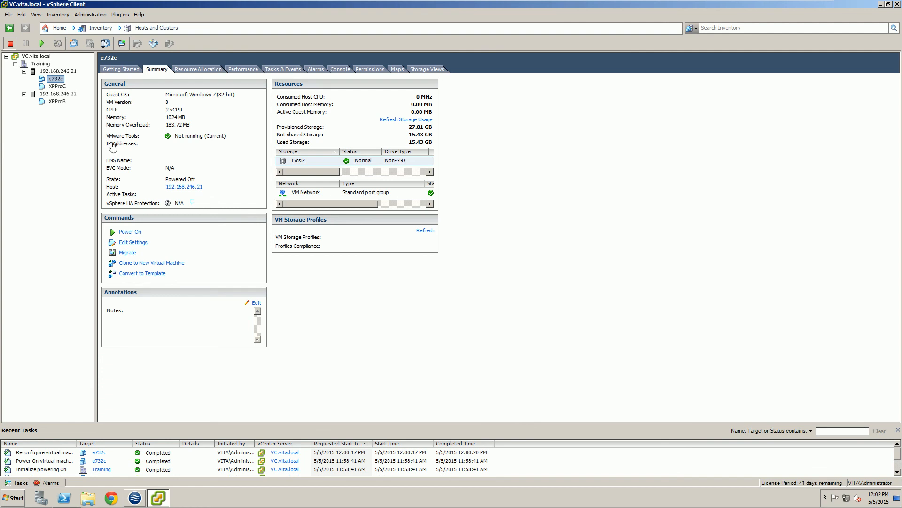
# Step: Set the number of virtual sockets to 1 in the powered-off e732c VM's CPU settings
pyautogui.rightClick(57, 79)
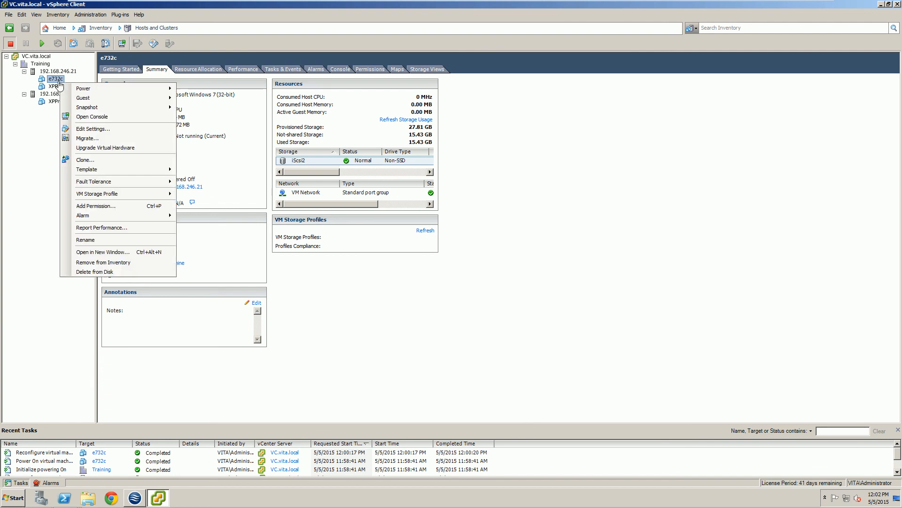
pyautogui.click(91, 129)
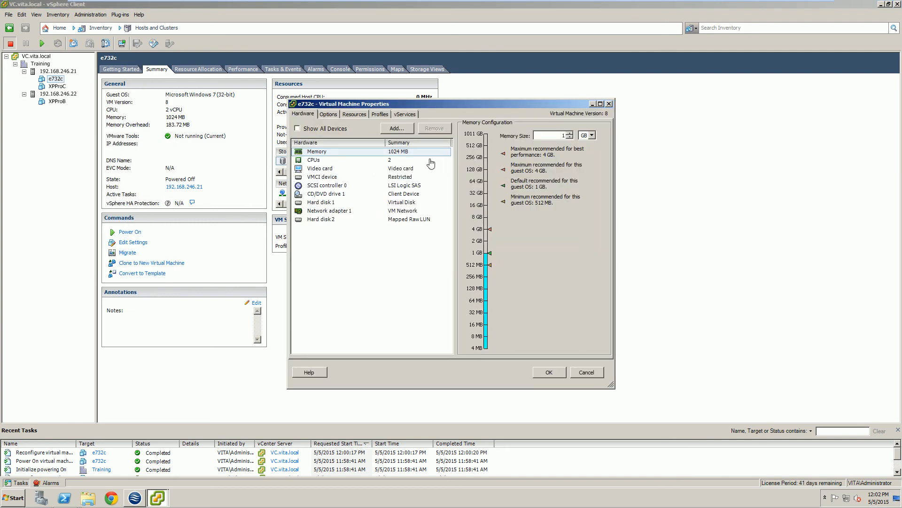
pyautogui.click(406, 164)
pyautogui.click(560, 128)
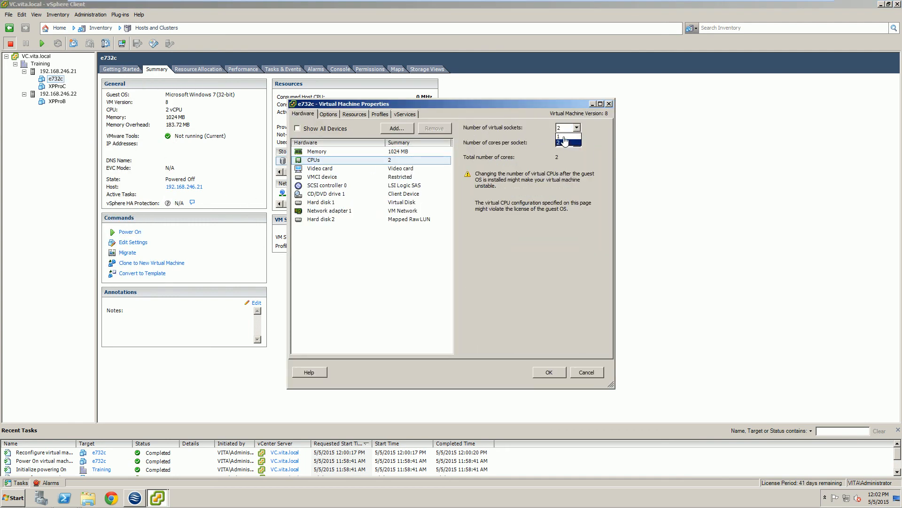
pyautogui.click(564, 136)
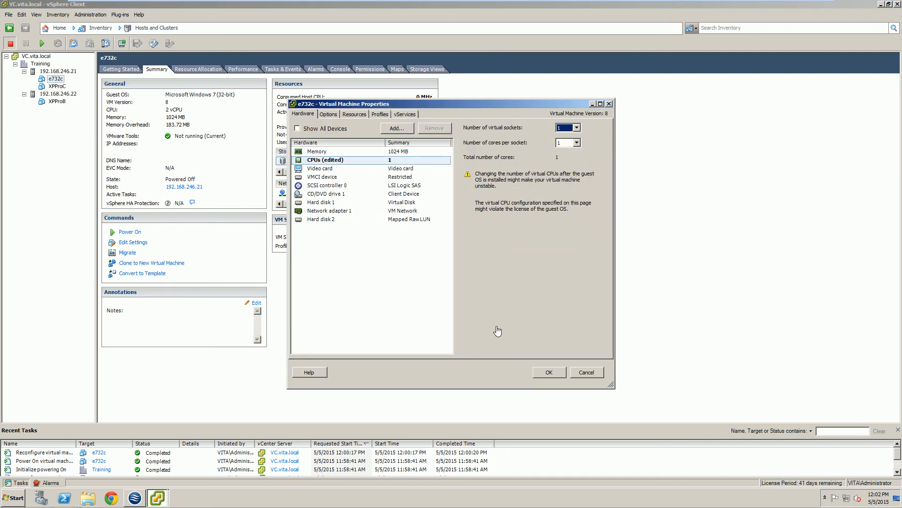